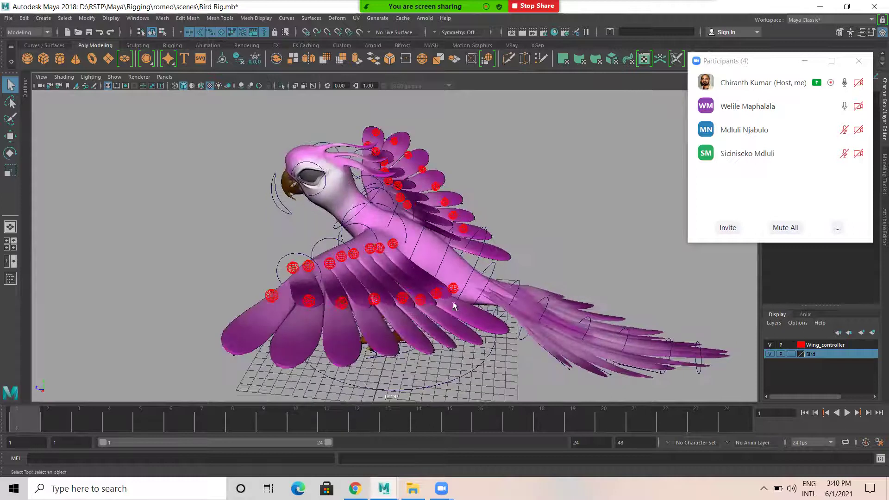
Move the Global_Ctrl controller to test whether the bird mesh follows the rig, and undo the move.
left_click_drag(493, 355, 451, 340, "alt")
left_click(402, 330)
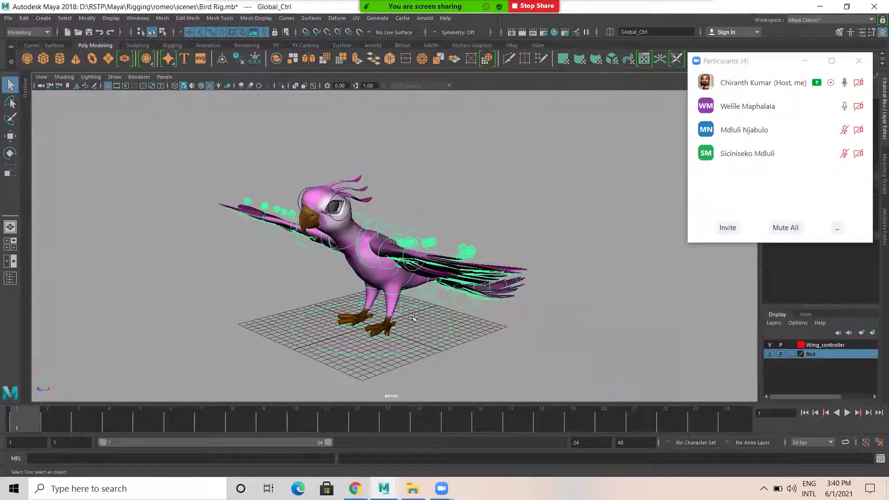
key("w")
key("ctrl+z")
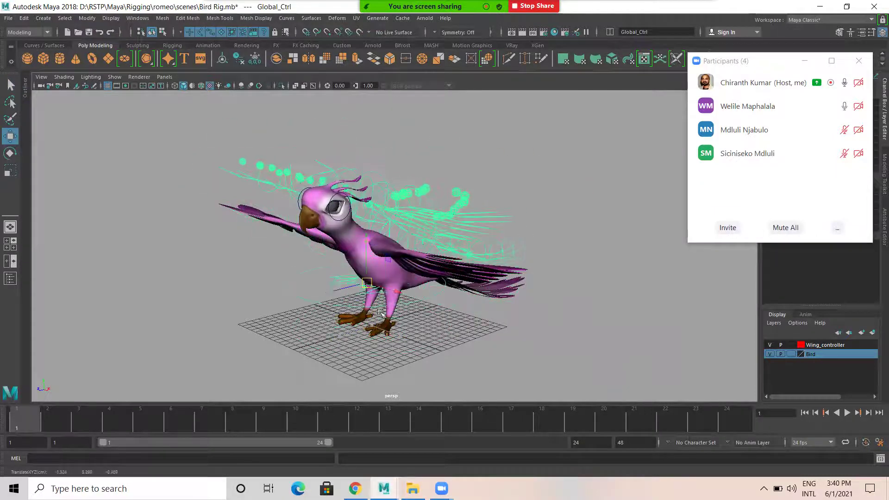
left_click(511, 330)
Examine the bird's wing and body joints up close in wireframe display.
left_click_drag(512, 328, 458, 332, "alt")
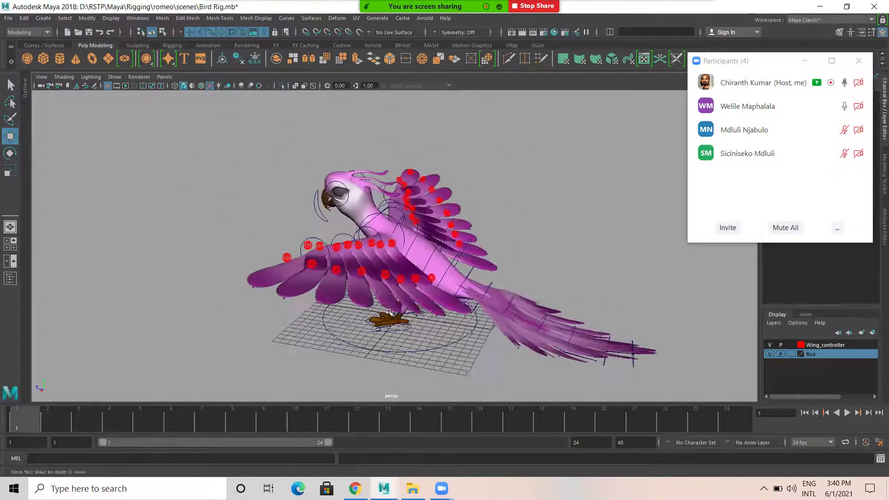
right_click_drag(459, 331, 518, 305, "alt")
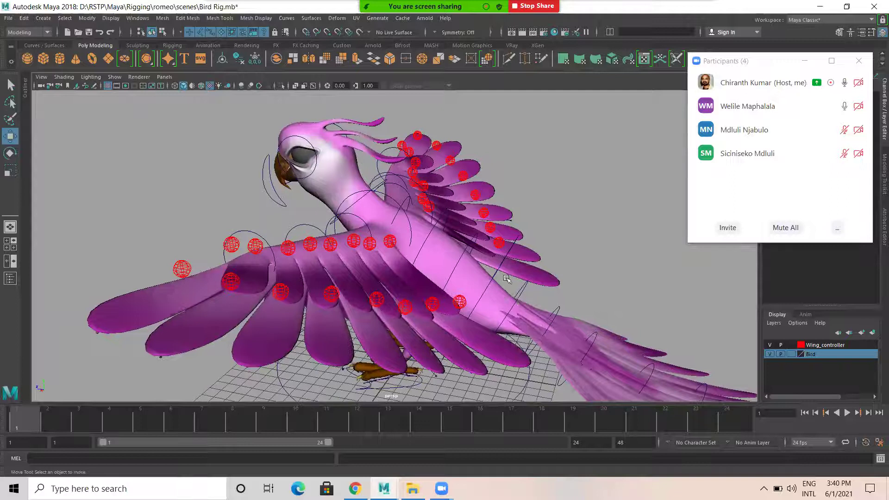
right_click_drag(485, 289, 460, 301, "alt")
key("4")
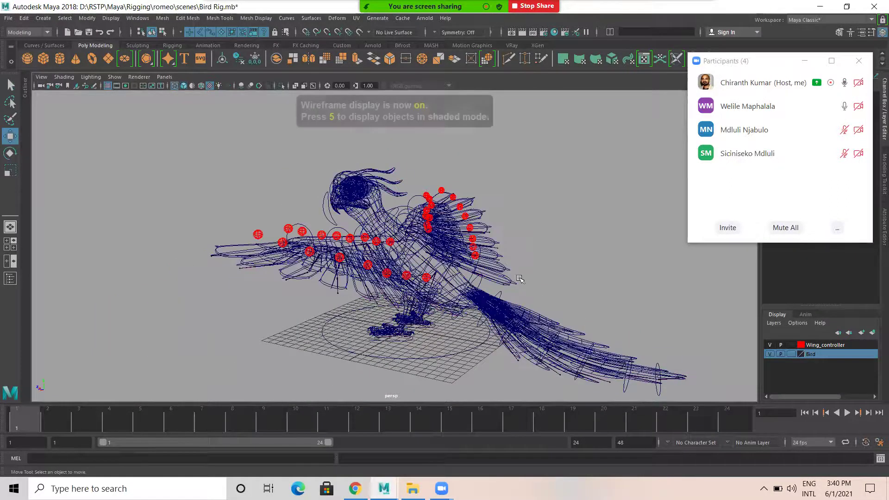
right_click_drag(522, 278, 590, 211, "alt")
left_click_drag(507, 252, 513, 258, "alt")
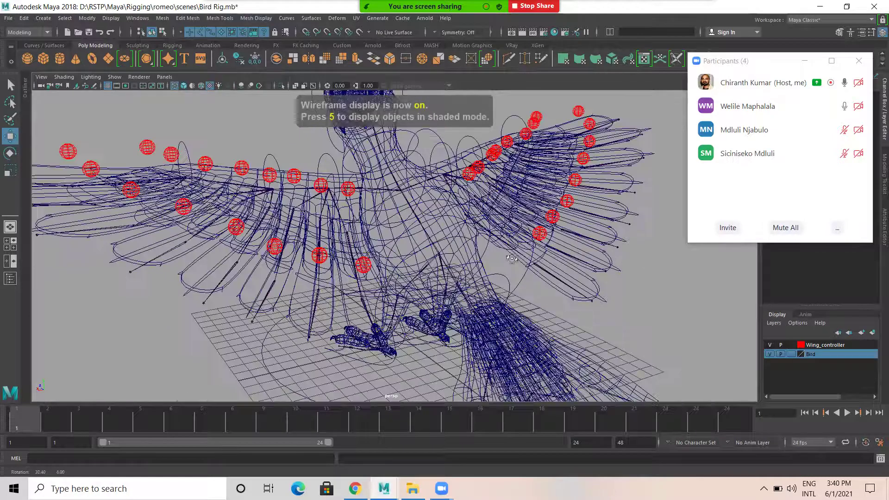
scroll(448, 272, "up", 2)
scroll(485, 282, "up", 2)
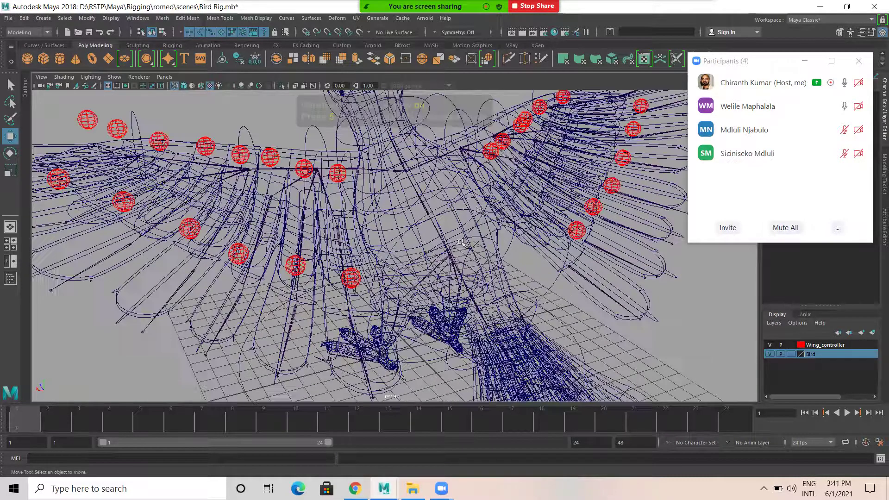
Move the bird's body mesh in textured display to see which parts are separate, and undo the move.
left_click(449, 214)
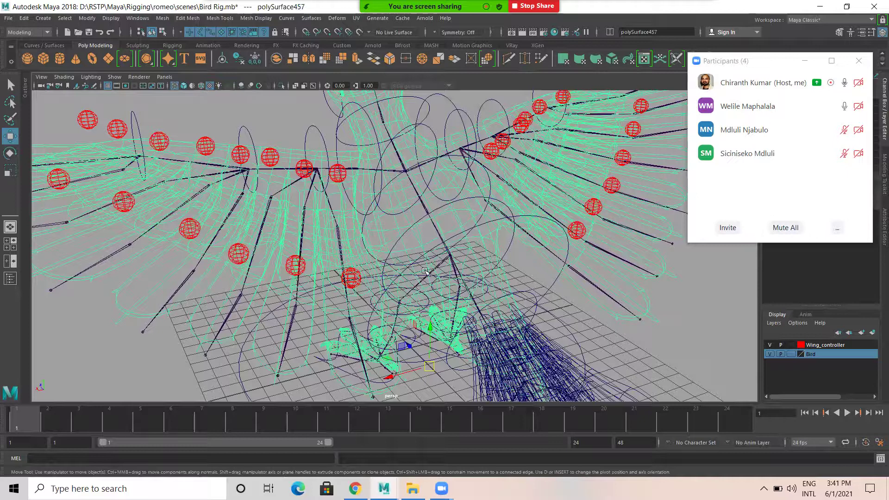
right_click_drag(428, 261, 564, 302, "alt")
scroll(323, 252, "down", 5)
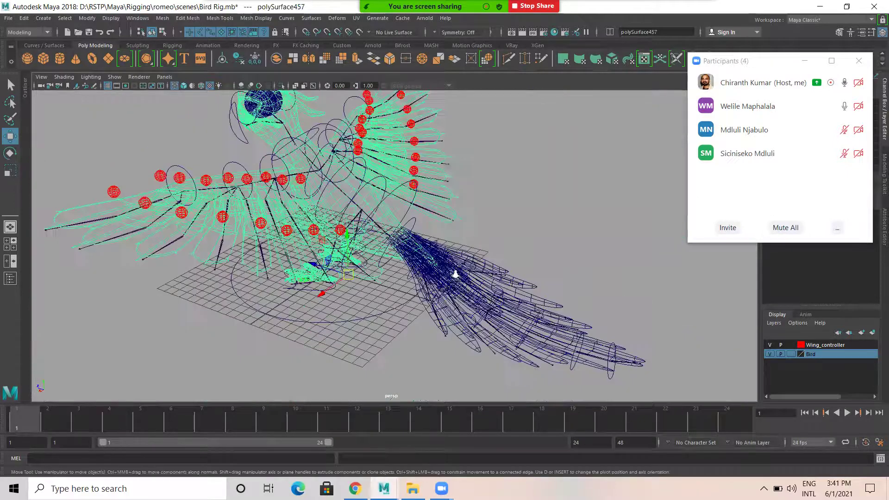
key("5")
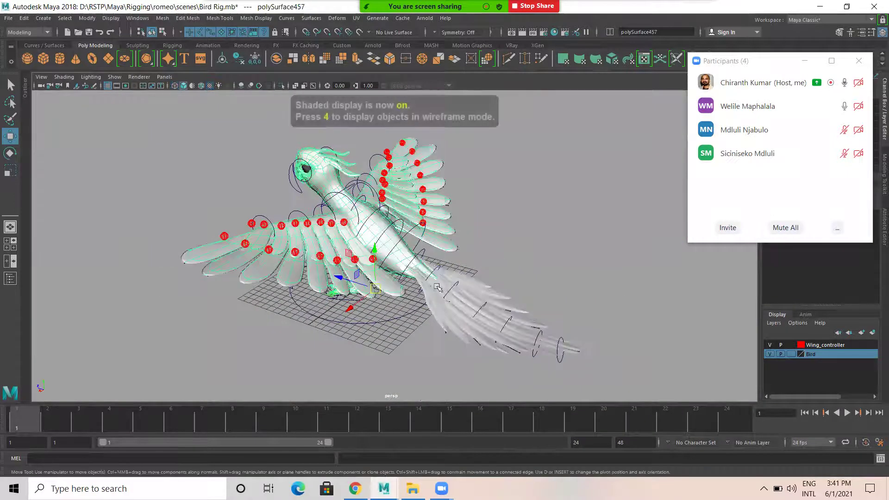
key("6")
left_click_drag(371, 260, 423, 300, "alt")
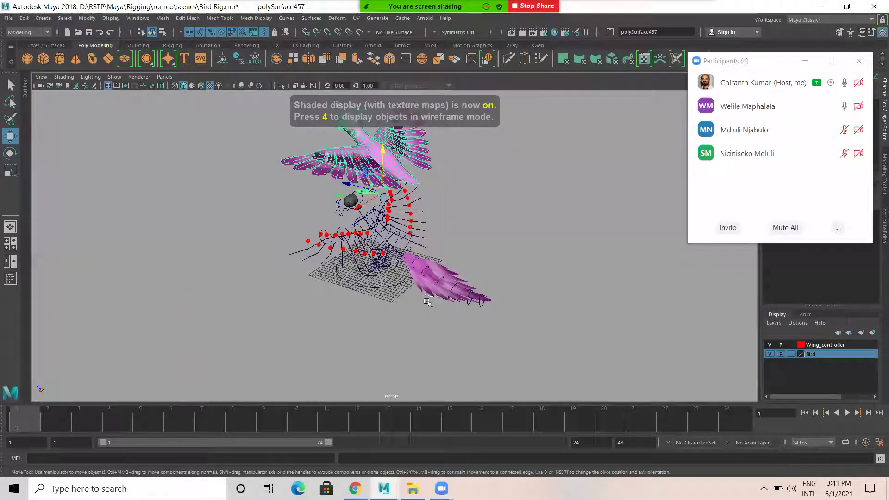
key("ctrl+z")
left_click(427, 292)
key("shift+z")
key("ctrl+z")
scroll(402, 261, "up", 5)
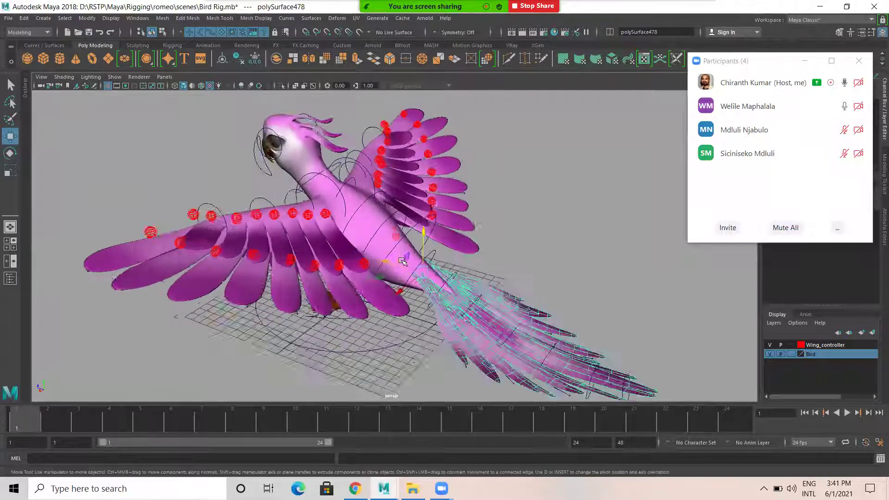
scroll(403, 261, "up", 3)
Select the bird's body mesh together with the COG joint in wireframe and bind the mesh with Bind Skin.
left_click(394, 249)
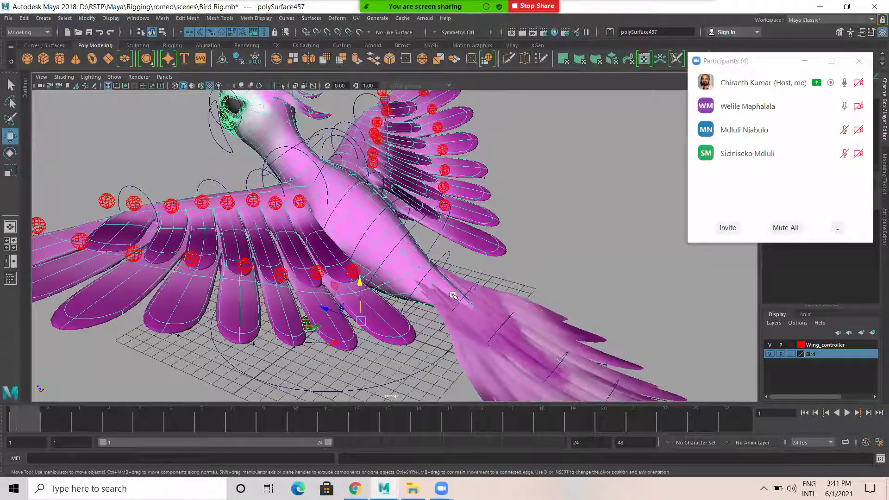
key("4")
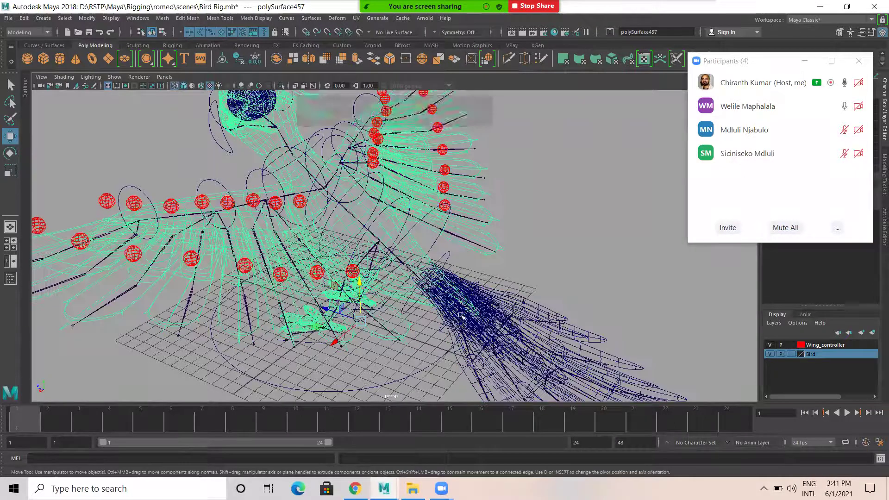
scroll(436, 284, "up", 3)
scroll(410, 310, "up", 2)
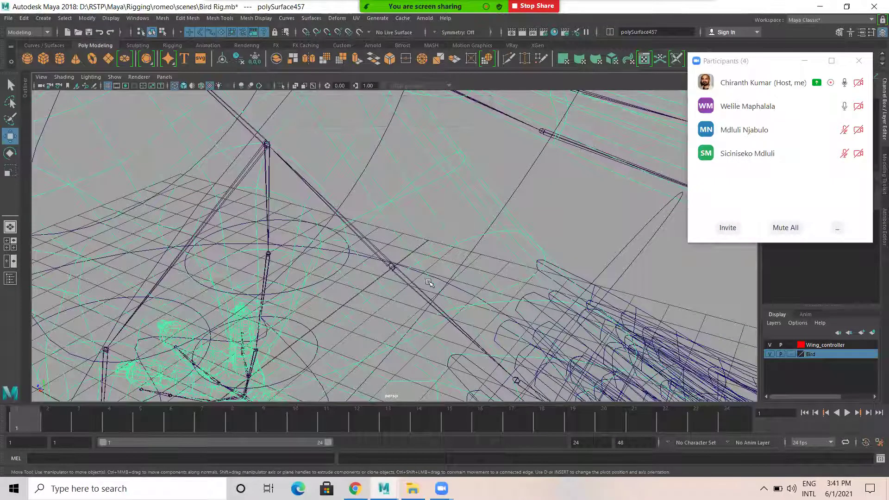
left_click(392, 267)
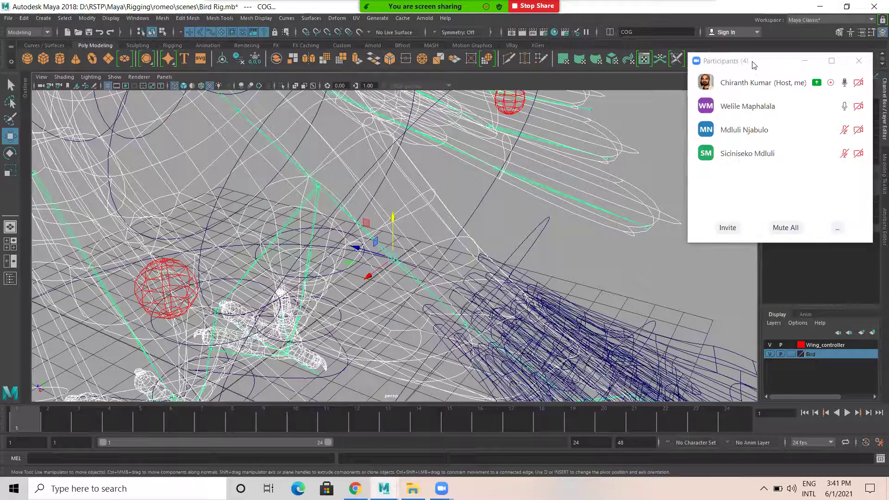
key("f")
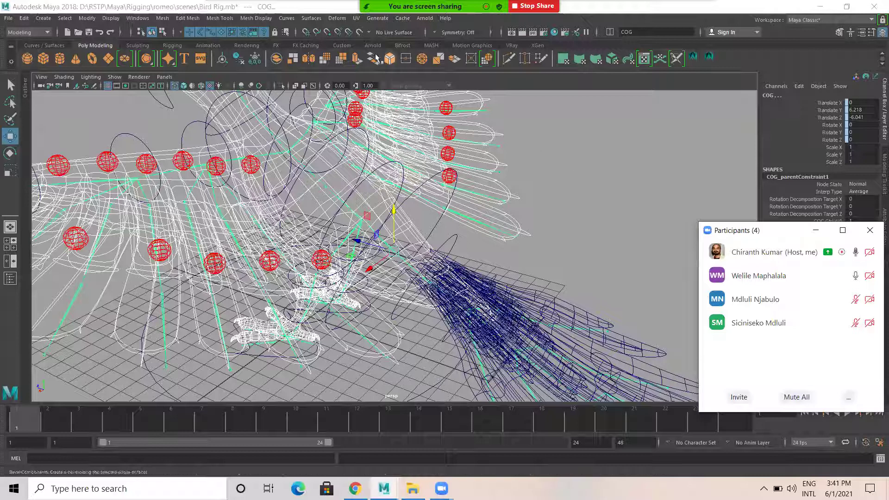
left_click(28, 32)
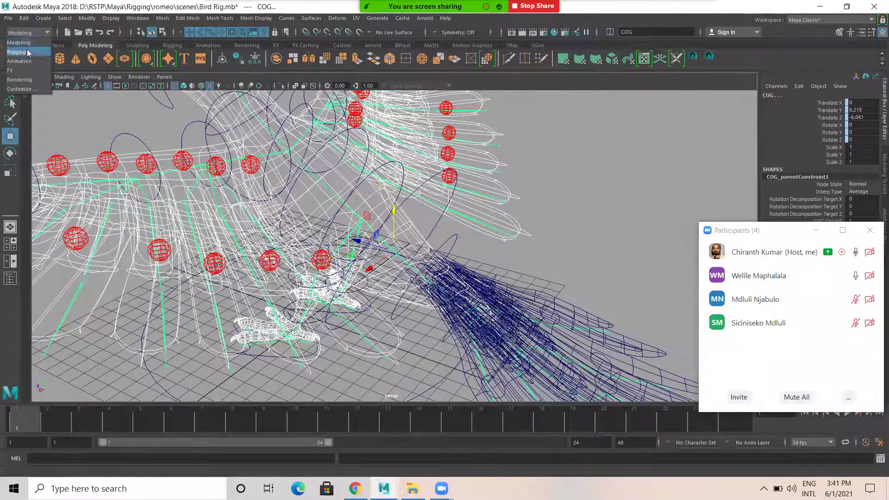
left_click(28, 51)
left_click(189, 18)
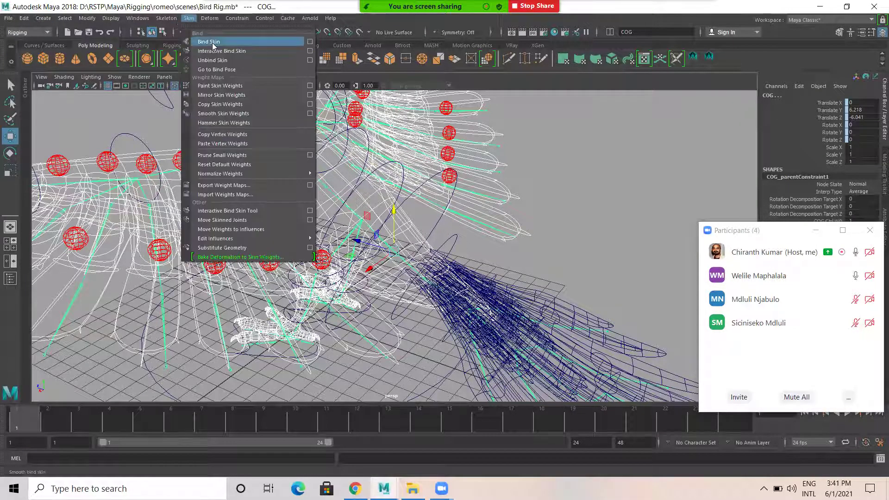
left_click(211, 41)
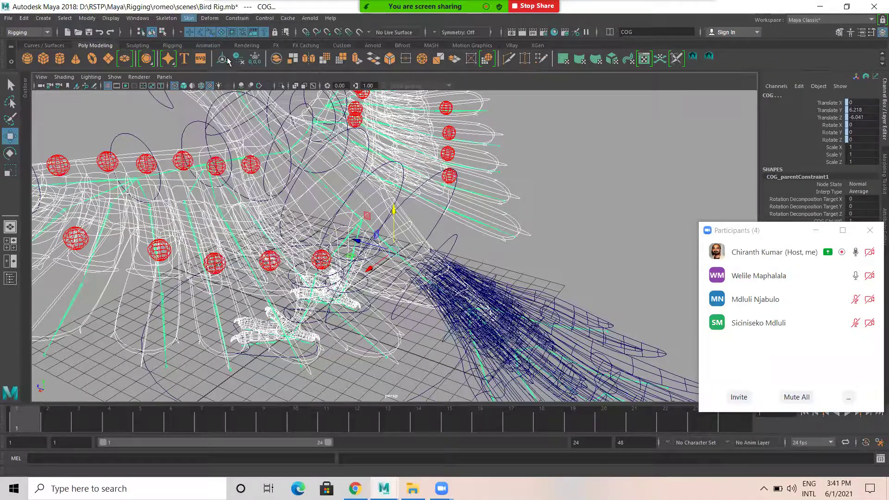
Select the tail feather mesh together with the COG joint and bind it with Bind Skin.
left_click_drag(573, 266, 412, 220, "alt")
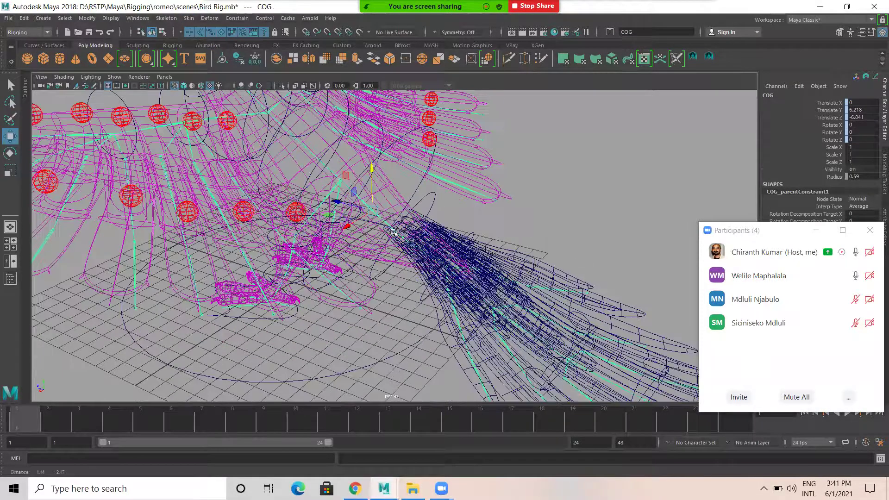
scroll(392, 232, "up", 2)
scroll(270, 244, "up", 2)
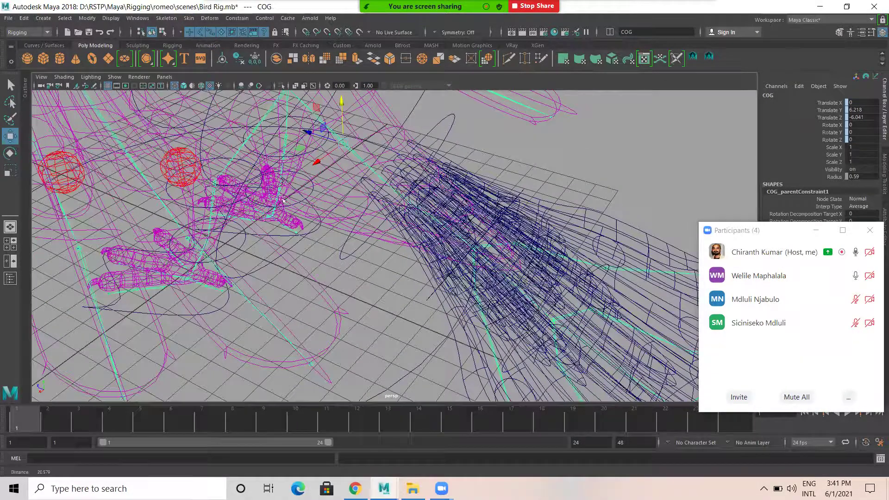
left_click_drag(268, 161, 260, 226, "alt")
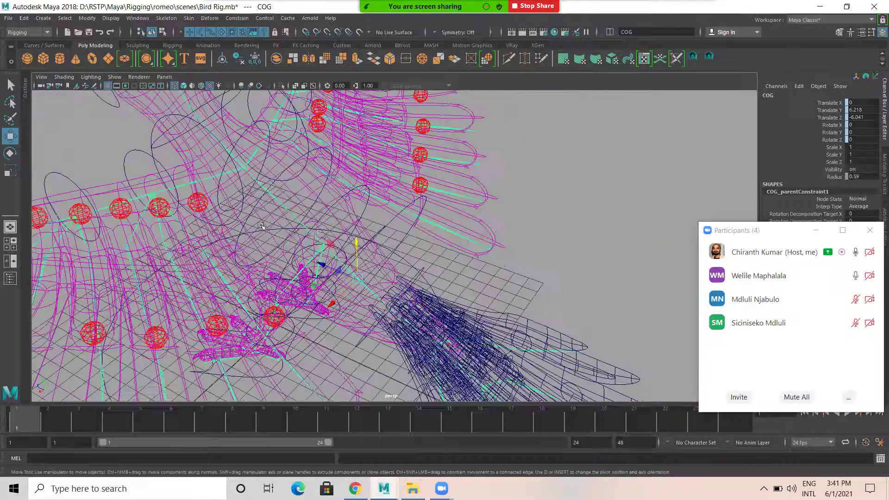
middle_click_drag(353, 280, 434, 213, "alt")
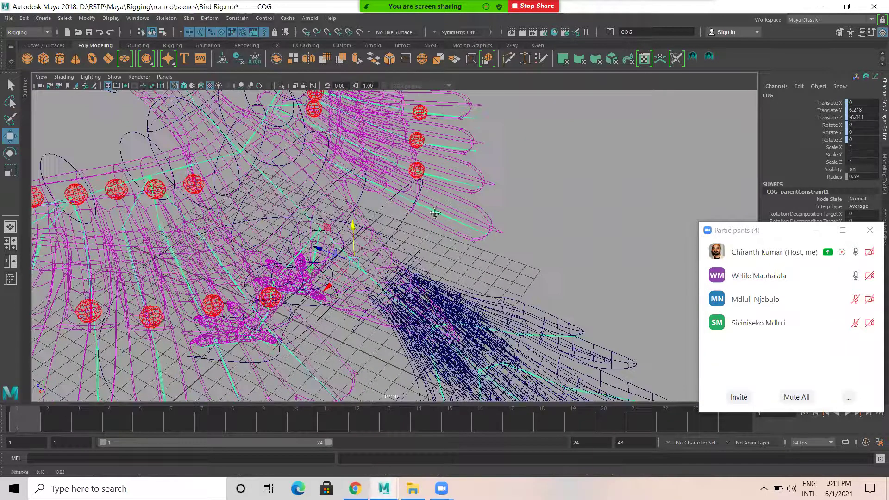
middle_click_drag(414, 299, 410, 302, "alt")
left_click(411, 301)
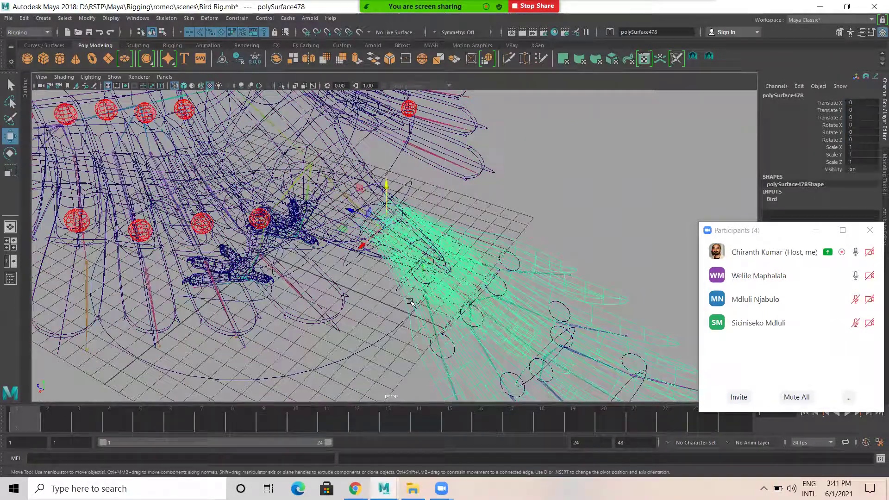
left_click_drag(409, 300, 358, 196, "alt")
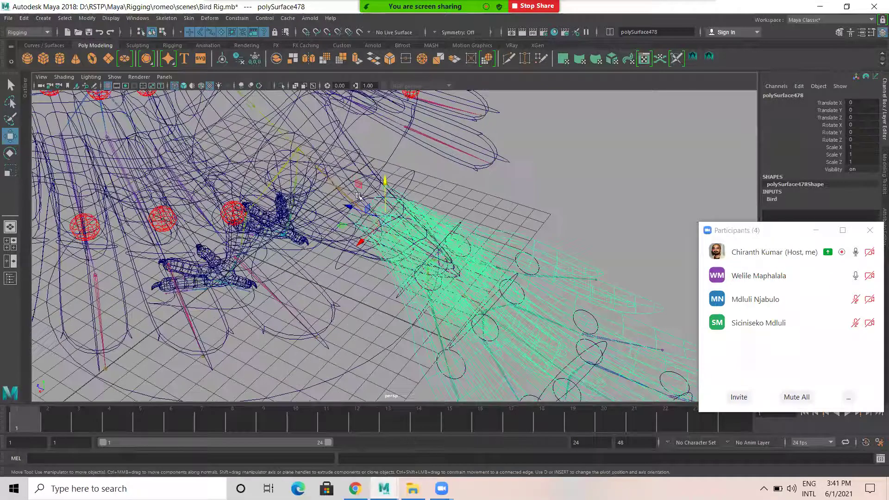
right_click_drag(377, 323, 456, 350, "alt")
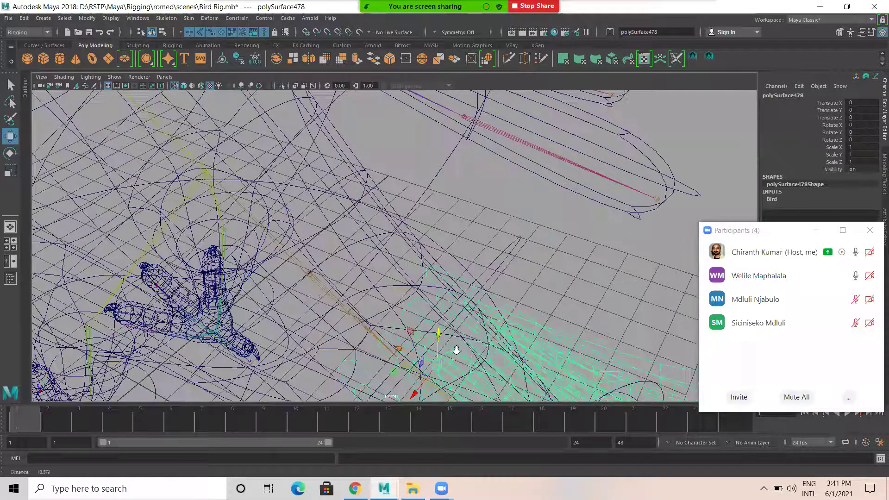
right_click_drag(286, 262, 342, 295, "alt")
left_click(289, 266, "shift")
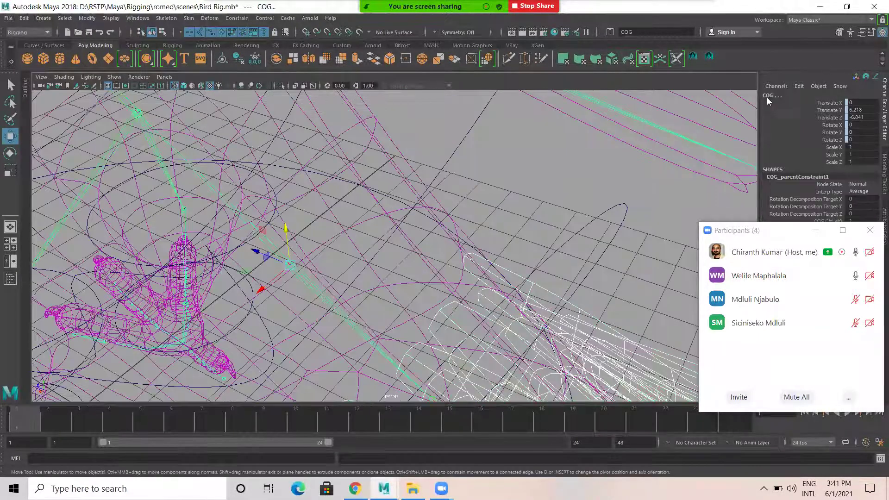
left_click(191, 20)
left_click(202, 42)
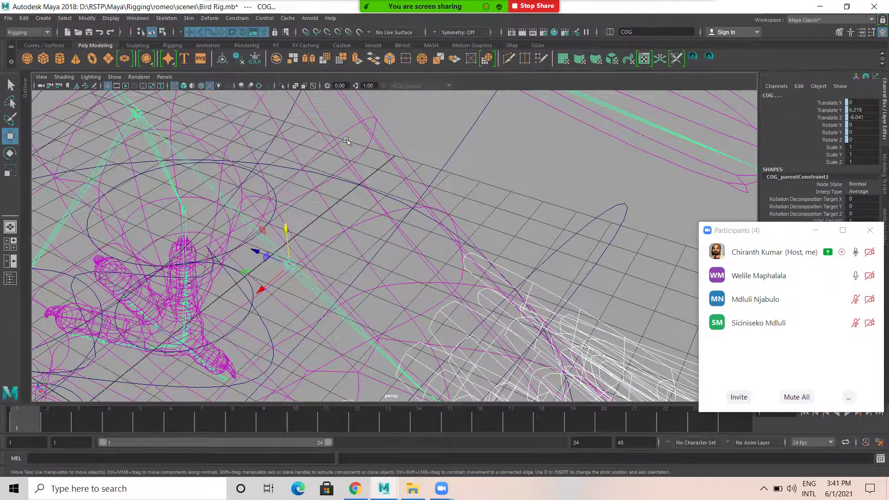
Test the skinning in textured display by moving Global_Ctrl in different directions, undoing each move.
scroll(281, 250, "down", 4)
scroll(281, 250, "down", 3)
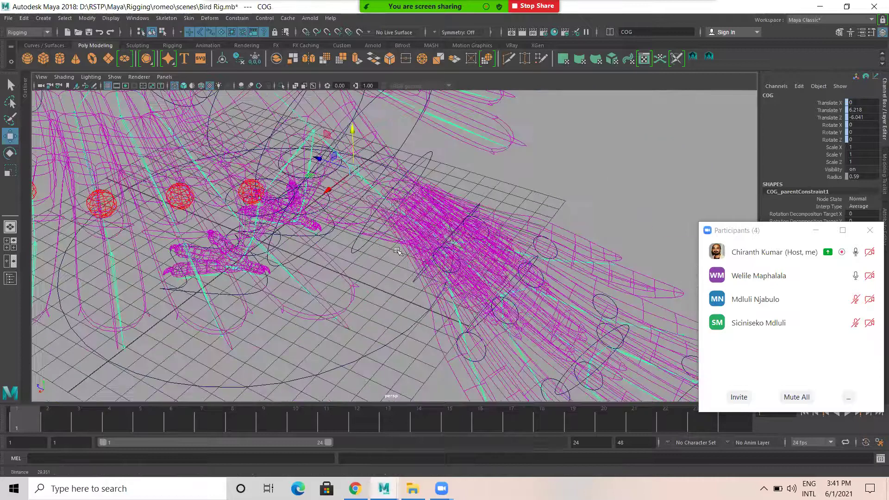
left_click_drag(419, 237, 505, 351, "alt")
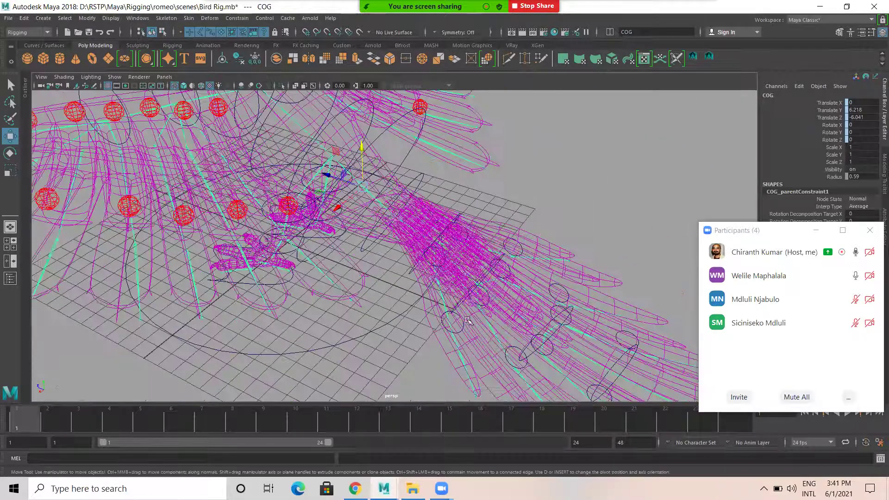
scroll(468, 321, "down", 4)
left_click_drag(368, 288, 386, 288, "alt")
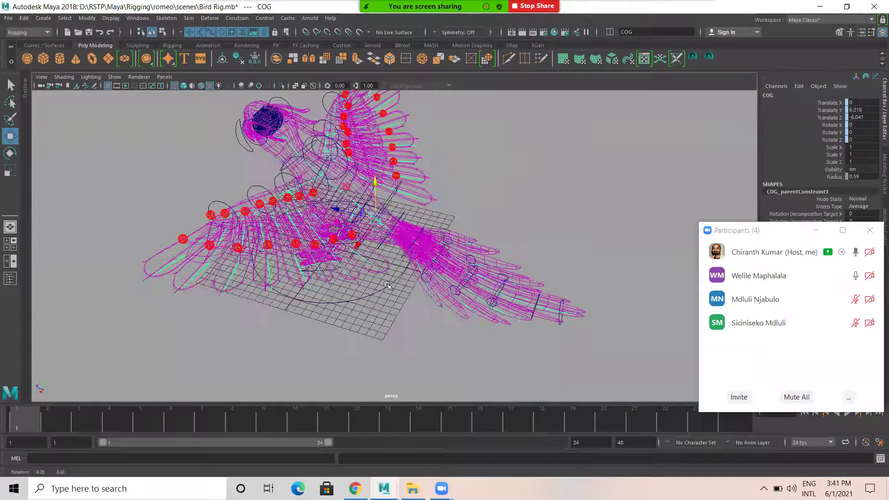
key("6")
left_click(347, 313)
left_click_drag(444, 341, 475, 320, "alt")
left_click_drag(390, 281, 366, 206)
key("ctrl+z")
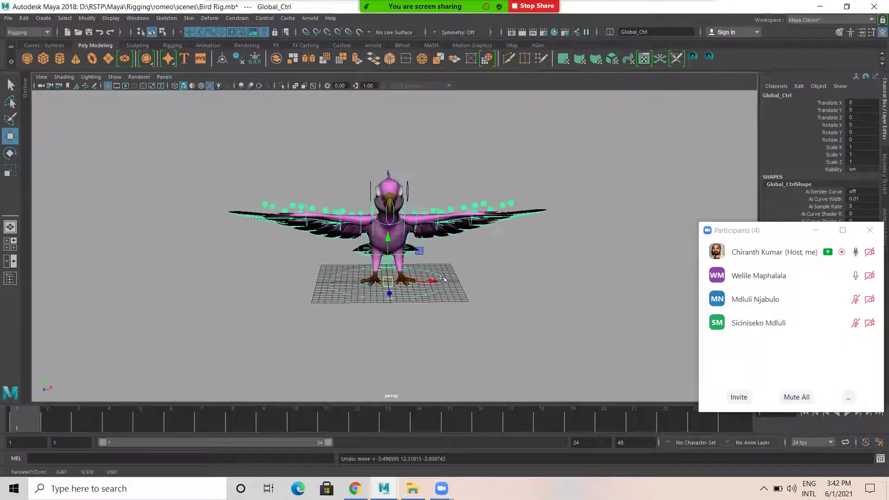
left_click_drag(384, 283, 472, 277)
key("ctrl+z")
Select the eye spheres in the bird's head and show the model in wireframe.
right_click_drag(415, 202, 583, 260, "alt")
left_click_drag(583, 260, 393, 248, "alt")
right_click_drag(393, 248, 463, 135, "alt")
left_click_drag(463, 136, 313, 270, "alt")
right_click_drag(313, 270, 387, 200, "alt")
left_click_drag(378, 175, 327, 125, "alt")
left_click(289, 166)
left_click(525, 202)
key("4")
left_click_drag(334, 307, 152, 78, "alt")
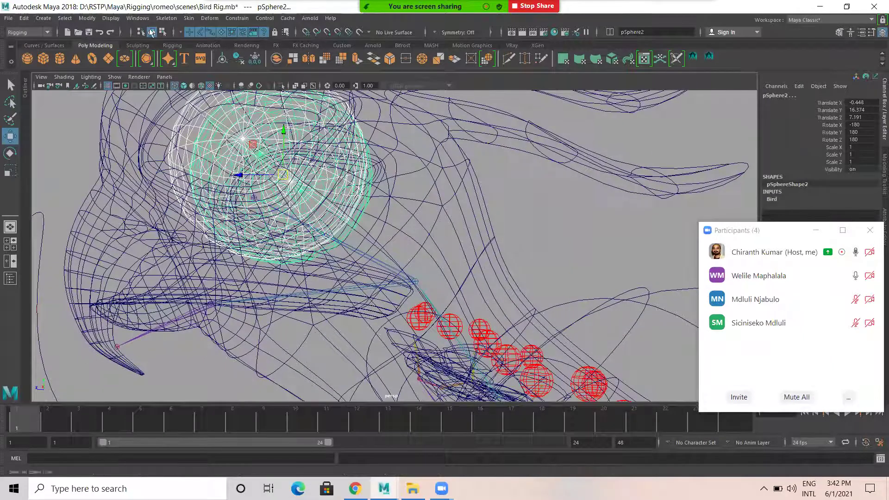
Set the joint display size to 1.59.
left_click(111, 18)
mouse_move(146, 157)
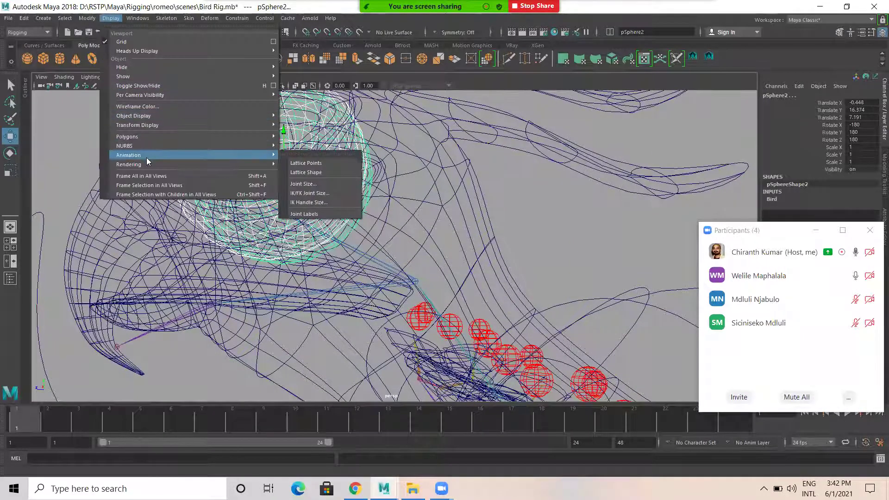
left_click(322, 184)
left_click_drag(348, 191, 353, 192)
left_click_drag(373, 228, 377, 262, "alt")
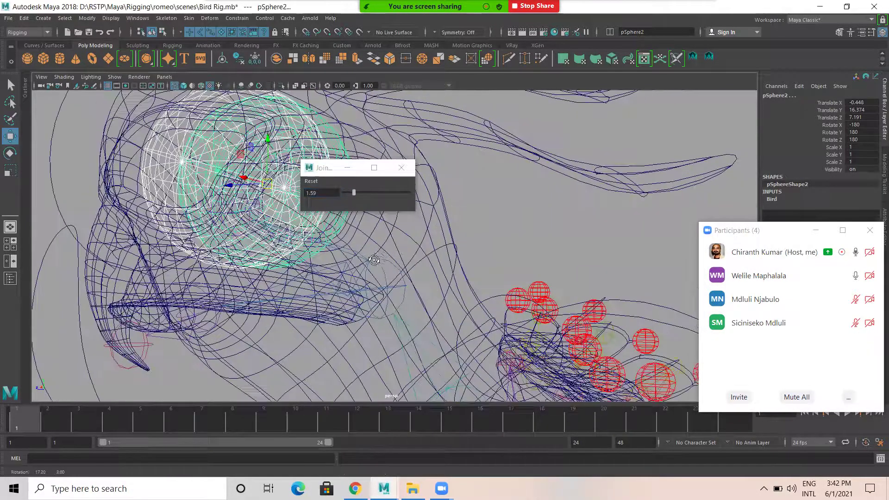
left_click_drag(433, 290, 425, 251, "alt")
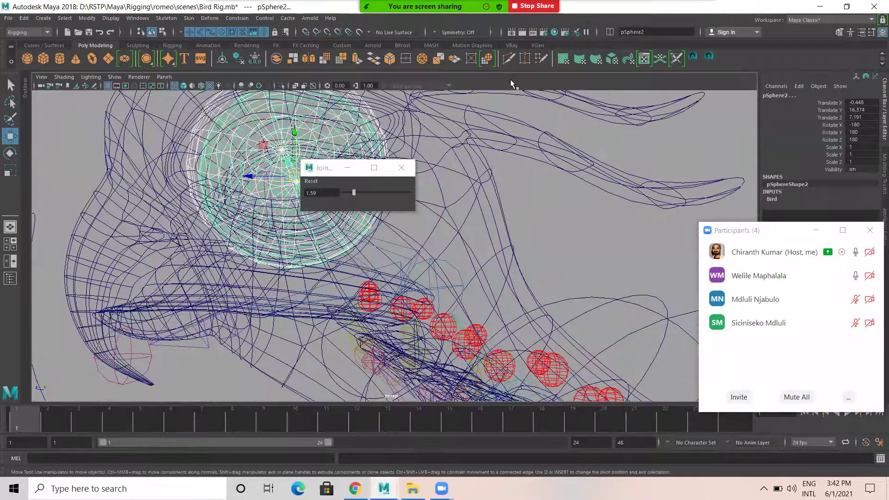
left_click(401, 167)
Enable X-Ray Joints in the viewport and show the bird in textured shaded display.
scroll(264, 215, "up", 2)
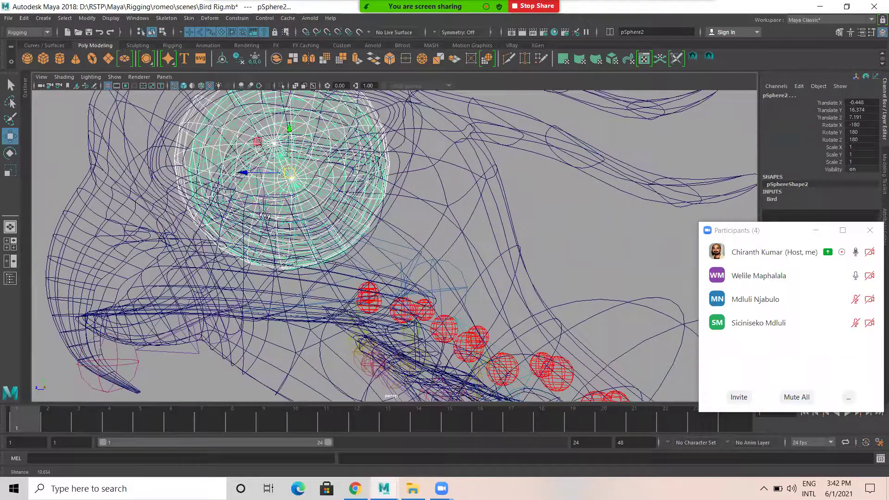
left_click_drag(237, 224, 264, 219, "alt")
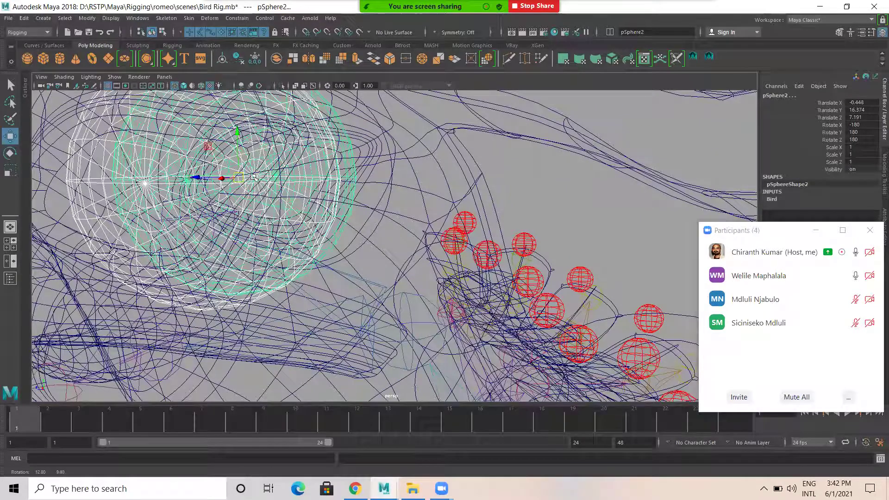
scroll(319, 232, "down", 2)
scroll(258, 189, "up", 1)
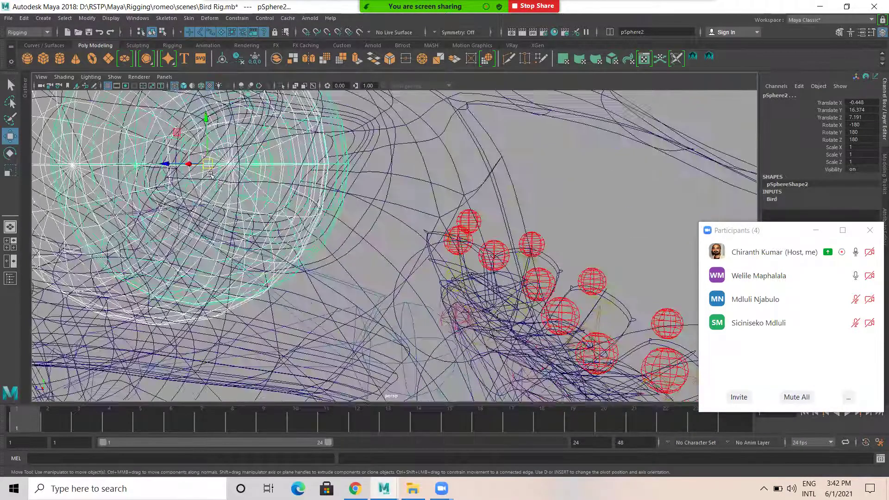
scroll(277, 178, "up", 1)
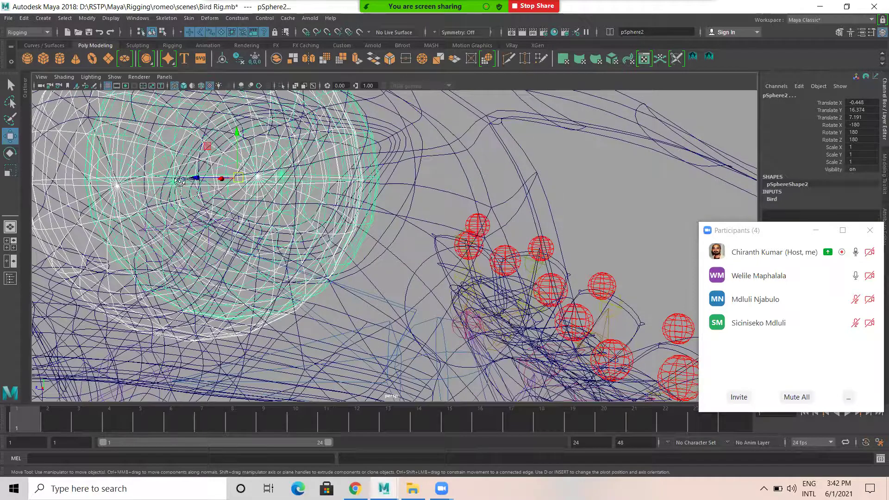
key("q")
left_click_drag(180, 181, 158, 165, "alt")
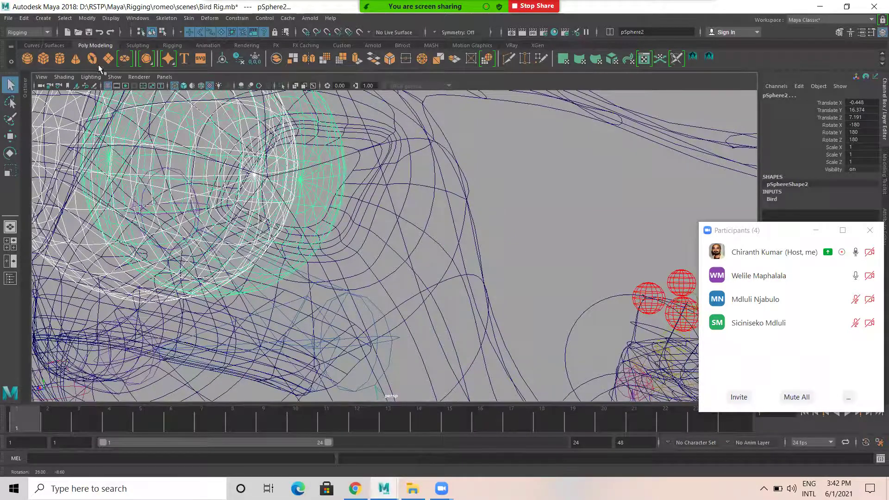
left_click(64, 77)
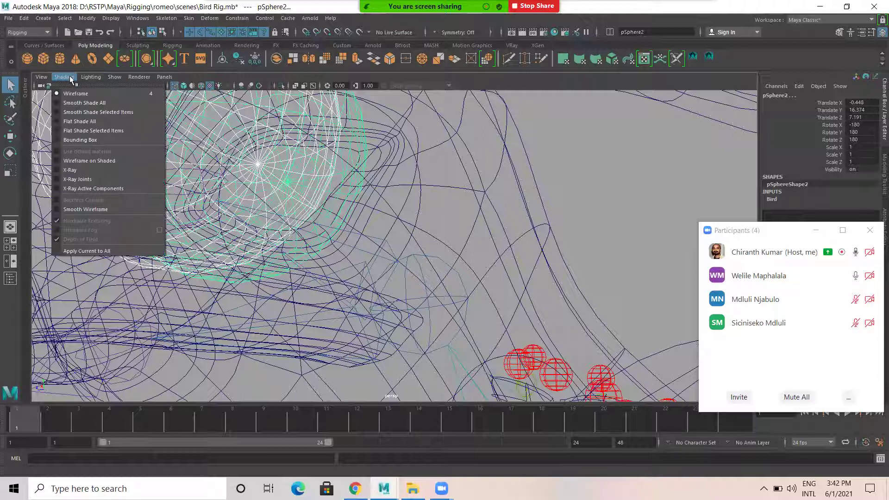
left_click(76, 180)
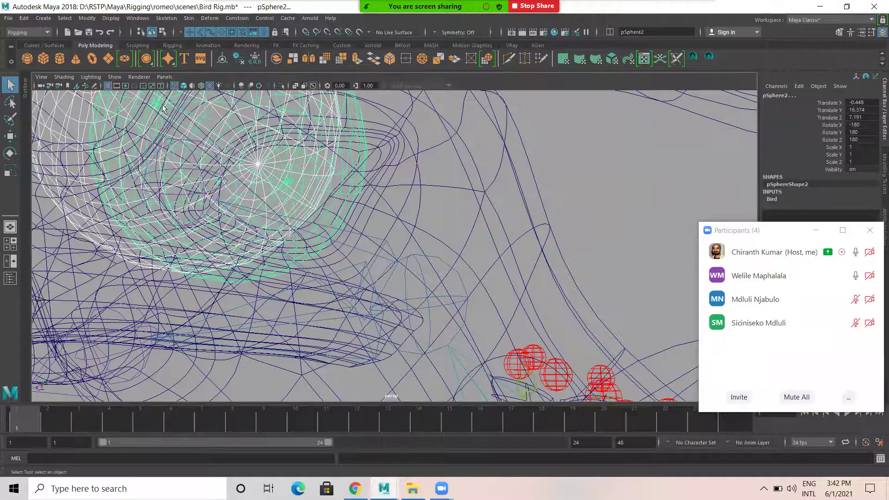
mouse_move(369, 250)
left_mouse_down("alt")
mouse_move(384, 258)
mouse_move(297, 257)
mouse_move(381, 286)
mouse_move(414, 275)
mouse_move(394, 259)
left_mouse_up("alt")
key("6")
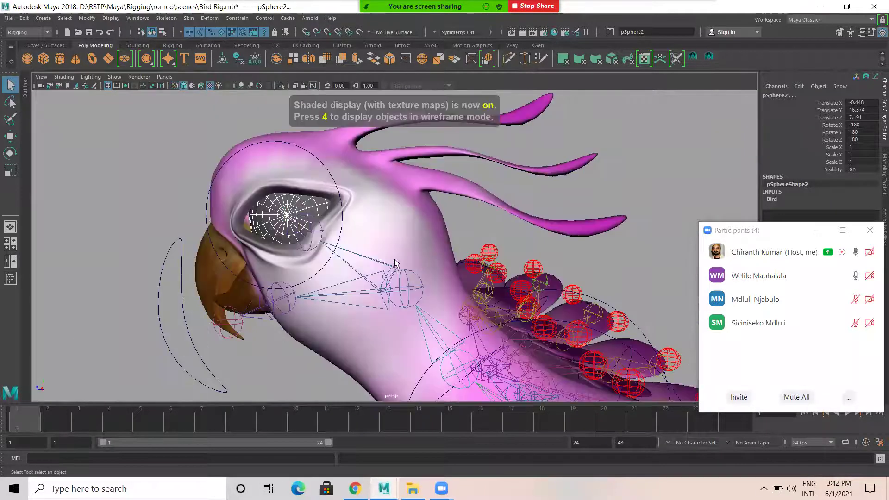
Select the eye sphere pSphere1 and move it outward to Translate X 0.682.
left_click_drag(295, 243, 240, 220, "alt")
left_click_drag(294, 237, 483, 171, "alt")
left_click(456, 175)
mouse_move(403, 234)
left_mouse_down("alt")
mouse_move(406, 221)
mouse_move(413, 232)
left_mouse_up("alt")
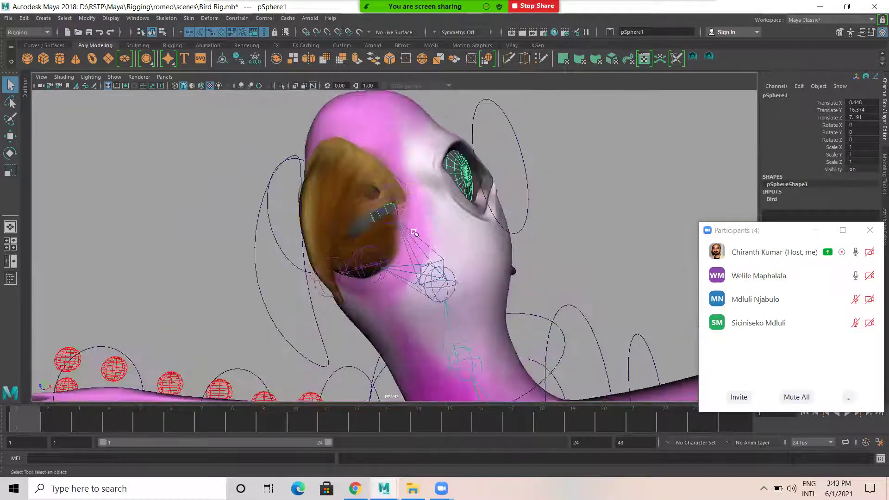
key("w")
left_click_drag(442, 180, 337, 166)
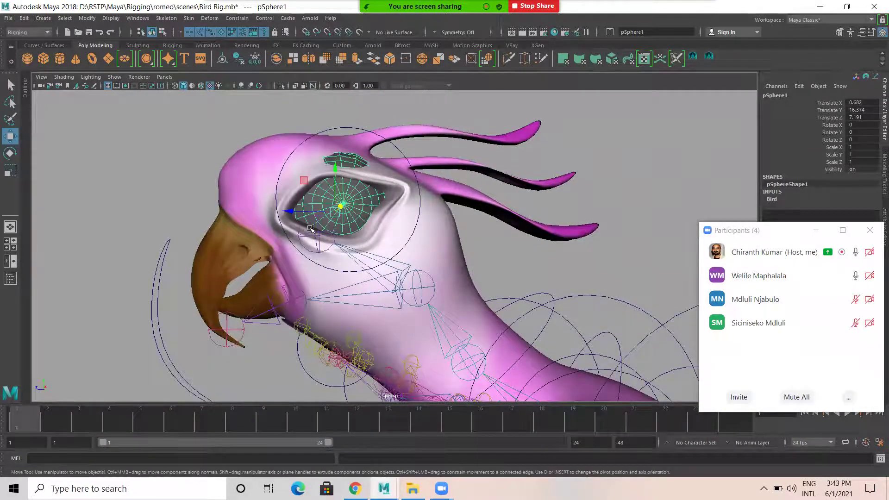
Select both eye spheres and lower them to Translate Y 16.244.
left_click_drag(311, 234, 440, 245, "alt")
left_click(340, 191, "shift")
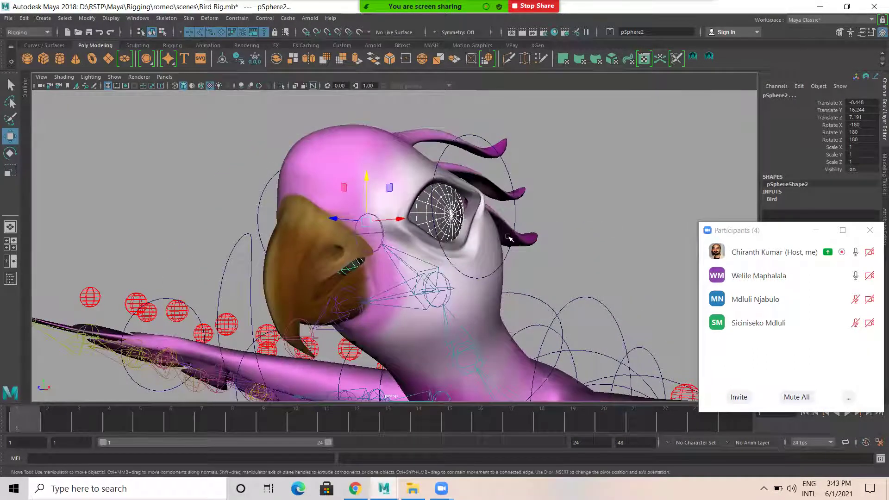
left_click(446, 216)
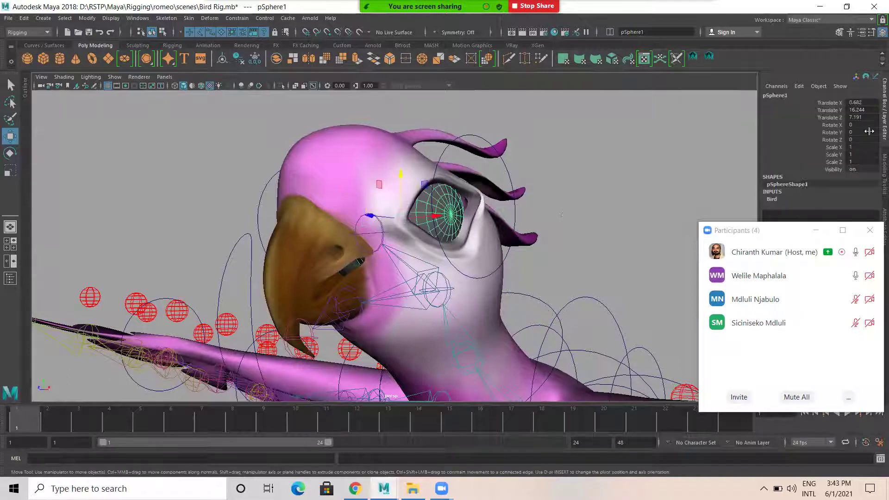
Set the opposite eye sphere pSphere2's Translate X to -0.682 to mirror the first eye.
left_click_drag(426, 179, 405, 215, "alt")
left_click(415, 216)
left_click(872, 101)
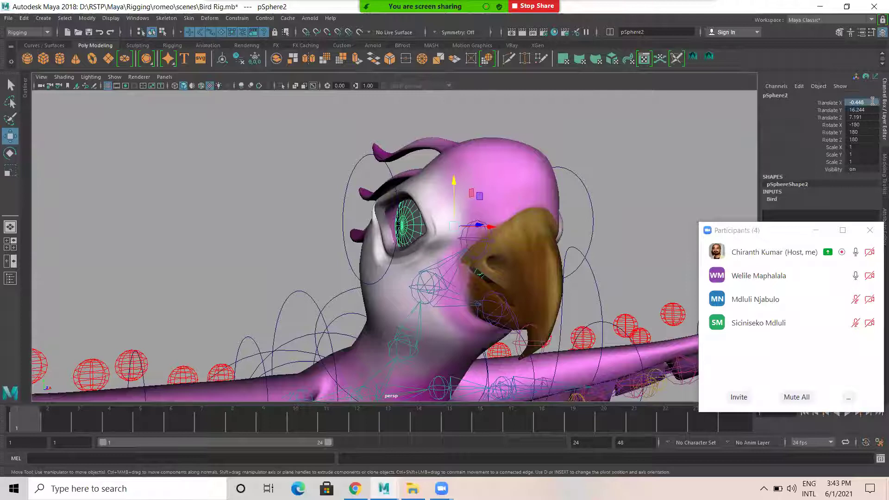
type("-")
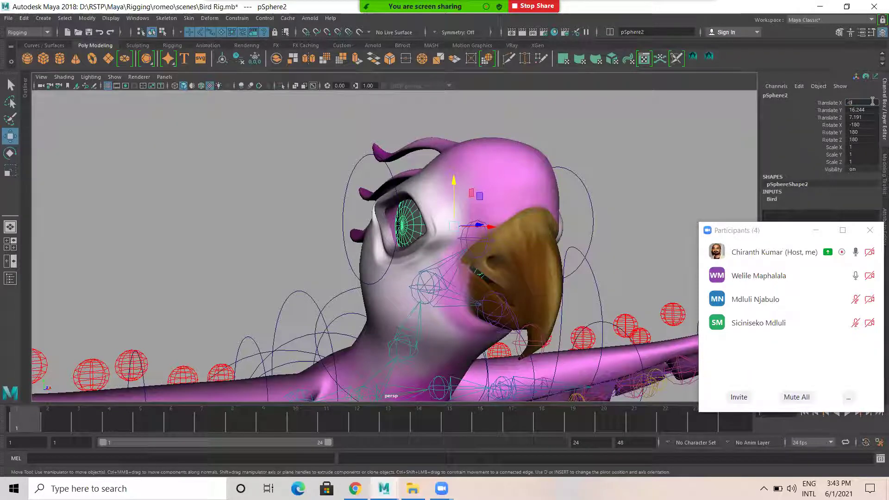
type("0.682")
key("Return")
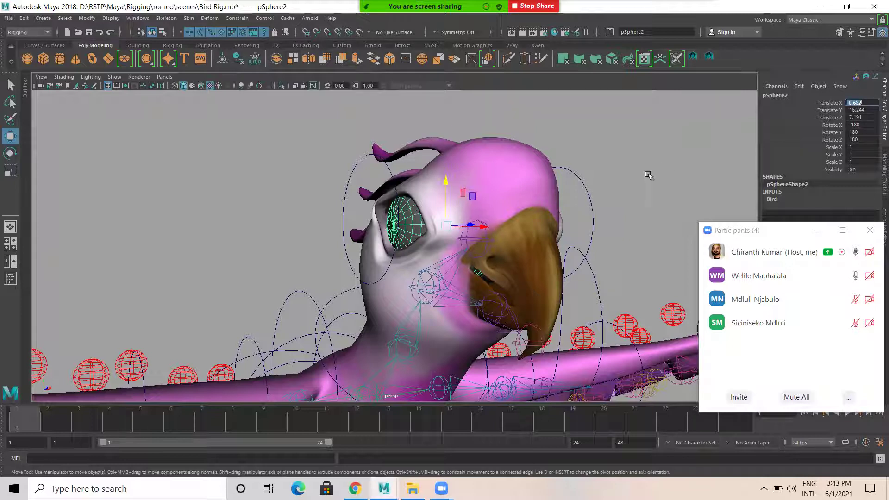
Select both eye spheres together with the upper head joint and parent the eyes to that joint.
left_click_drag(467, 252, 399, 251, "alt")
left_click_drag(465, 215, 341, 233, "alt")
left_click(456, 257)
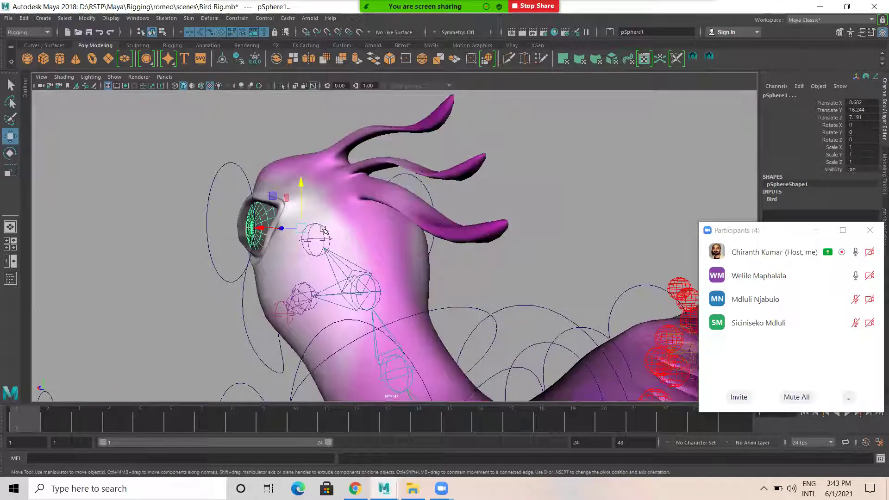
left_click(322, 230)
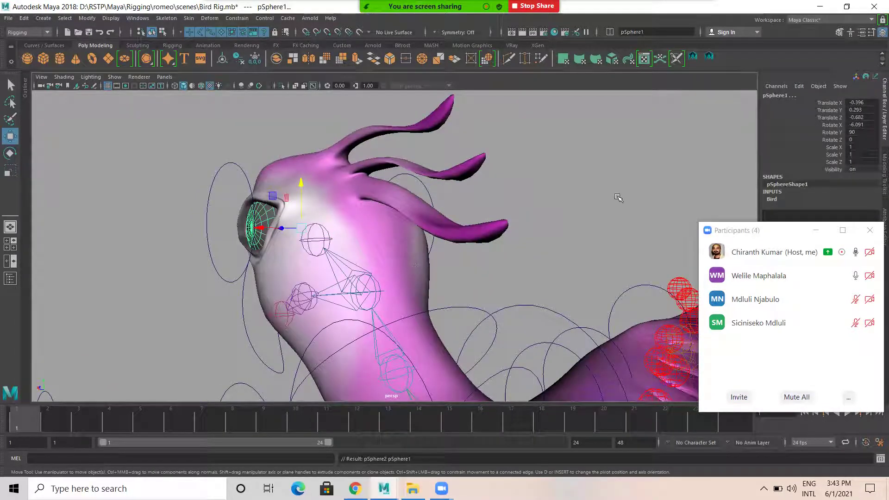
Test whether the eyes follow the head by rotating Necck_Ctrl, and undo the rotation.
left_click(430, 288)
left_click(437, 313)
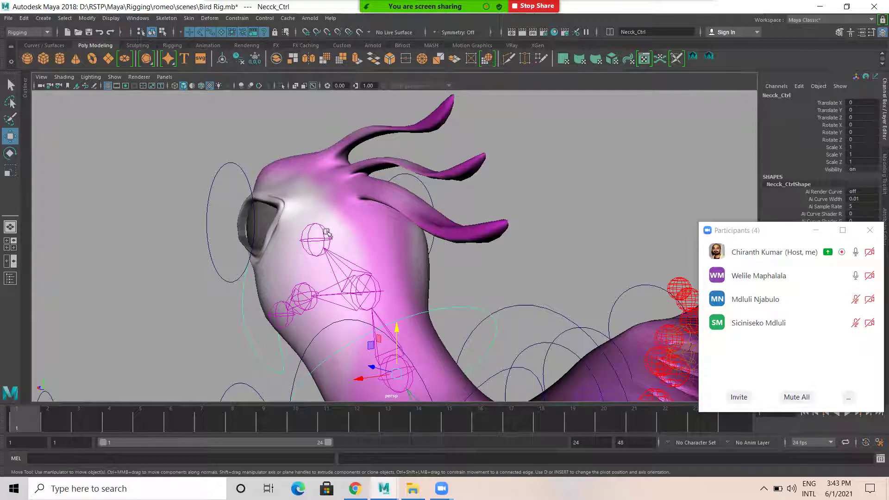
key("e")
left_click_drag(413, 328, 448, 203)
left_click_drag(409, 200, 545, 206, "alt")
key("ctrl+z")
Select both eye spheres and assign them a new Blinn material.
middle_click_drag(544, 206, 523, 150, "alt")
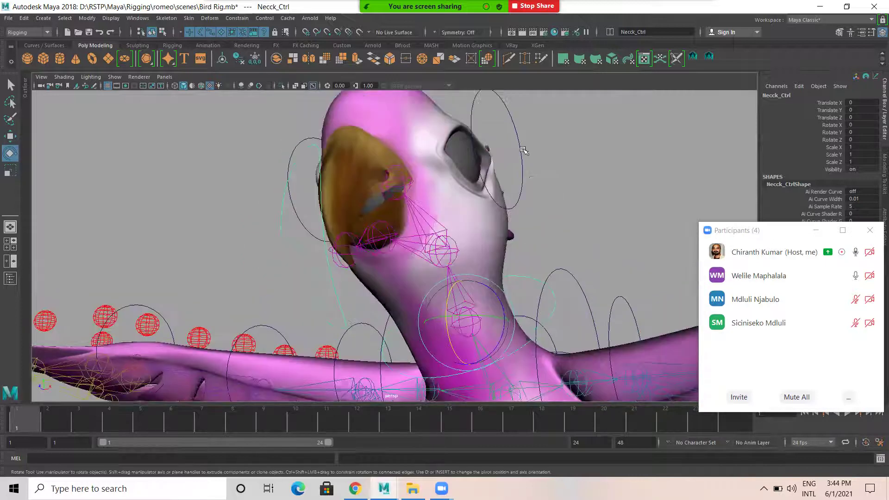
left_click(446, 153)
left_click_drag(446, 154, 468, 200, "alt")
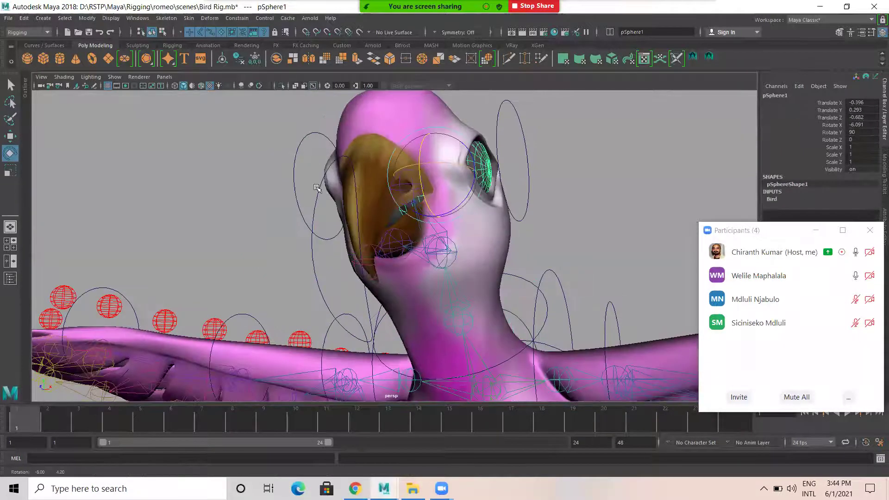
left_click_drag(380, 188, 529, 175, "alt")
left_click(377, 181, "shift")
left_click_drag(636, 114, 635, 114, "alt")
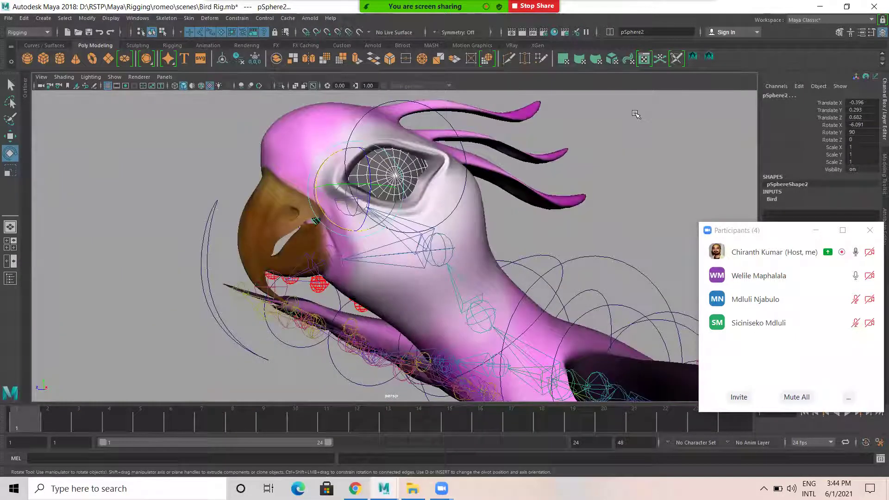
right_click_drag(636, 114, 624, 340)
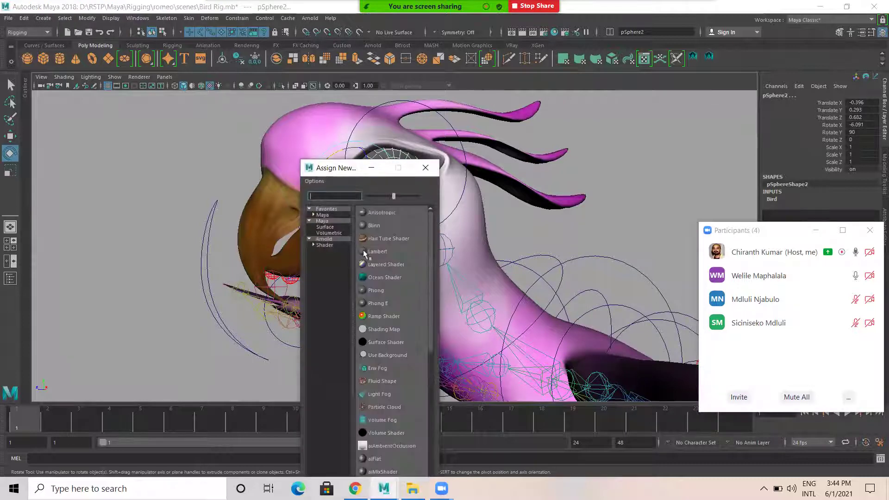
left_click(380, 226)
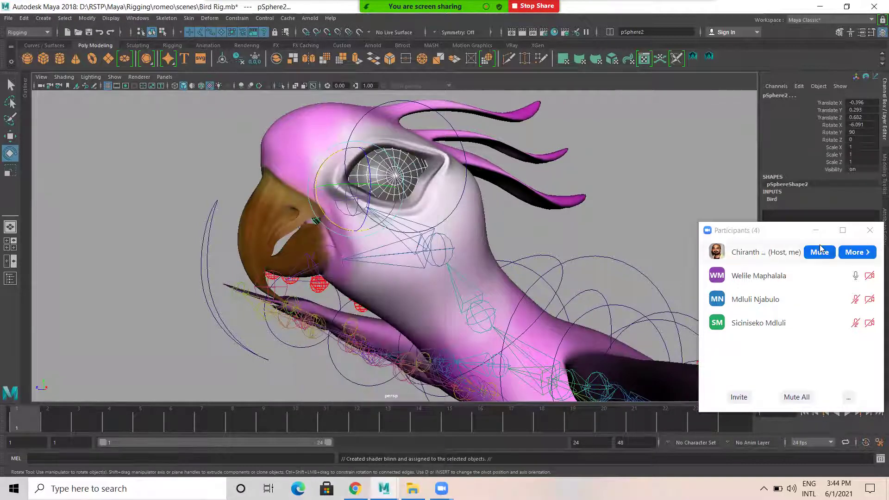
Open the attributes of the eyes' blinn1 material and connect a Ramp texture to its Color.
left_click(815, 230)
left_click(861, 32)
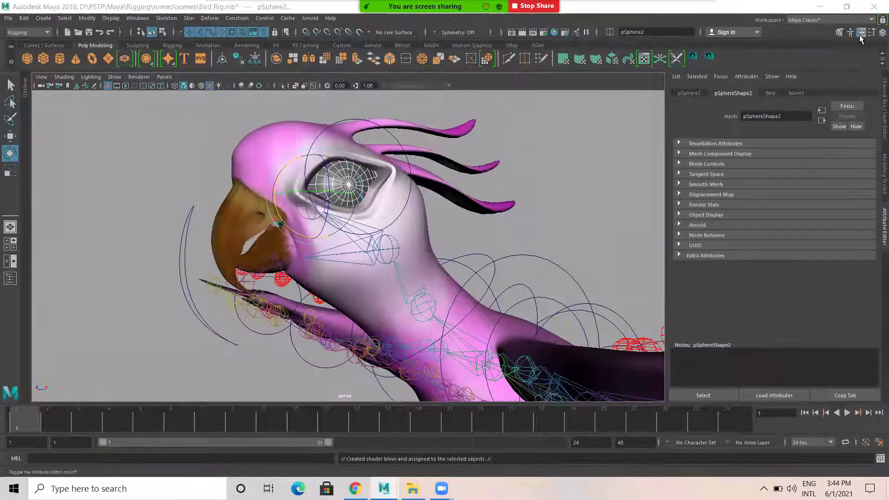
left_click(839, 32)
left_click(861, 32)
left_click(796, 93)
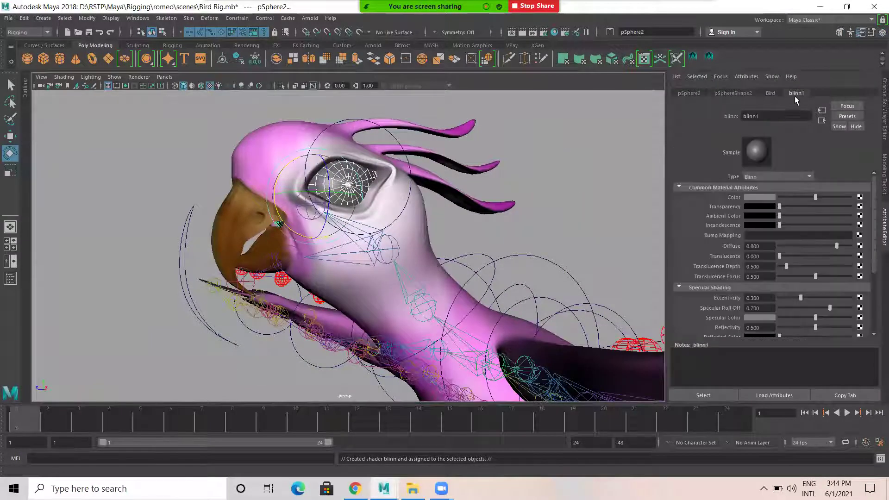
left_click(860, 197)
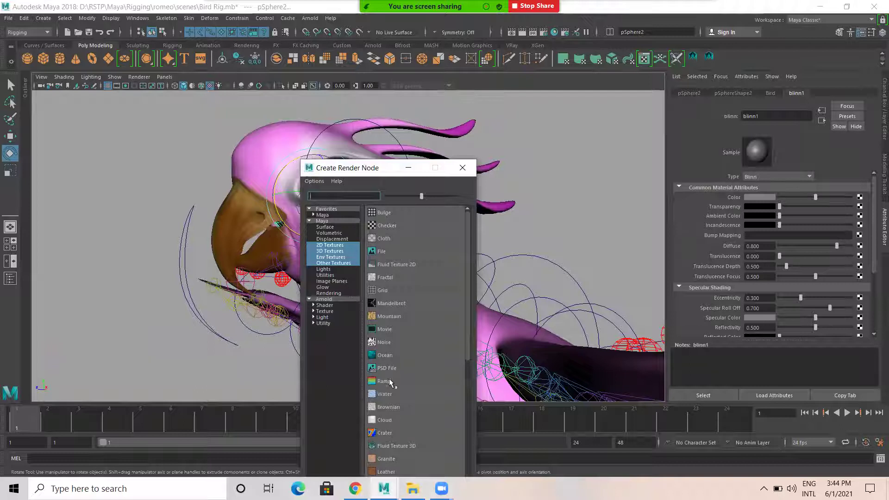
left_click(389, 380)
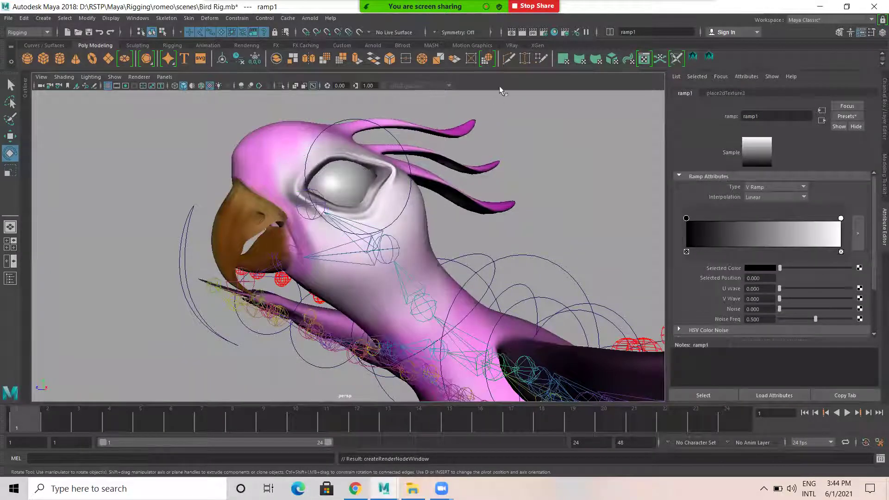
Move the ramp's black handle close to the white end and the white handle slightly inward to form a dark pupil.
key("6")
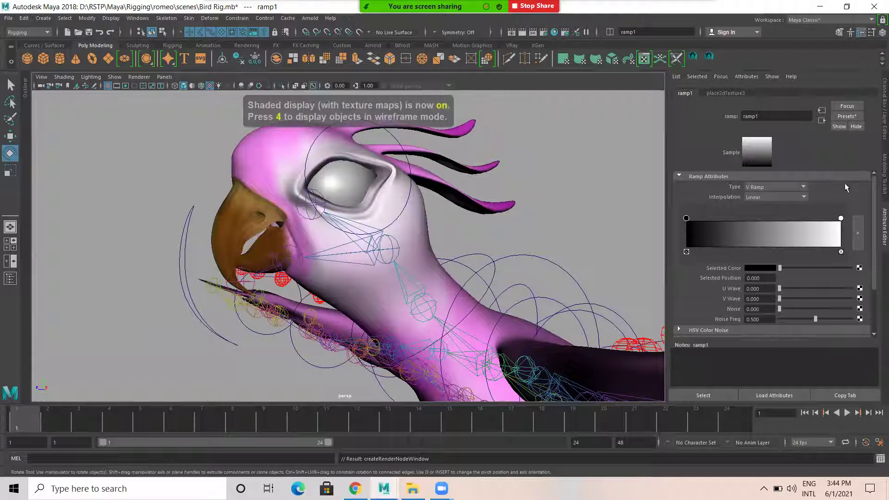
left_click_drag(687, 219, 733, 219)
left_click_drag(840, 220, 806, 225)
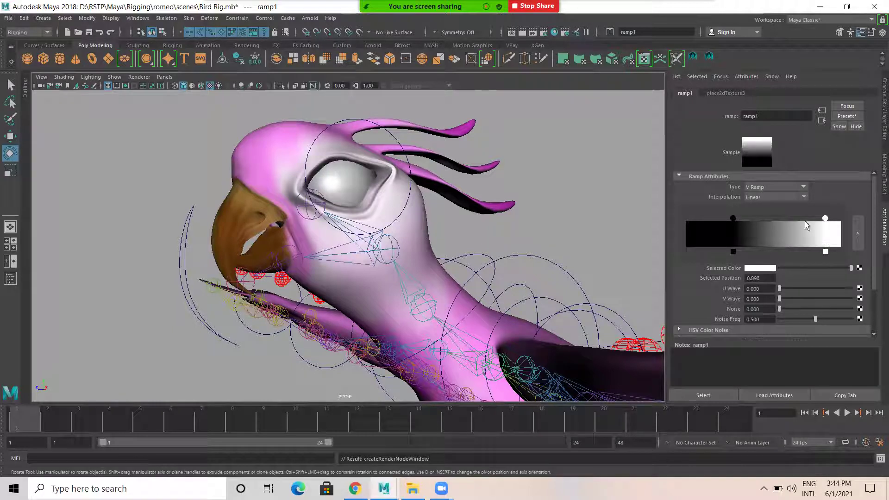
left_click_drag(733, 218, 839, 221)
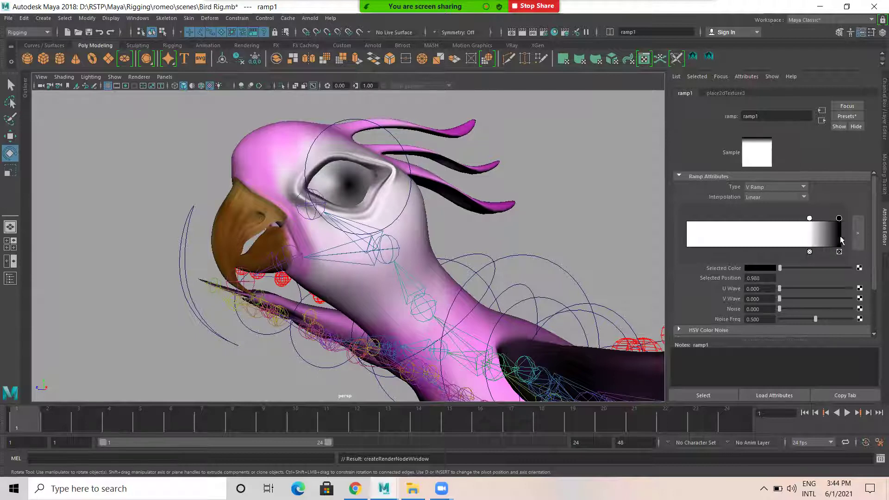
Add a ramp colour at position 0.958 and set it to orange with hue 32 and saturation 0.9.
left_click(834, 226)
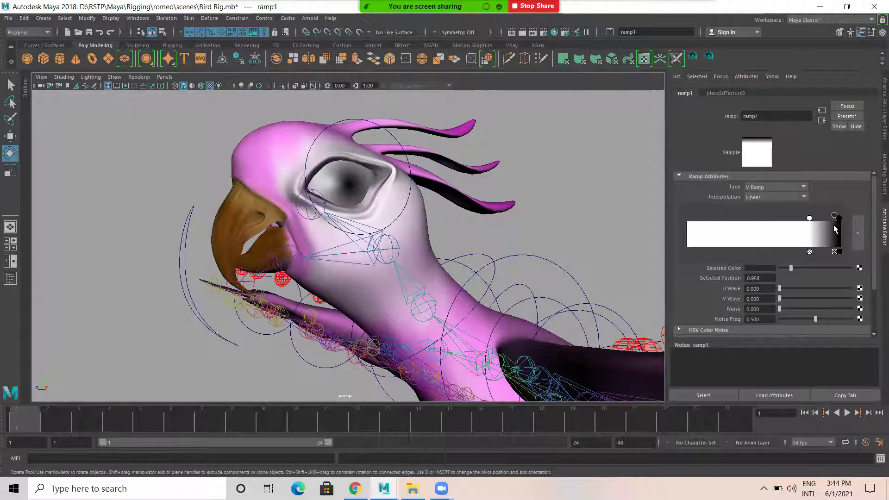
left_click(756, 269)
mouse_move(848, 273)
left_mouse_down()
mouse_move(841, 258)
mouse_move(842, 300)
left_mouse_up()
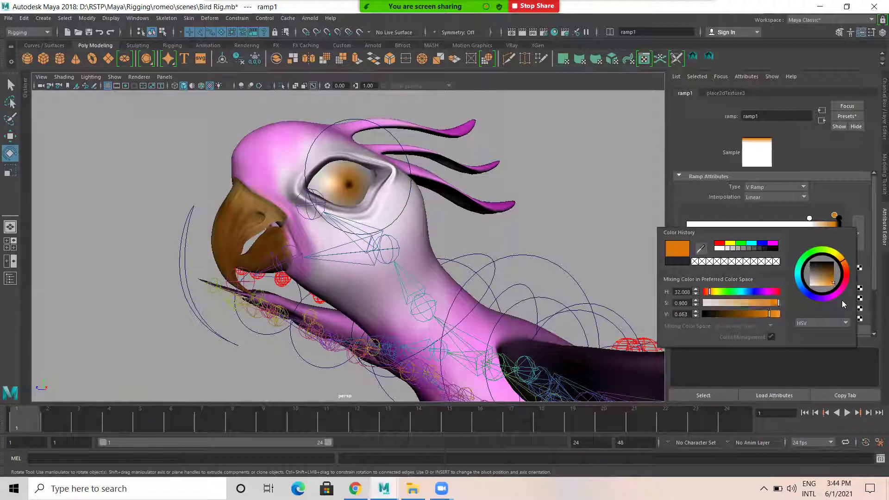
Brighten the ramp's orange to hue 35.412 with full saturation and value, and position it at 0.892 beside an added black colour next to white.
mouse_move(844, 263)
left_mouse_down()
mouse_move(836, 255)
mouse_move(844, 262)
left_mouse_up()
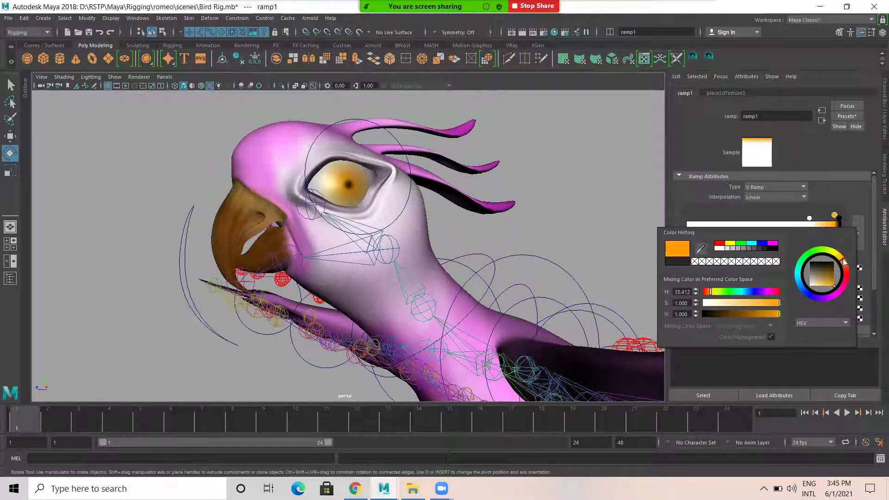
left_click_drag(834, 218, 818, 219)
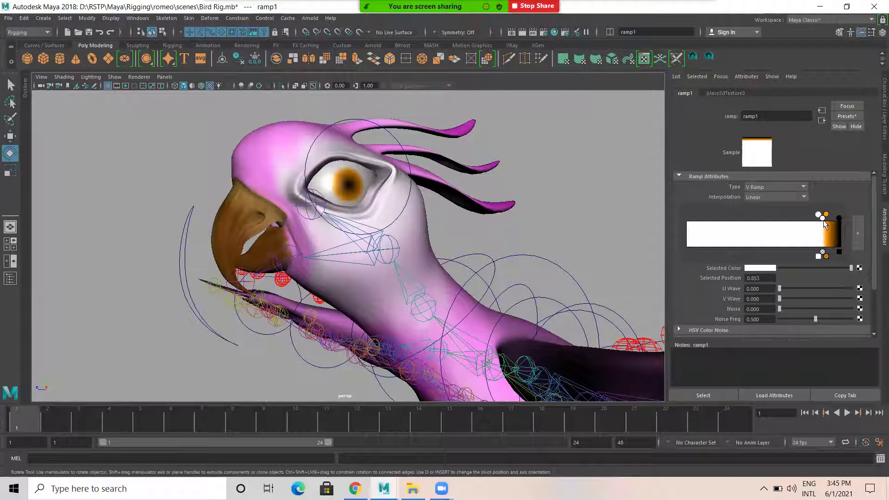
left_click(781, 268)
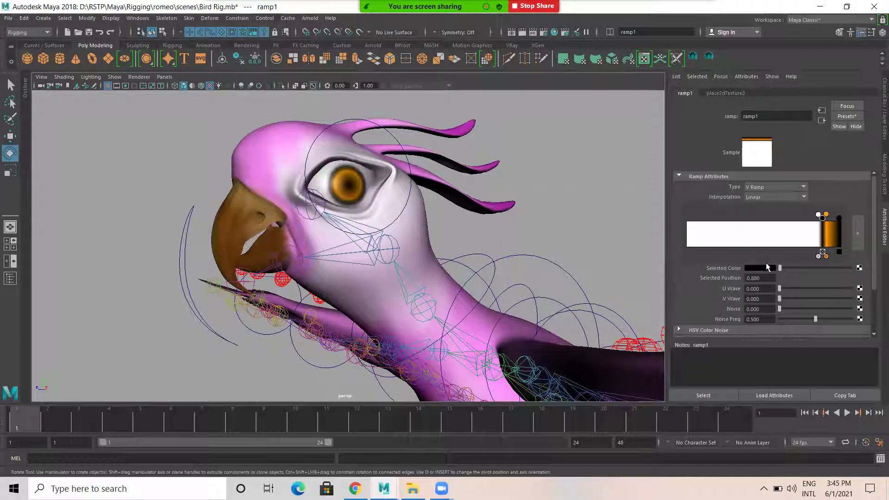
mouse_move(826, 217)
left_mouse_down()
mouse_move(815, 219)
mouse_move(825, 218)
left_mouse_up()
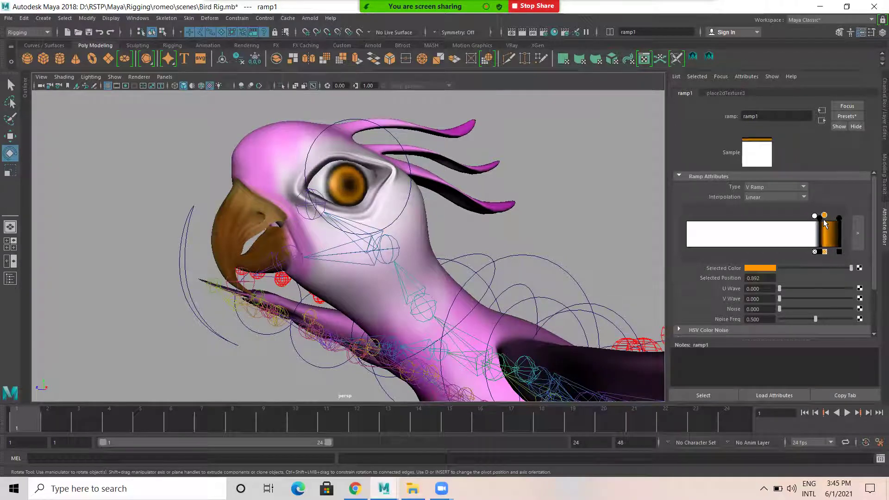
Turn the second eye sphere so its iris faces outward, with Rotate Y set to -90.
left_click_drag(463, 232, 513, 105, "alt")
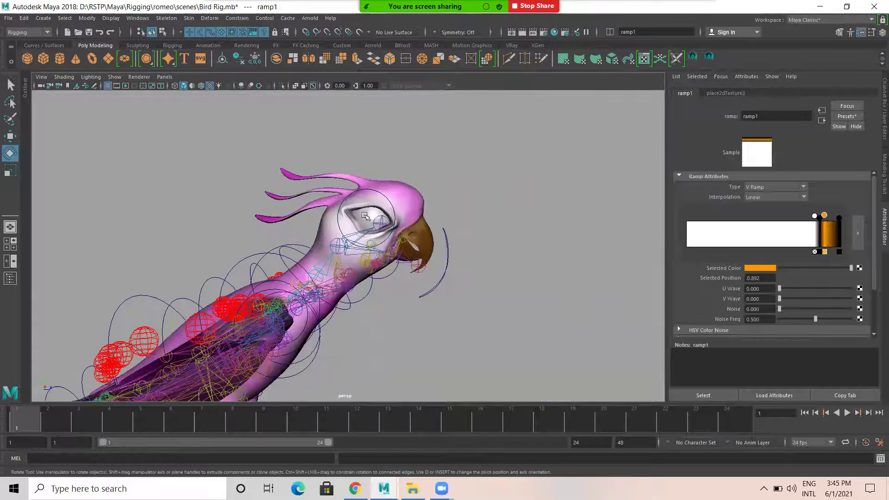
left_click(375, 215)
left_click_drag(392, 215, 500, 194, "alt")
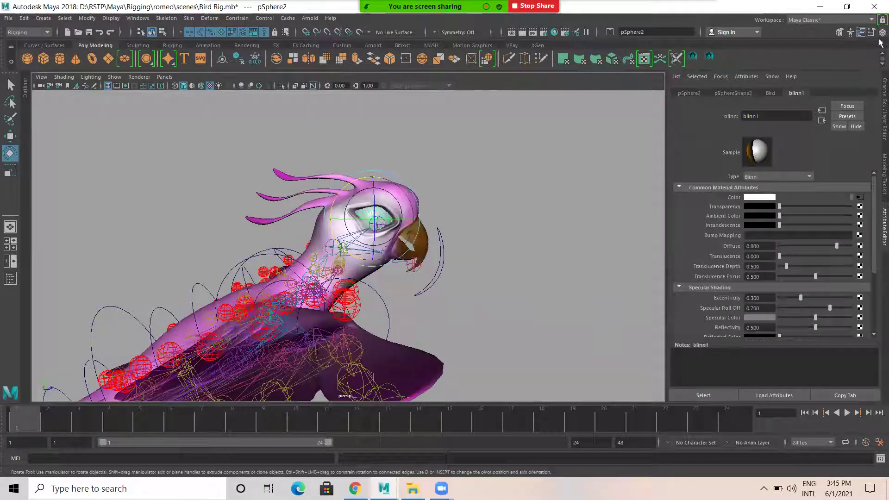
left_click(881, 32)
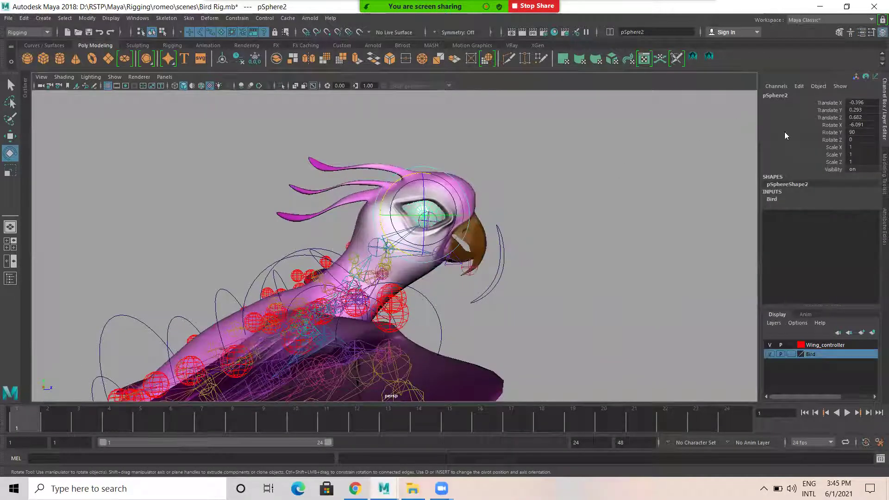
left_click_drag(447, 214, 696, 189)
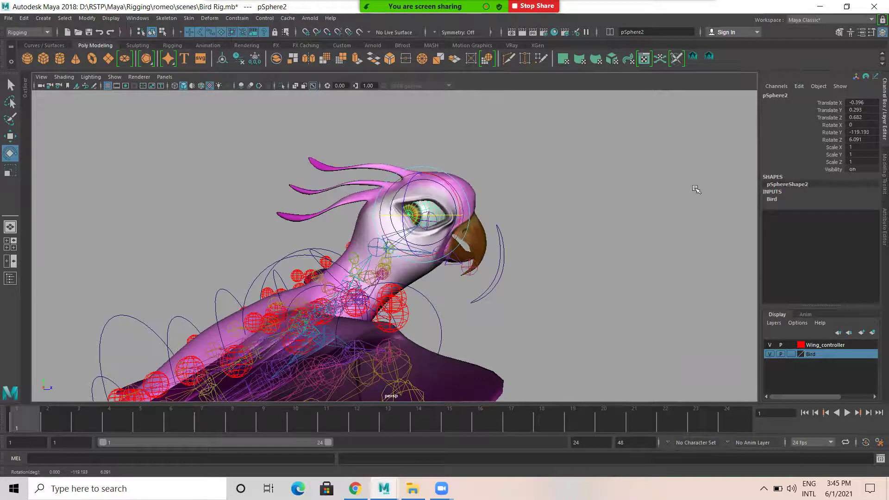
double_click(865, 132)
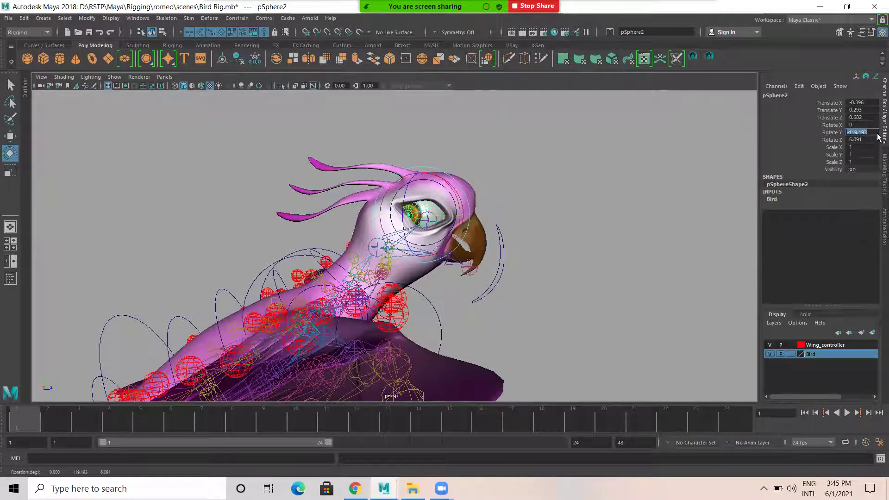
key("Return")
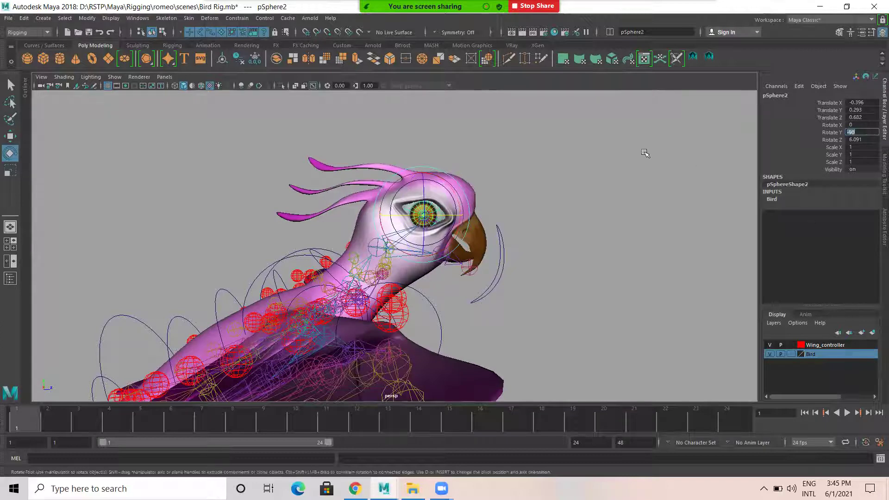
left_click(621, 292)
mouse_move(621, 292)
left_mouse_down("alt")
mouse_move(463, 285)
mouse_move(363, 293)
mouse_move(511, 283)
mouse_move(606, 300)
left_mouse_up("alt")
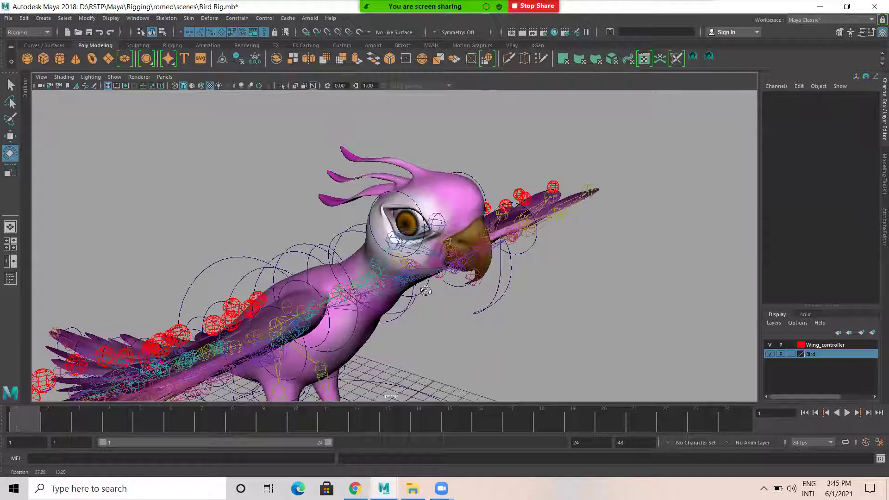
Aim-constrain the left eye sphere to LT_EYE_Ctrl with Maintain offset enabled.
left_click_drag(407, 292, 347, 185, "alt")
scroll(348, 166, "up", 2)
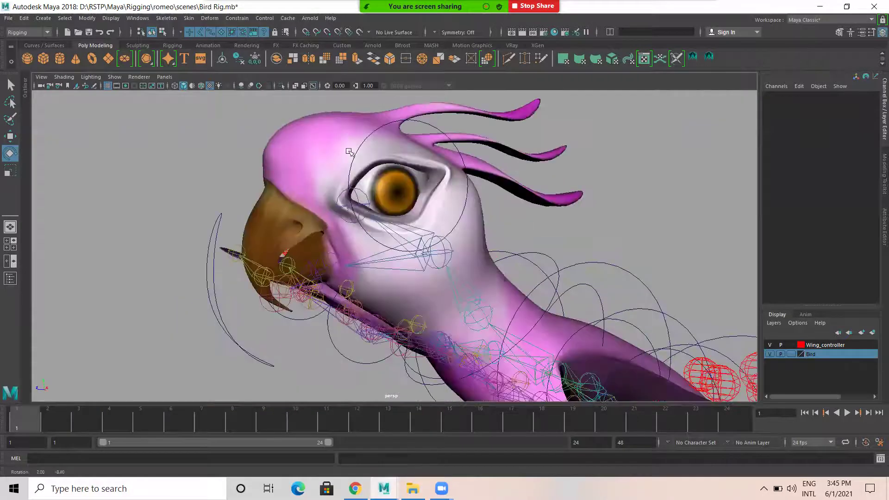
left_click(388, 130)
key("w")
left_click_drag(472, 200, 511, 188, "alt")
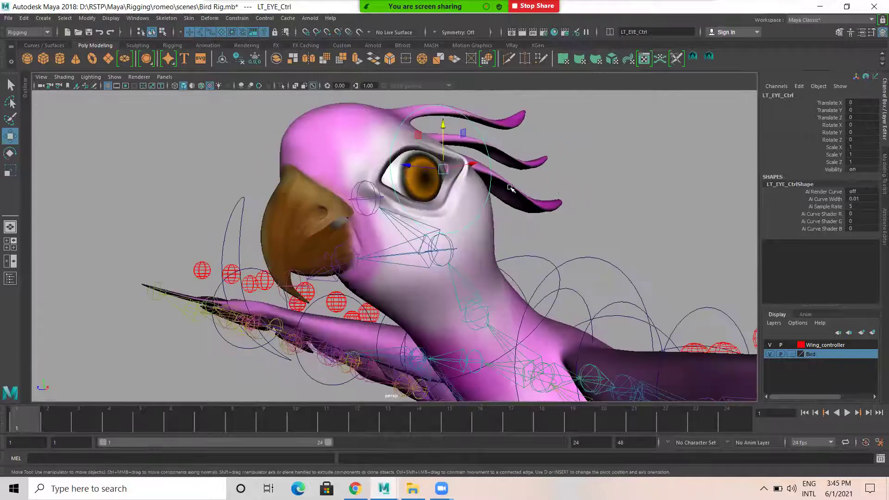
left_click(430, 188)
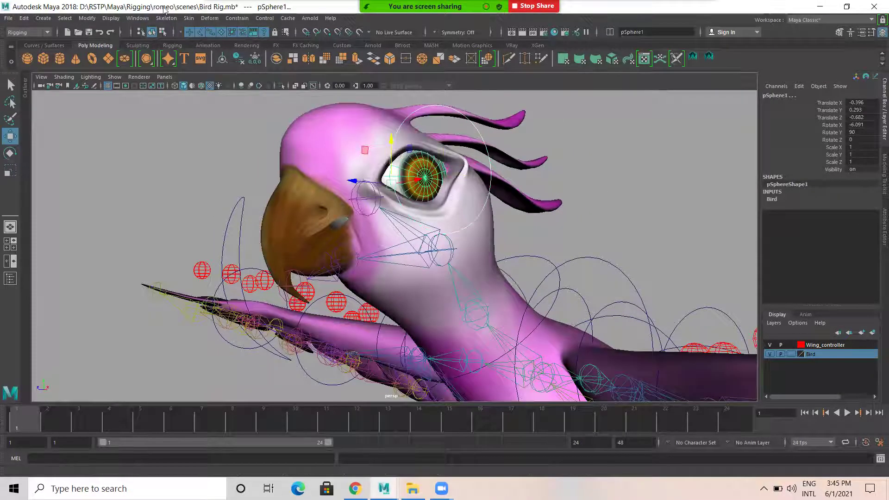
left_click(236, 19)
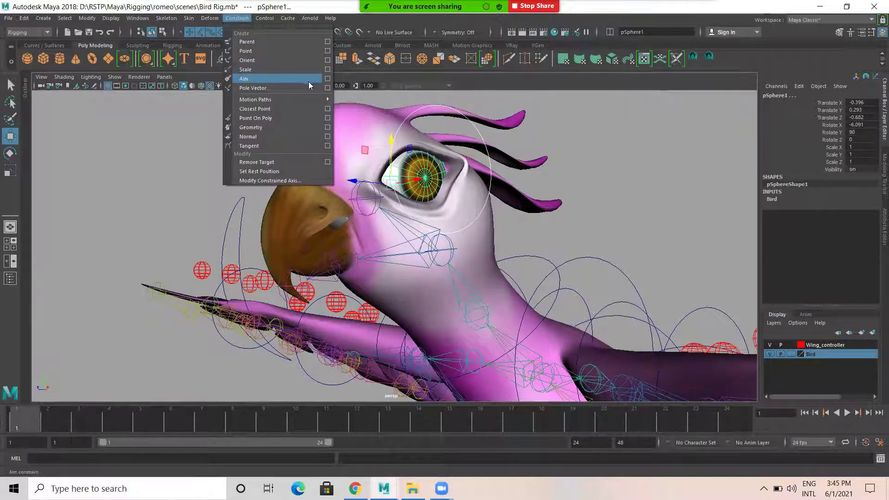
left_click(328, 79)
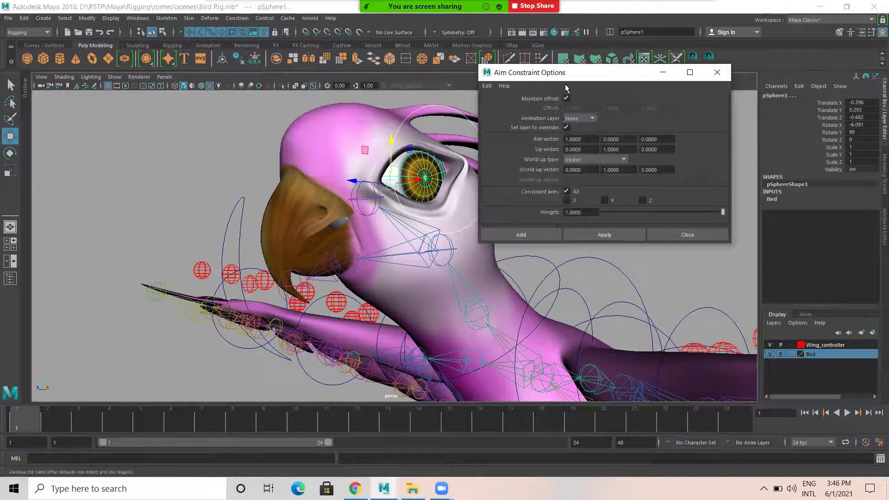
left_click(521, 234)
left_click(606, 191)
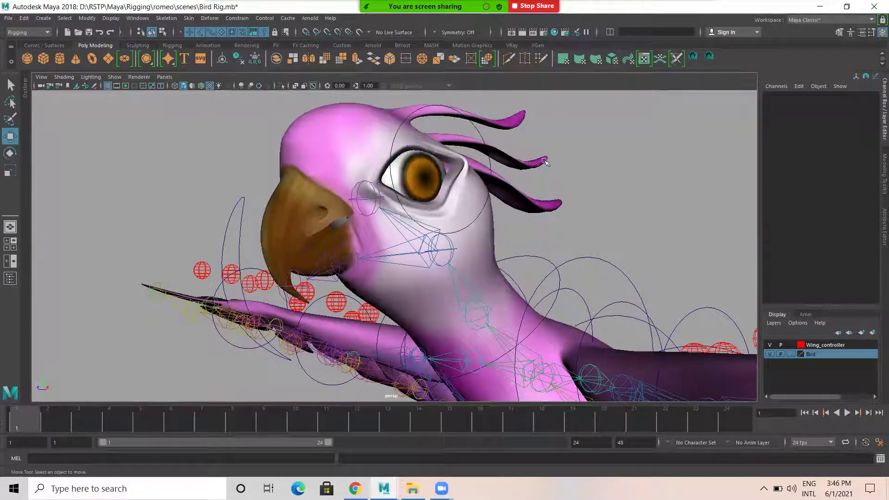
Try moving LT_EYE_Ctrl to test the left eye's aim, and undo the move.
left_click(476, 131)
left_click_drag(467, 191, 457, 162)
key("ctrl+z")
Aim-constrain the right eye sphere to RT_EYE_Ctrl.
left_click_drag(294, 212, 424, 198, "alt")
left_click(472, 198)
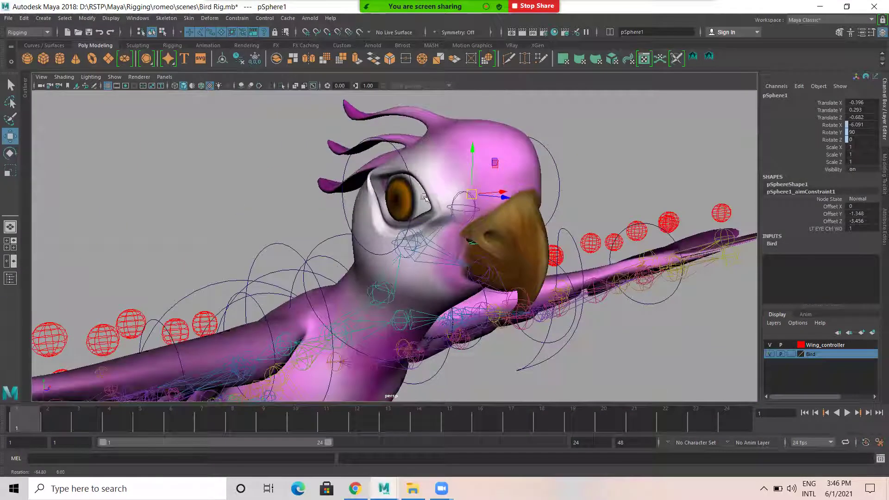
left_click_drag(348, 157, 355, 153, "alt")
left_click(355, 153)
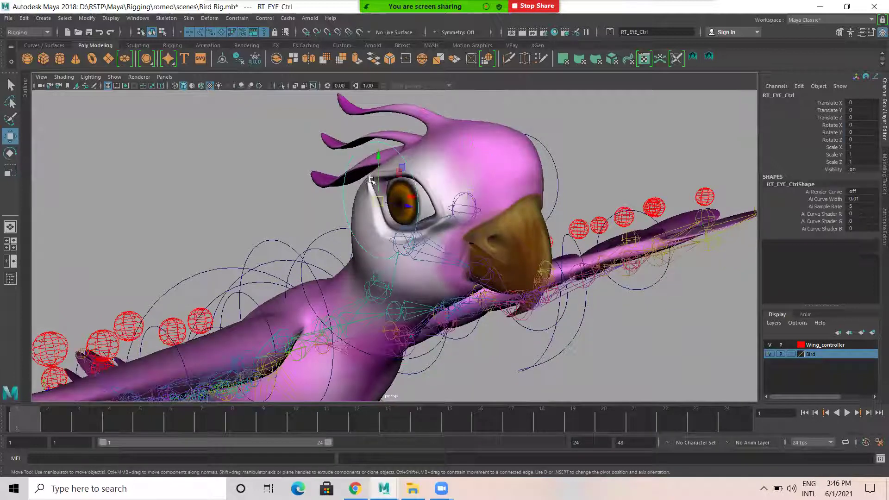
key("q")
left_click(397, 209)
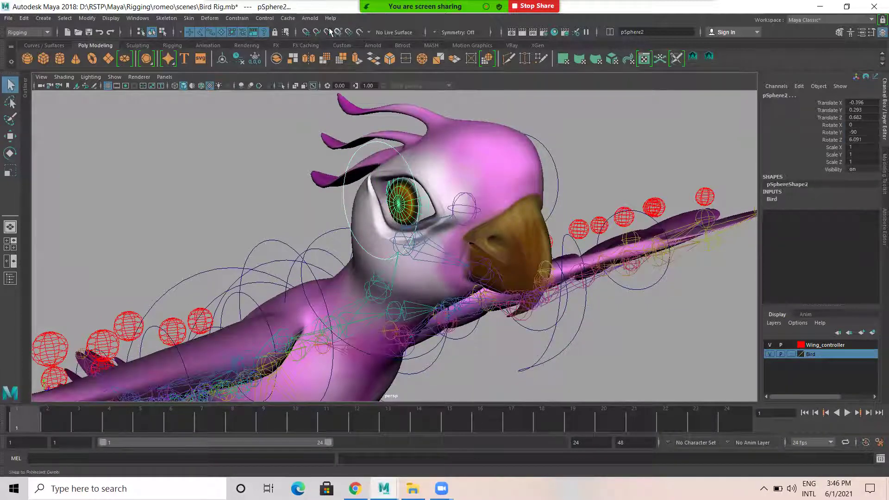
left_click(237, 18)
left_click(257, 69)
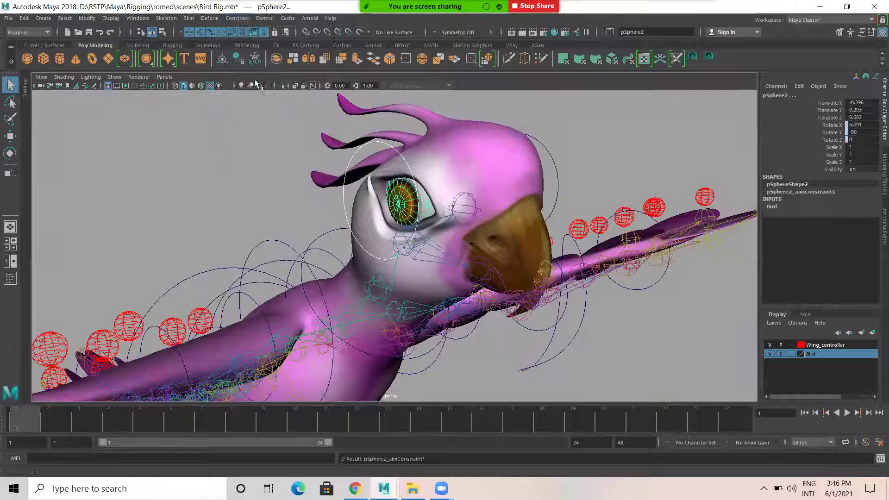
left_click(219, 123)
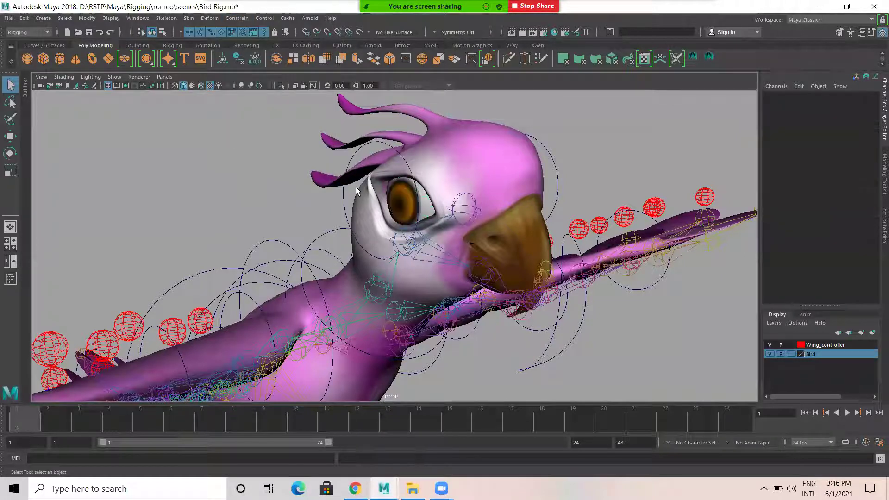
Parent RT_EYE_Ctrl and LT_EYE_Ctrl under the neck control Necck_Ctrl.
left_click(355, 154)
left_click(560, 166, "shift")
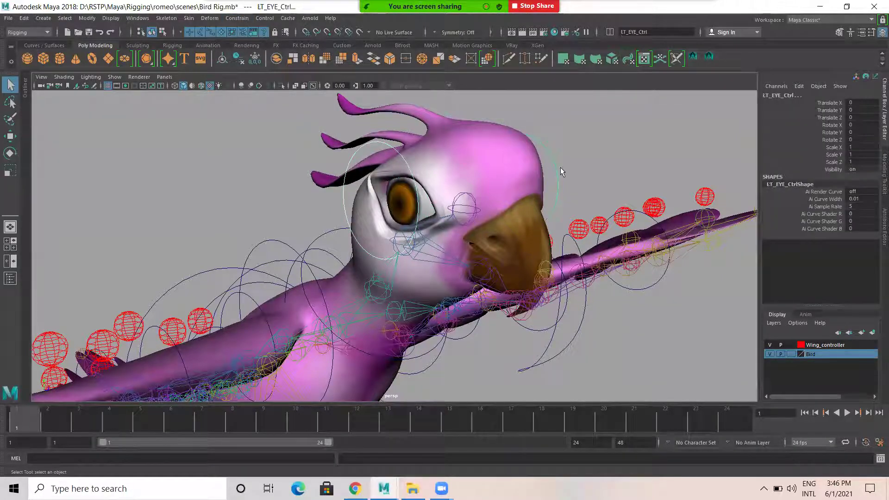
left_click_drag(497, 185, 283, 256, "alt")
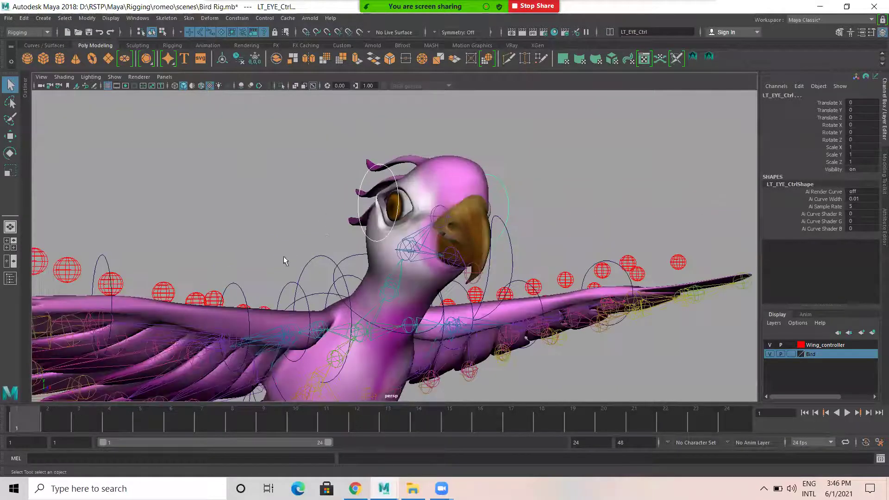
left_click(343, 248)
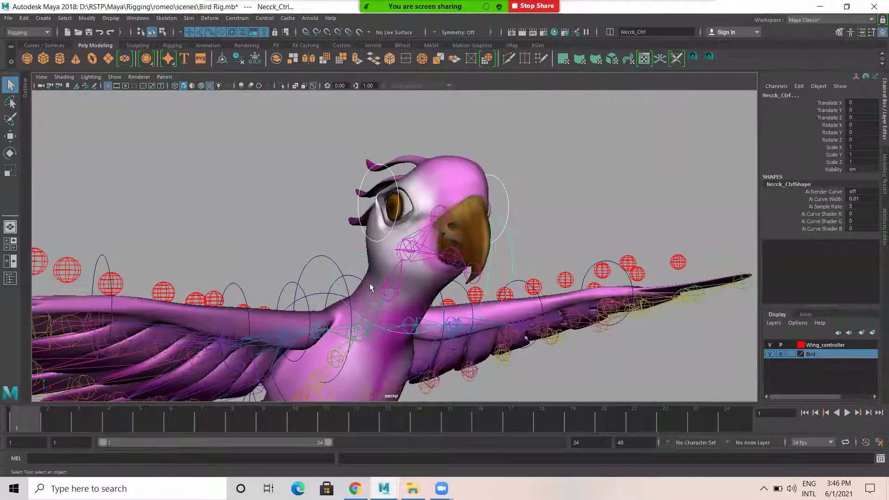
key("ctrl+z")
left_click(358, 268)
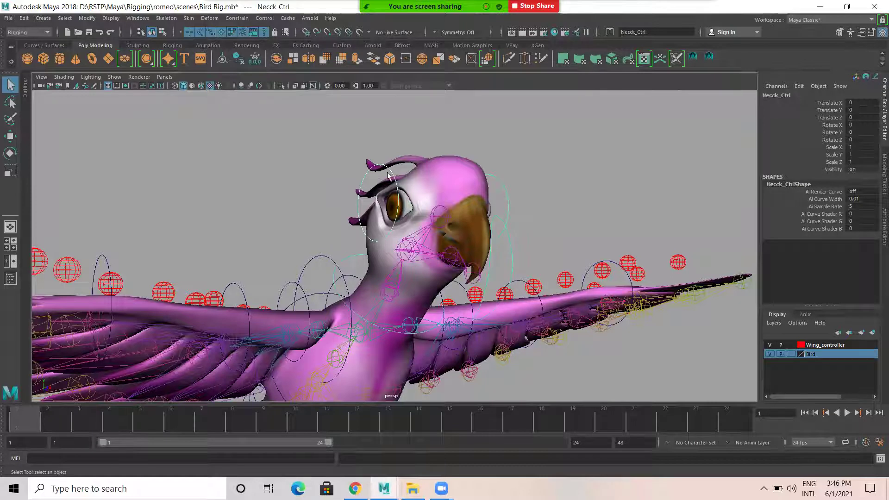
left_click(583, 212)
Rotate Necck_Ctrl to test whether the head, eyes and eye controls follow the neck.
left_click(351, 268)
key("e")
left_click_drag(351, 267, 382, 160)
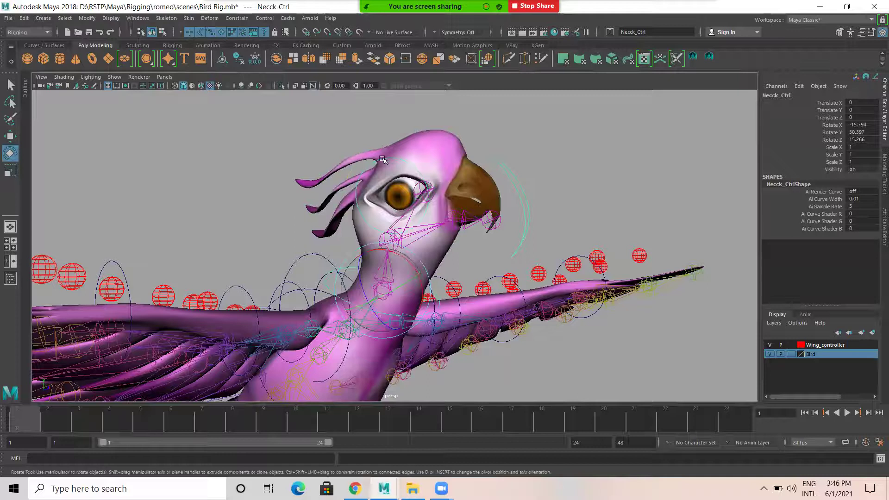
Try rotating RT_EYE_Ctrl about its Y axis with the neck turned, and undo the rotation.
left_click(391, 207)
key("w")
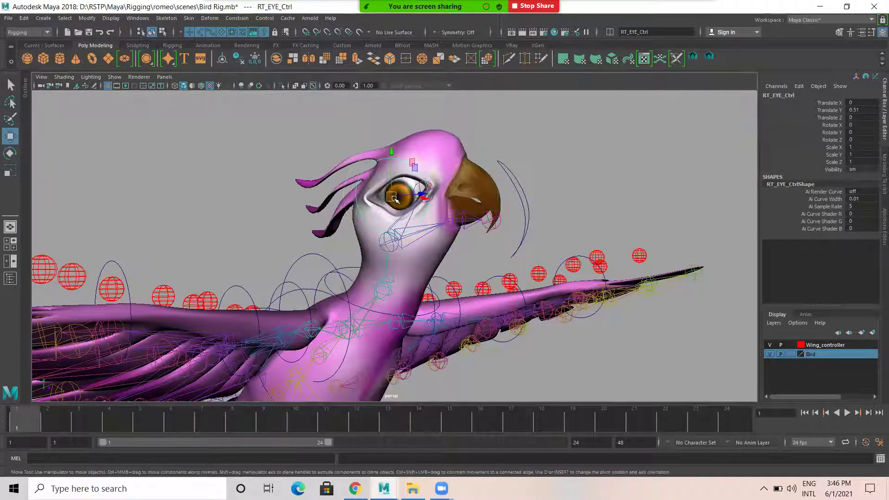
key("e")
left_click_drag(394, 200, 391, 205)
key("ctrl+z")
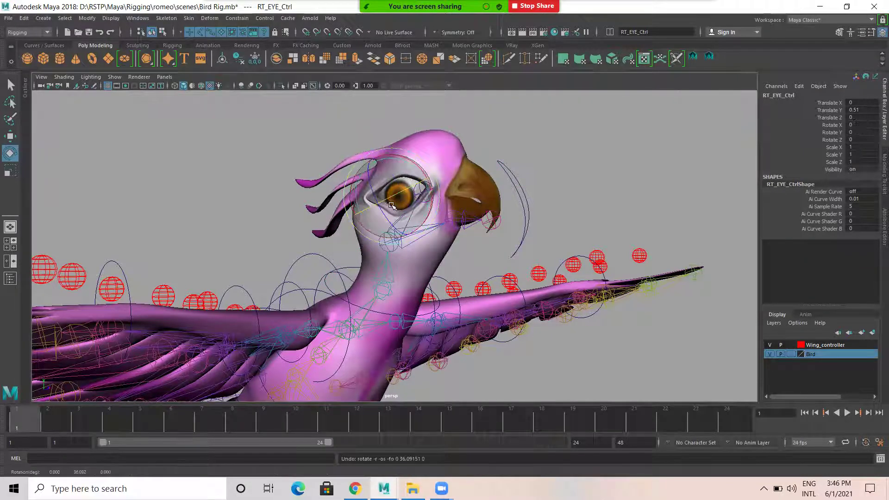
key("ctrl+z")
key("ctrl+z")
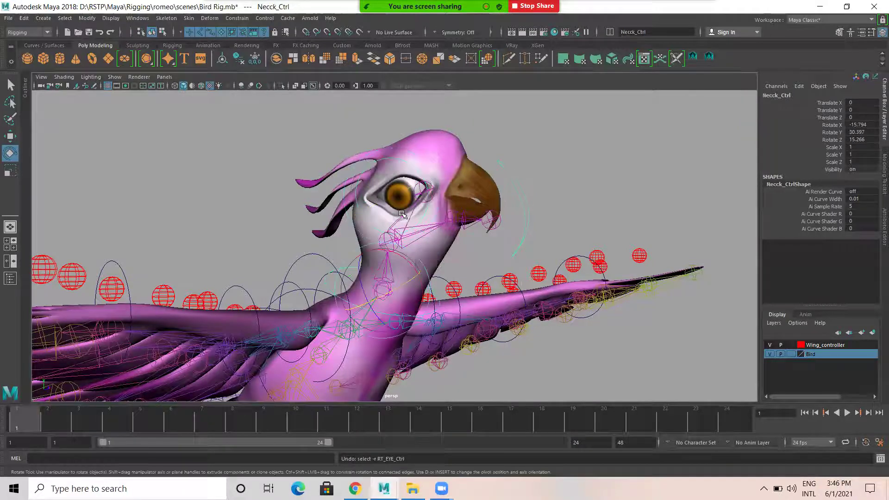
Tilt the head further with Necck_Ctrl, try moving the right eye control, and undo these test poses.
left_click_drag(380, 290, 398, 214)
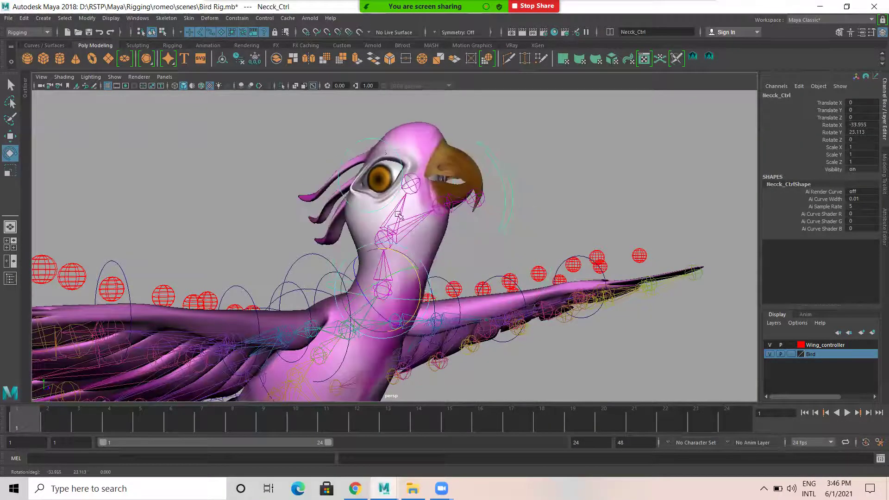
left_click(372, 175)
key("w")
mouse_move(372, 176)
left_mouse_down()
mouse_move(365, 169)
mouse_move(378, 185)
left_mouse_up()
key("ctrl+z")
key("ctrl+z")
key("ctrl+z")
Raise COG_Ctrl to test whether the whole bird follows, and undo the move.
left_click_drag(594, 194, 576, 178, "alt")
left_click(502, 238)
scroll(524, 250, "down", 5)
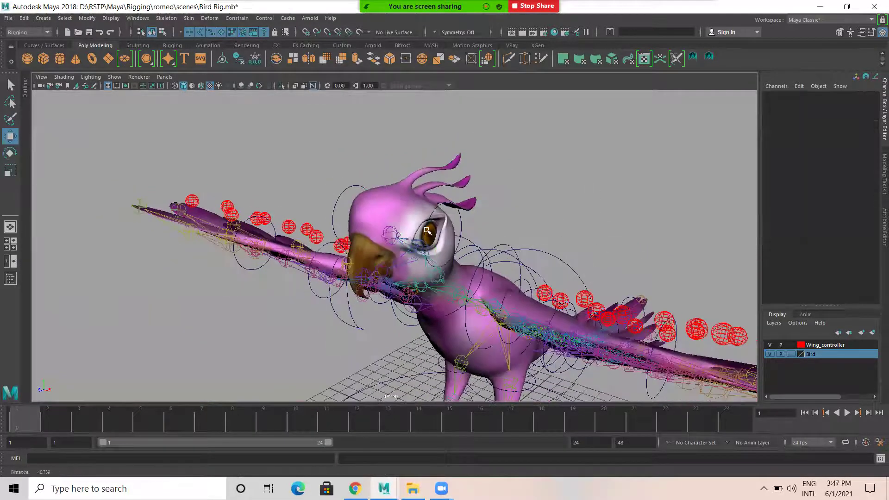
left_click_drag(523, 250, 441, 221, "alt")
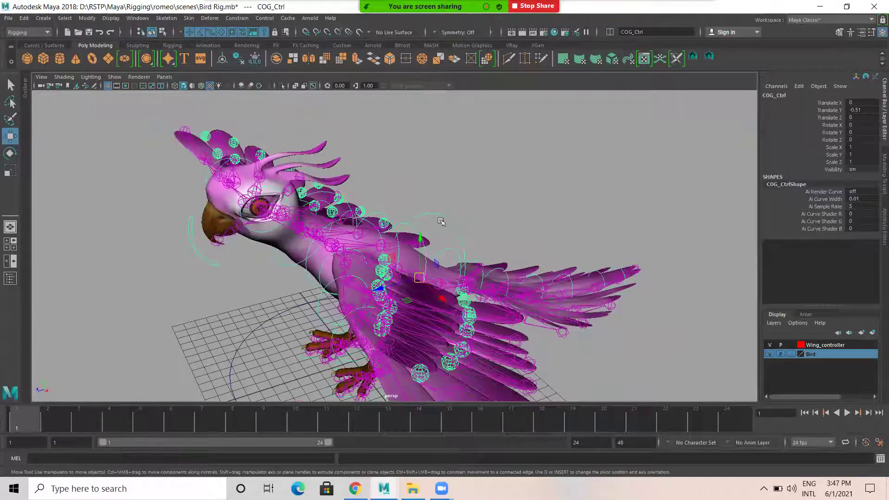
mouse_move(420, 239)
left_mouse_down()
mouse_move(418, 128)
mouse_move(417, 218)
mouse_move(402, 198)
mouse_move(403, 158)
mouse_move(408, 240)
left_mouse_up()
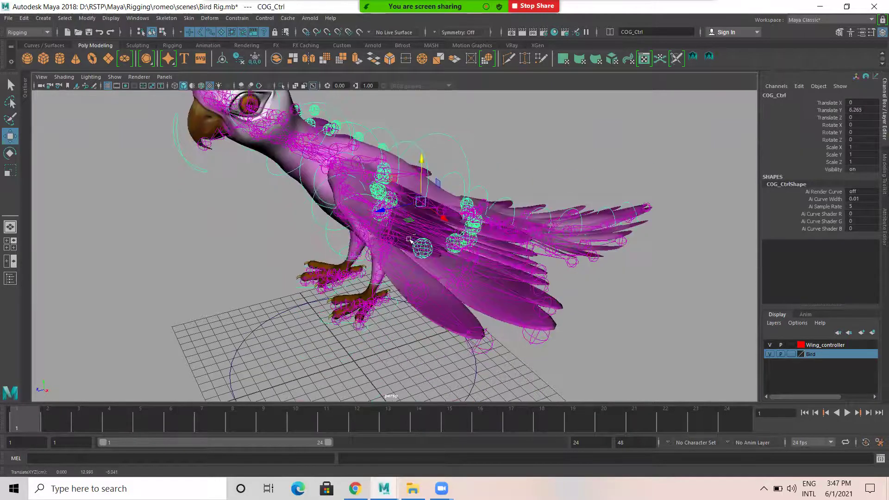
key("ctrl+z")
key("ctrl+z")
key("ctrl+z")
key("ctrl+z")
key("ctrl+z")
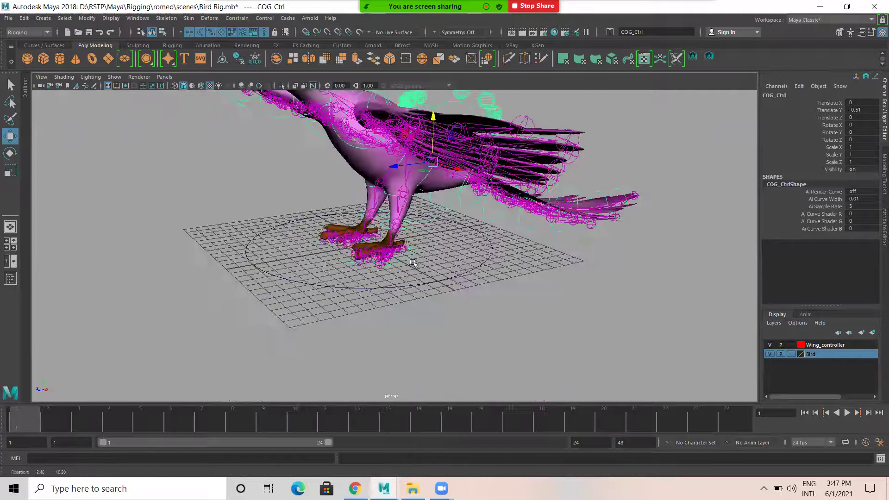
Undo the COG_Ctrl test move, and parent LT_Leg_Ctrl and RT_Leg_Ctrl to Global_Ctrl.
key("ctrl+z")
key("ctrl+z")
key("ctrl+z")
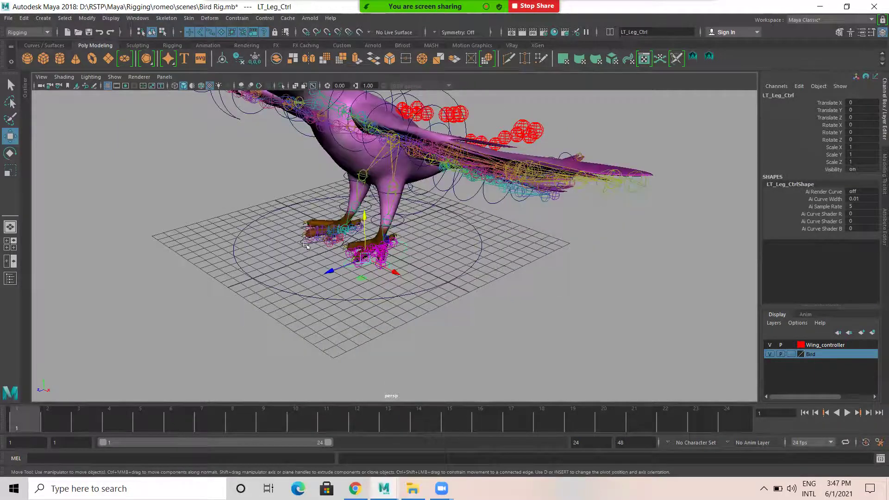
left_click(430, 291)
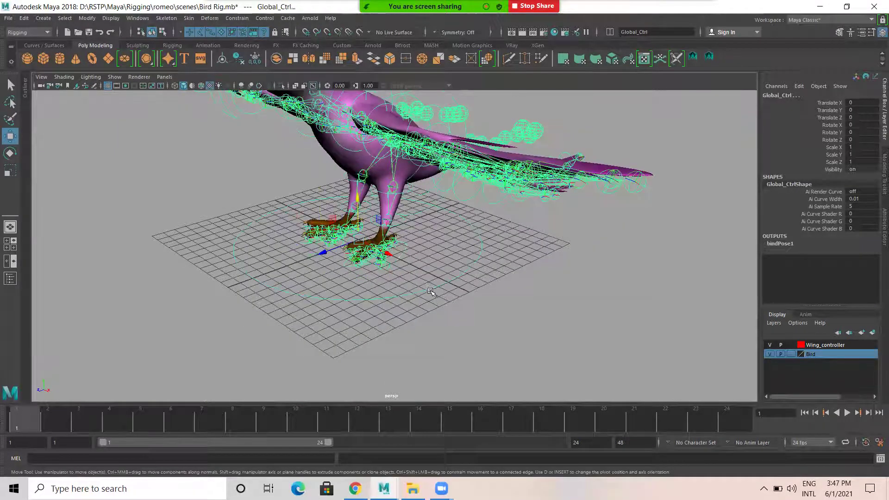
key("Down")
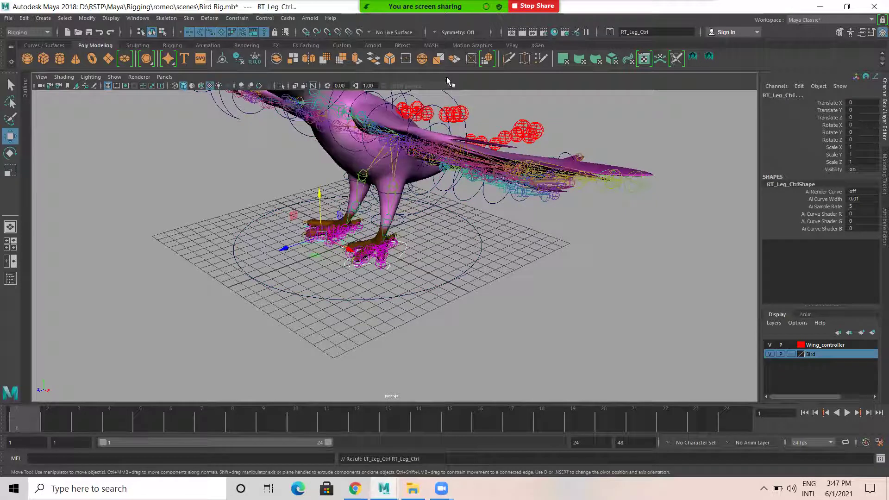
Lower COG_Ctrl and raise it to about 2 in Translate Y to test how the body and feet follow.
left_click(448, 92)
middle_click_drag(446, 99, 445, 152, "alt")
mouse_move(411, 157)
left_mouse_down()
mouse_move(410, 178)
mouse_move(403, 139)
mouse_move(407, 160)
left_mouse_up()
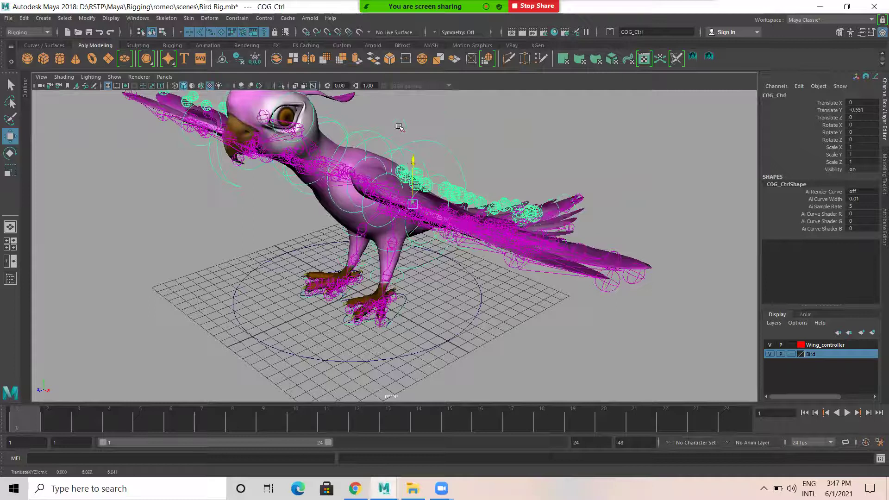
left_click_drag(413, 204, 412, 173)
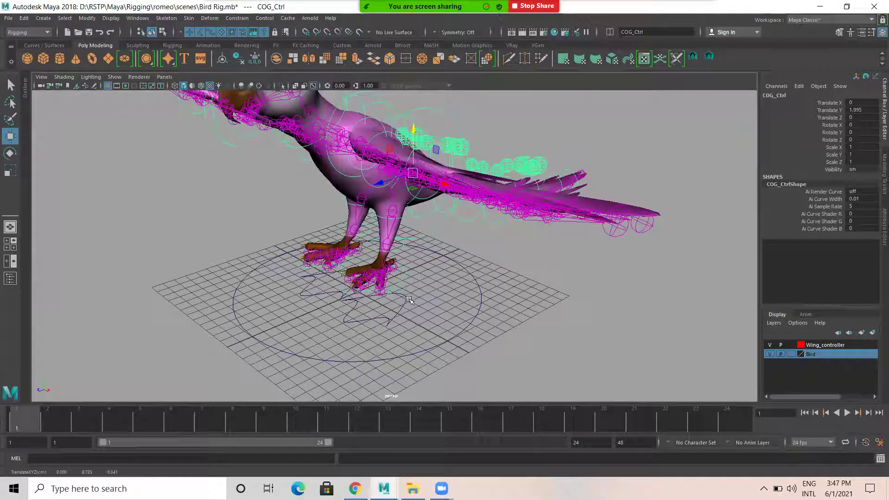
Select the leg controls and the foot controls on both sides to check them against the raised feet.
left_click(314, 294)
left_click(383, 323)
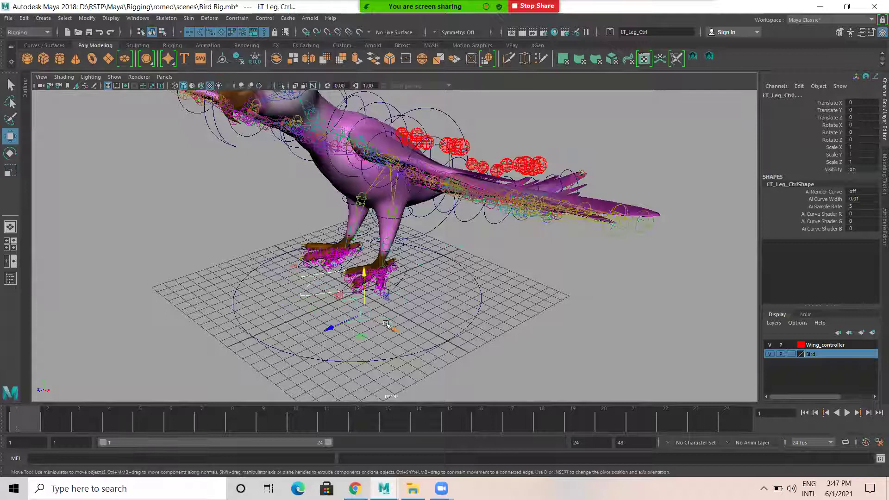
left_click(399, 320)
left_click(400, 281)
left_click_drag(276, 282, 345, 273, "alt")
left_click(336, 270, "shift")
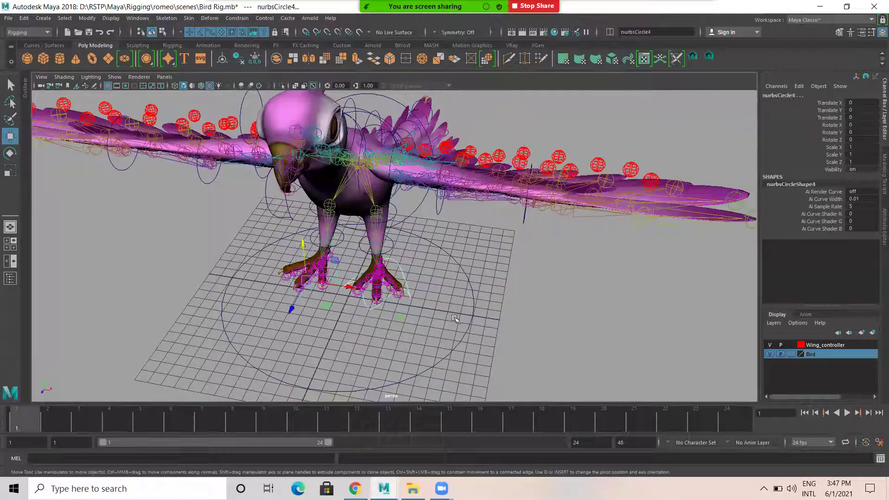
left_click(489, 275)
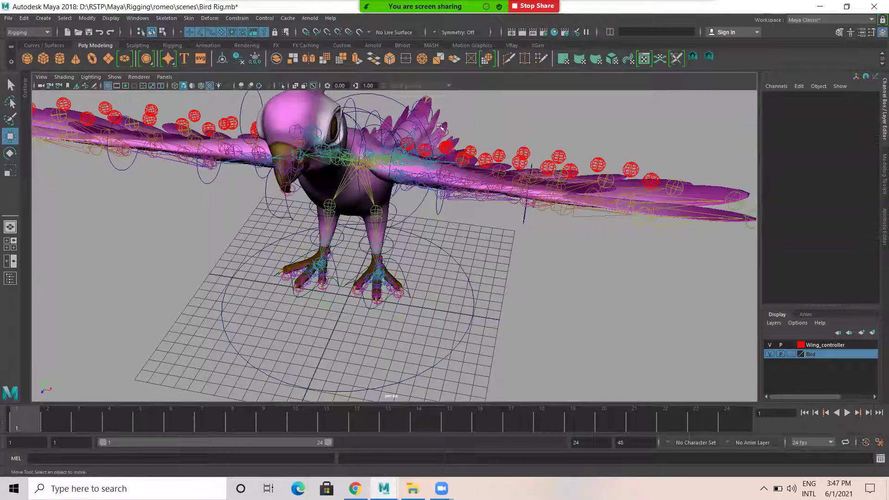
Reset the Translate Y of COG_Ctrl to 0.
left_click(398, 103)
double_click(856, 110)
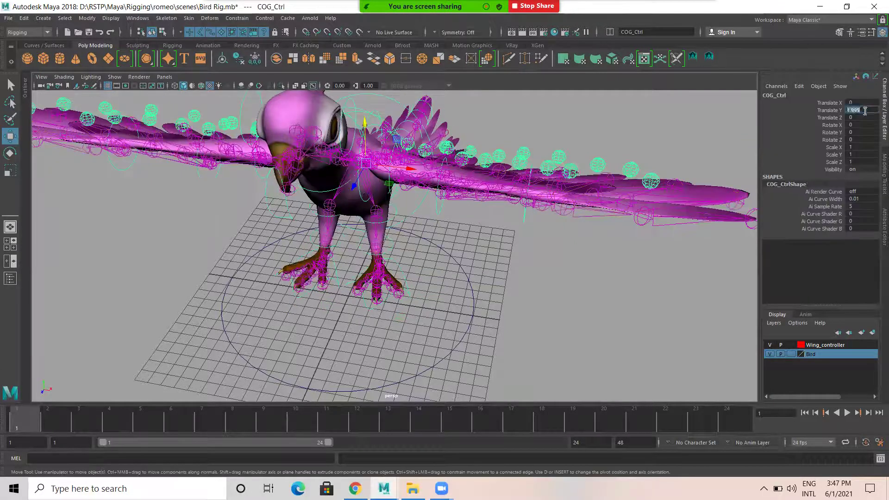
type("0")
key("Return")
Reparent the two foot controls, nurbsCircle3 and nurbsCircle4, out of the COG_Ctrl hierarchy.
left_click_drag(459, 243, 403, 297, "alt")
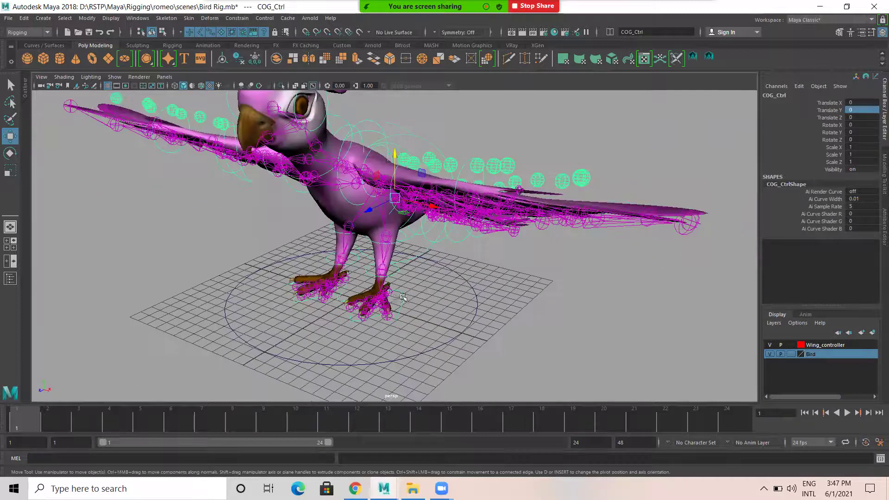
left_click(403, 303)
left_click(295, 300, "shift")
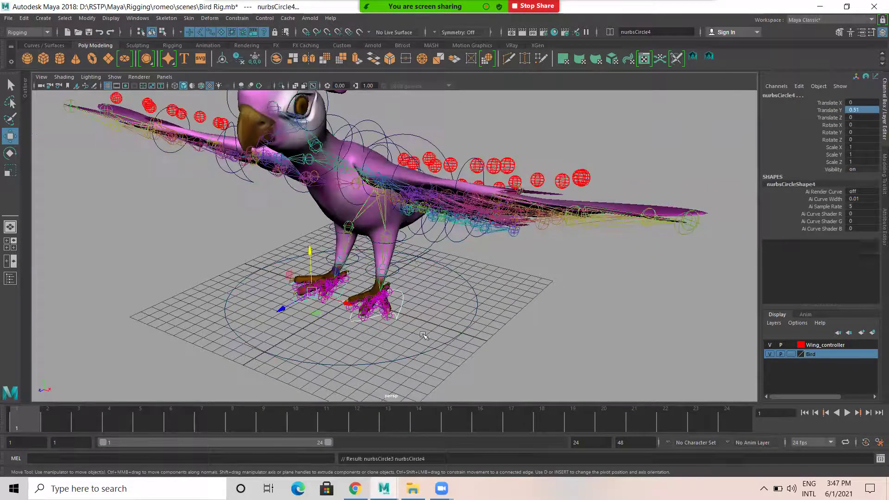
Move COG_Ctrl to test whether the feet stay planted, undo the move, and inspect the feet up close.
left_click(416, 140)
mouse_move(391, 145)
left_mouse_down()
mouse_move(398, 111)
mouse_move(398, 153)
mouse_move(402, 144)
left_mouse_up()
left_click_drag(433, 258, 407, 275, "alt")
key("ctrl+z")
key("ctrl+z")
key("ctrl+z")
key("ctrl+z")
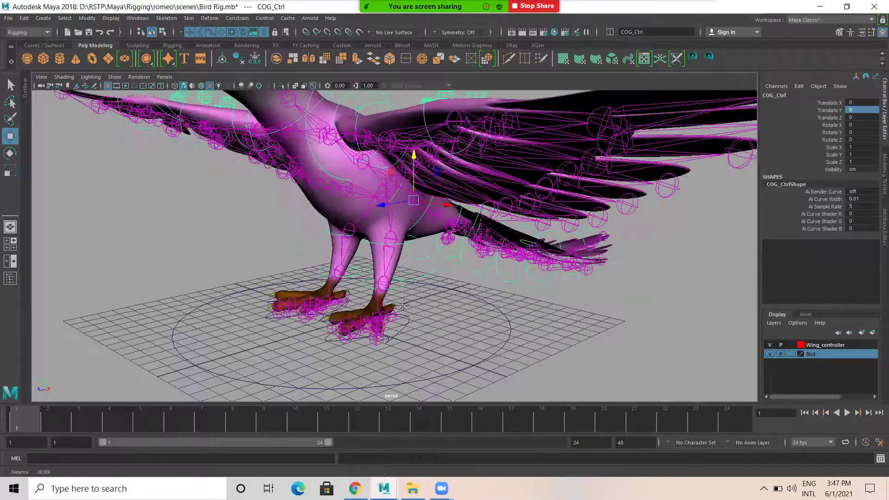
key("ctrl+z")
key("ctrl+z")
key("ctrl+z")
key("ctrl+z")
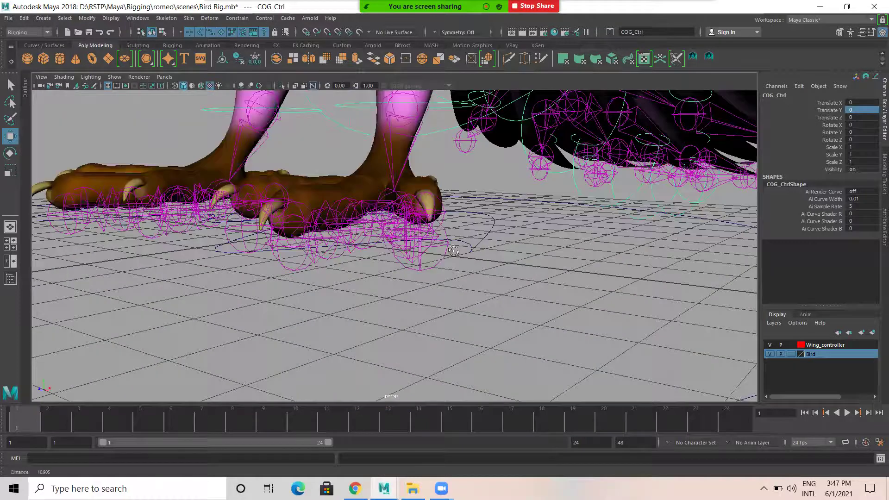
key("ctrl+z")
key("ctrl+z")
key("ctrl+z")
key("ctrl+z")
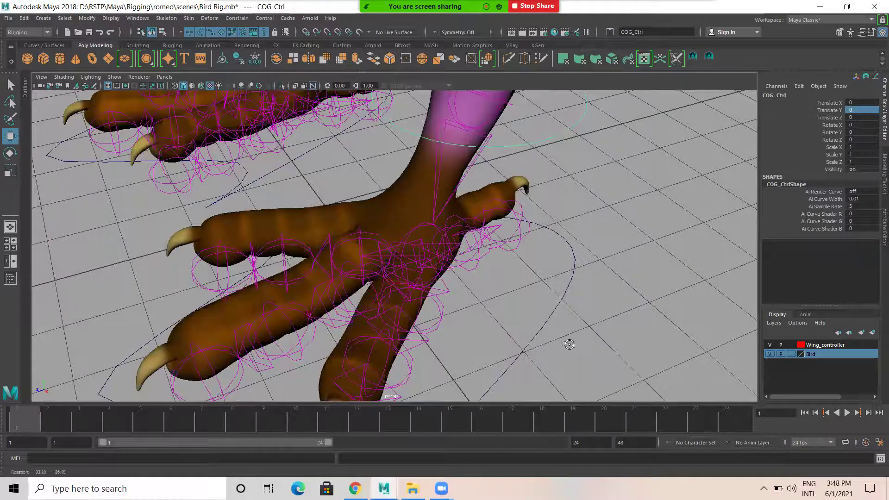
Try moving the Lt_Ball joint to test the left foot's deformation, and undo the moves.
key("ctrl+z")
key("ctrl+z")
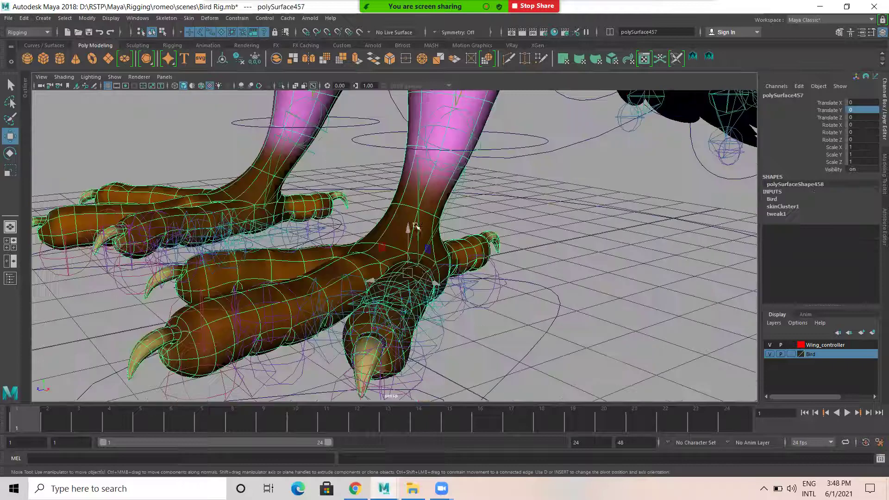
key("ctrl+z")
key("ctrl+z")
key("ctrl+z")
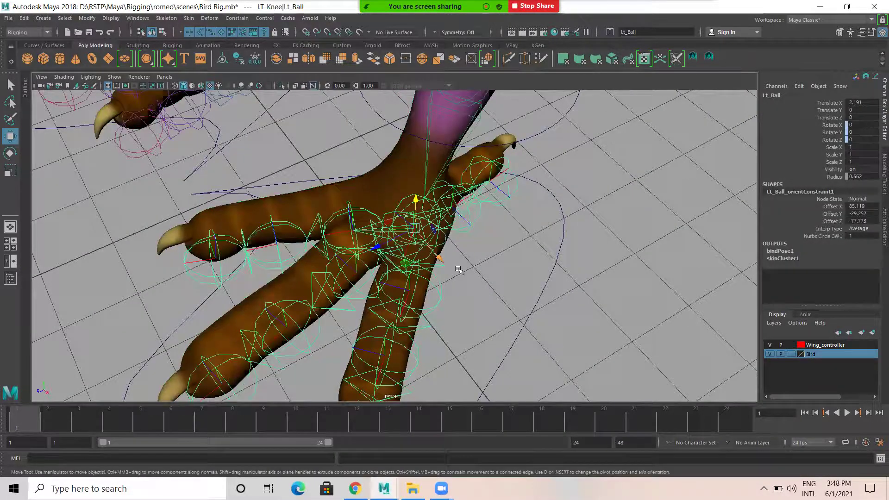
key("ctrl+z")
key("ctrl+z")
key("ctrl+z")
key("ctrl+z")
key("ctrl+z")
key("ctrl+z")
key("ctrl+z")
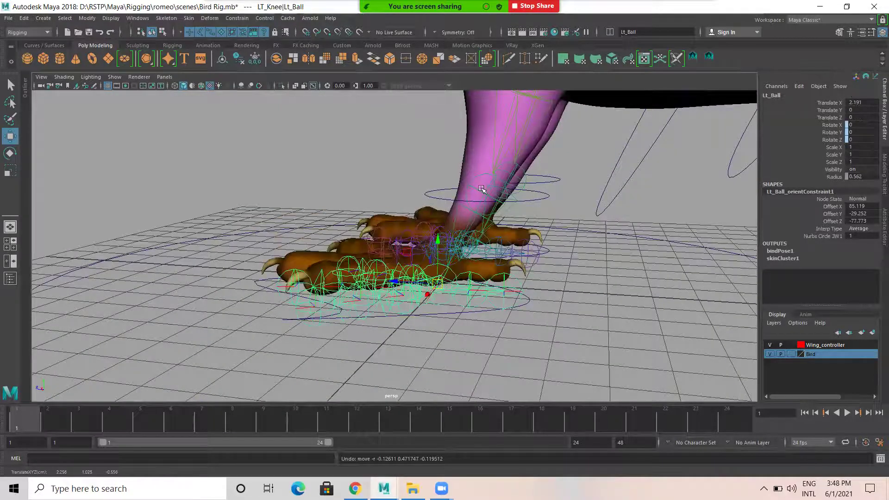
Try moving the LT_Knee joint to test the left lower leg, and undo the moves.
key("ctrl+z")
key("ctrl+z")
key("ctrl+z")
key("ctrl+z")
key("ctrl+z")
key("ctrl+z")
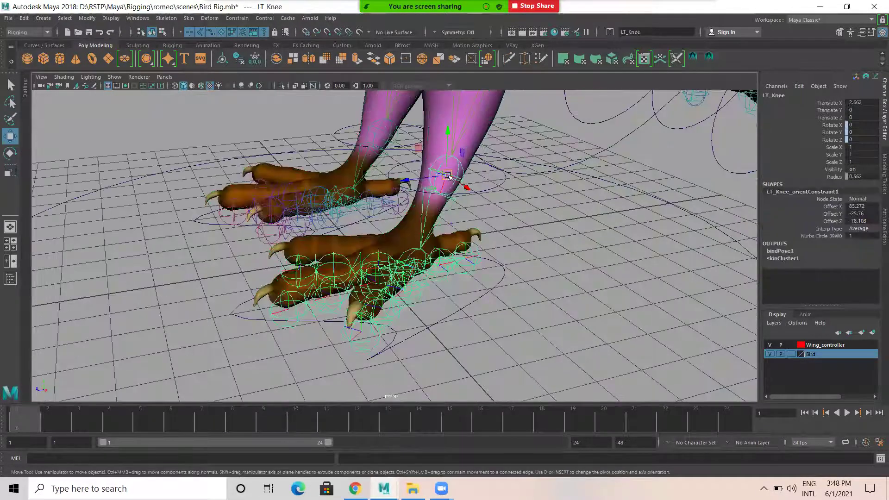
key("ctrl+z")
key("ctrl+z")
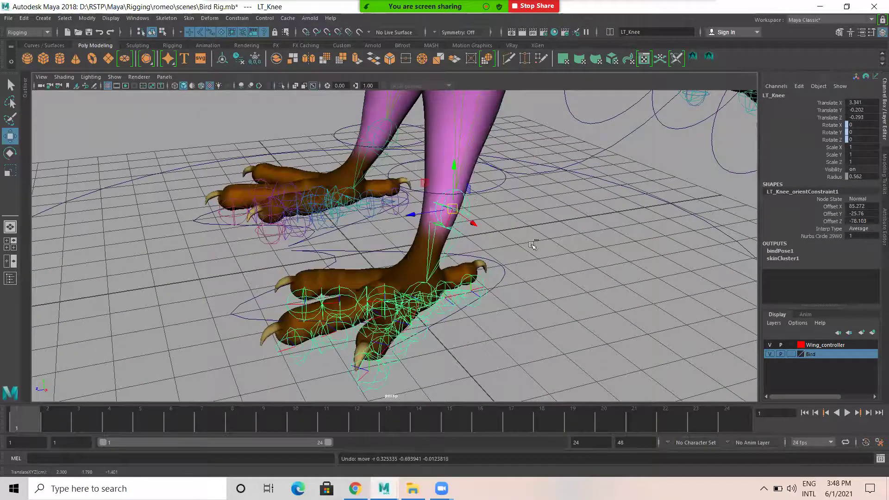
key("ctrl+z")
key("ctrl+z")
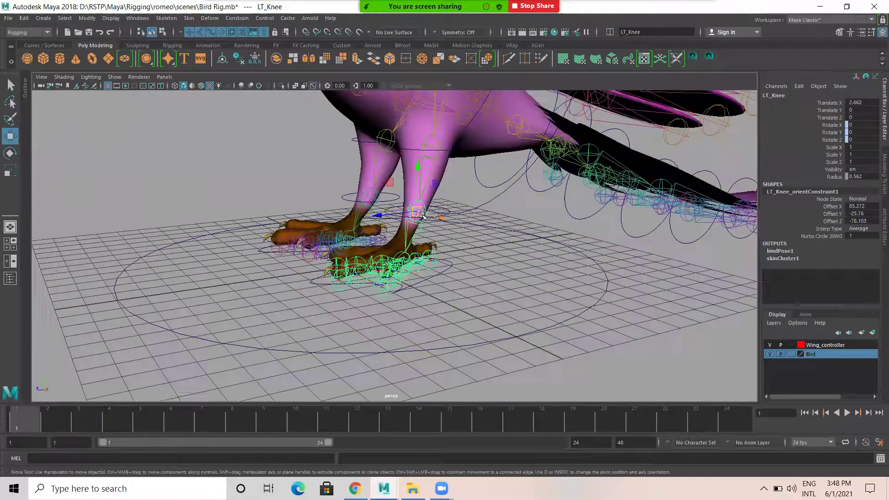
left_click_drag(418, 187, 421, 242)
key("ctrl+z")
Try rotating the left toe joint LT_Fing_C1, and undo the rotation.
mouse_move(378, 291)
left_mouse_down("alt")
mouse_move(437, 299)
mouse_move(509, 294)
mouse_move(475, 322)
mouse_move(372, 299)
left_mouse_up("alt")
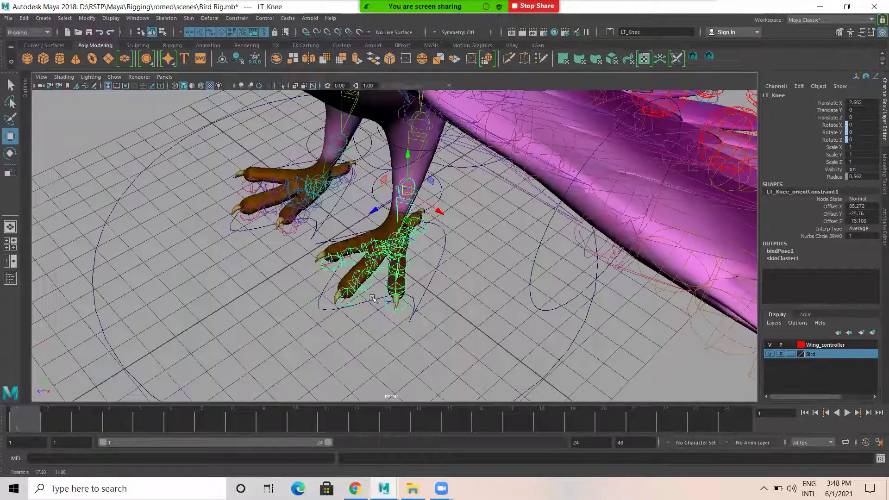
left_click_drag(484, 284, 521, 263, "alt")
left_click_drag(474, 300, 337, 207, "alt")
left_click(345, 246)
key("e")
key("ctrl+z")
scroll(486, 301, "down", 5)
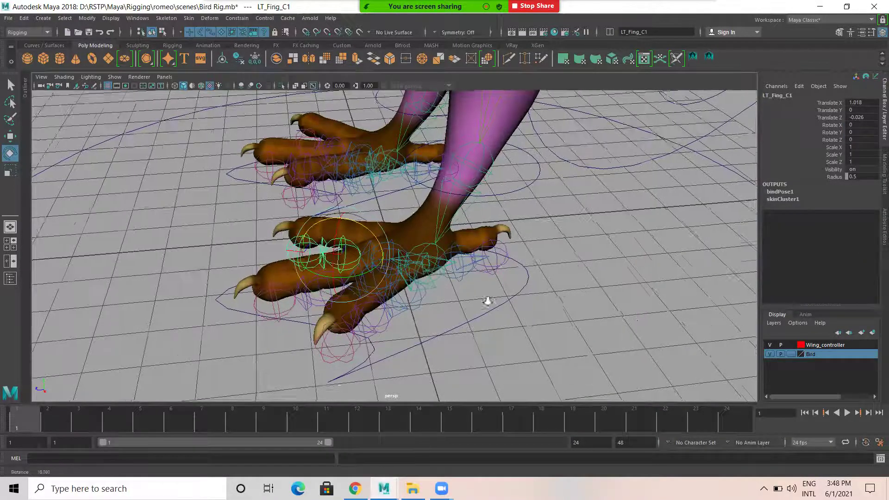
Select both foot controls together and examine the feet from the side.
left_click_drag(470, 274, 378, 286, "alt")
scroll(466, 297, "up", 2)
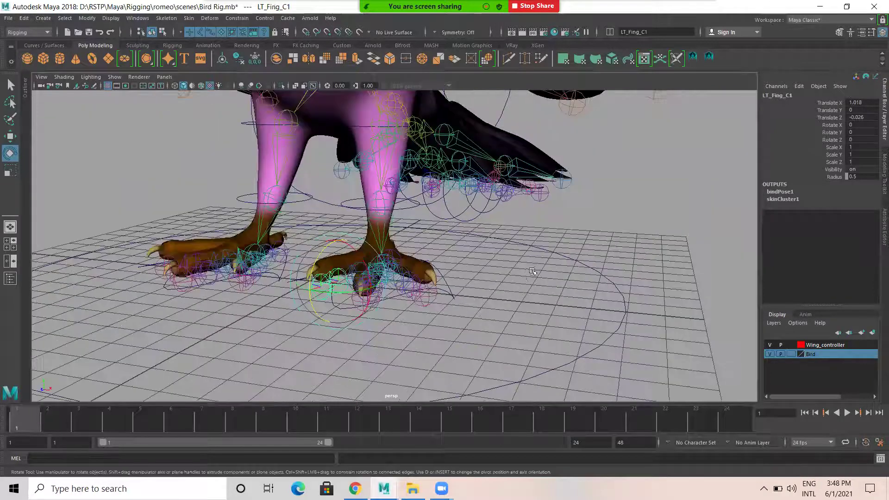
key("w")
left_click_drag(348, 259, 437, 319, "alt")
left_click(447, 317)
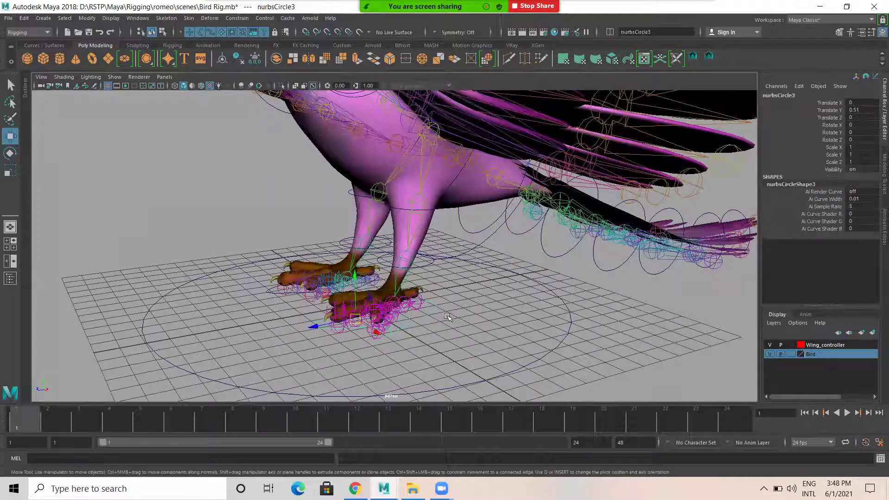
left_click_drag(269, 291, 335, 272)
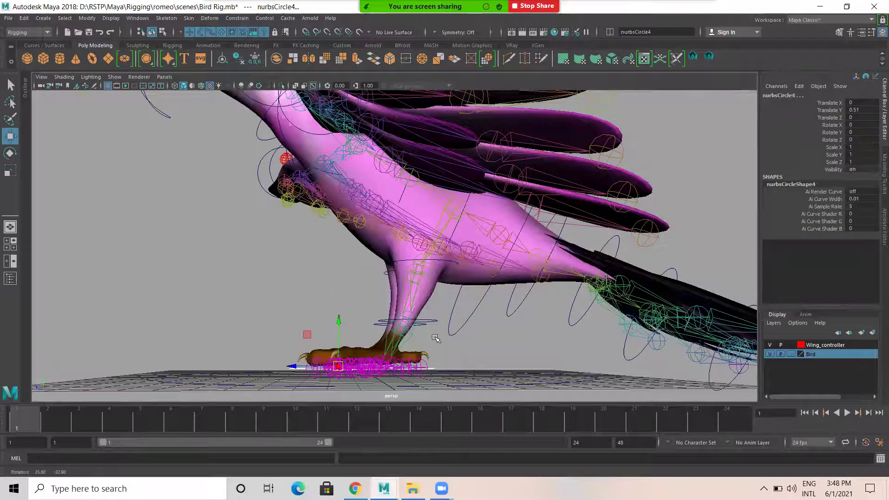
left_click(436, 339)
Rotate the left upper-leg control nurbsCircle42 to test whether the leg and foot follow, and undo the rotation.
left_click_drag(419, 188, 472, 220, "alt")
scroll(421, 197, "down", 5)
scroll(343, 315, "up", 5)
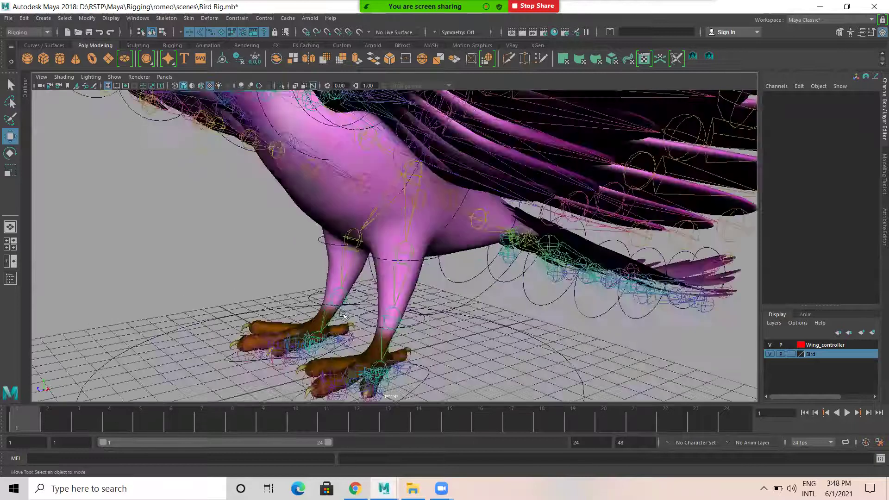
left_click(379, 262)
key("e")
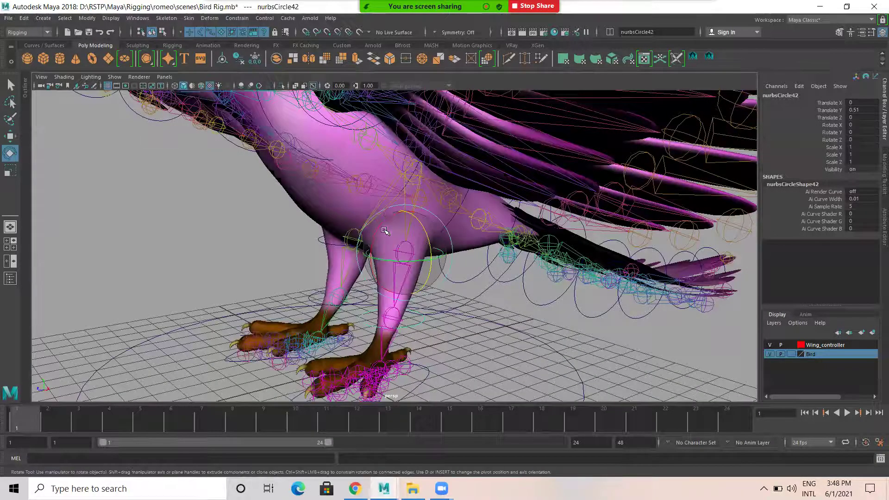
left_click_drag(387, 228, 383, 282)
key("ctrl+z")
key("ctrl+z")
Parent the left and right foot controls to the lower-leg controls nurbsCircle39 and nurbsCircle40 respectively.
left_click_drag(415, 321, 481, 334, "alt")
scroll(442, 319, "up", 3)
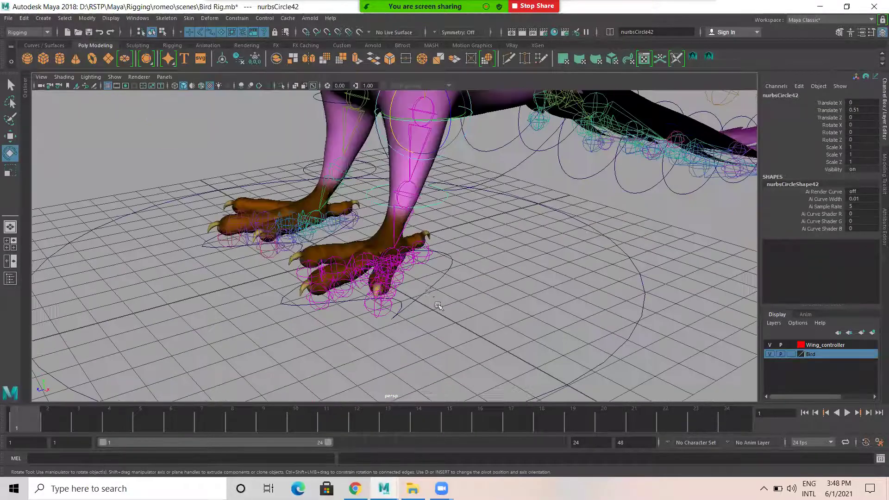
left_click(447, 199)
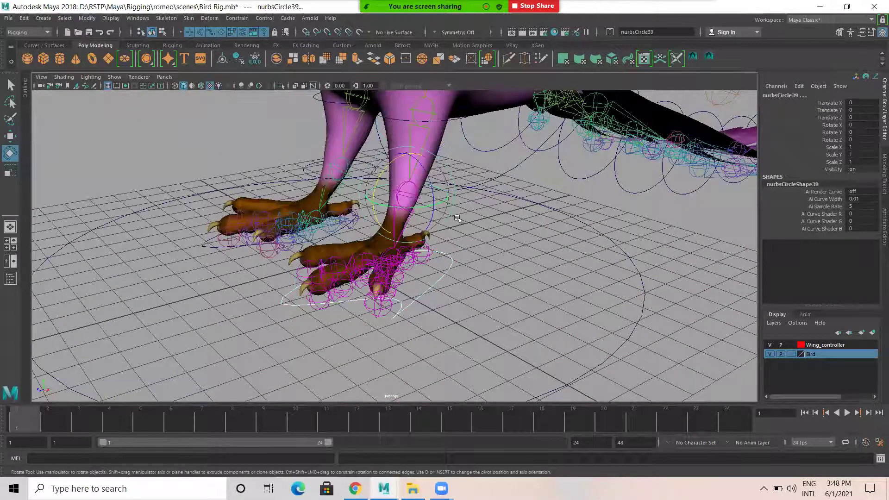
left_click_drag(185, 271, 181, 352, "alt")
left_click(179, 351)
key("ctrl+z")
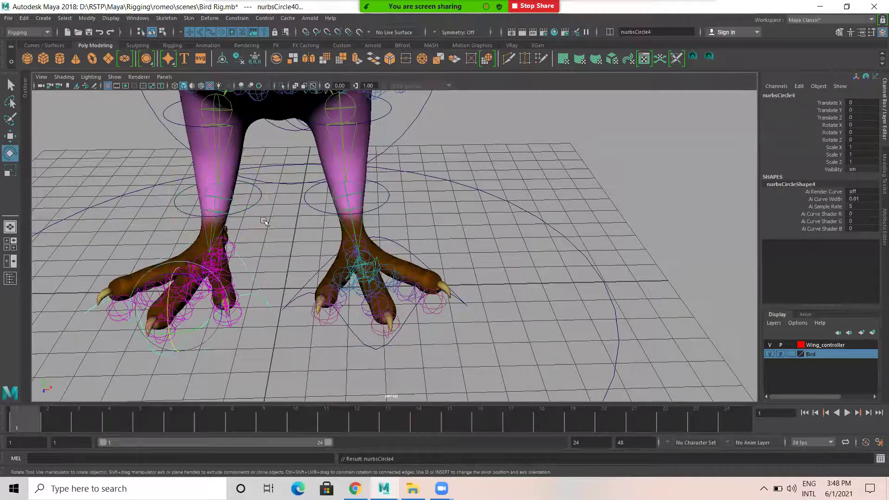
Rotate the left lower-leg control to test whether the foot follows, and undo the rotation.
left_click(346, 197)
left_click_drag(347, 196, 426, 287)
key("ctrl+z")
key("ctrl+z")
Select COG_Ctrl and Global_Ctrl in turn and examine from several angles which parts of the bird each one drives.
left_click_drag(488, 176, 532, 113, "alt")
left_click(550, 118)
left_click_drag(430, 254, 439, 261, "alt")
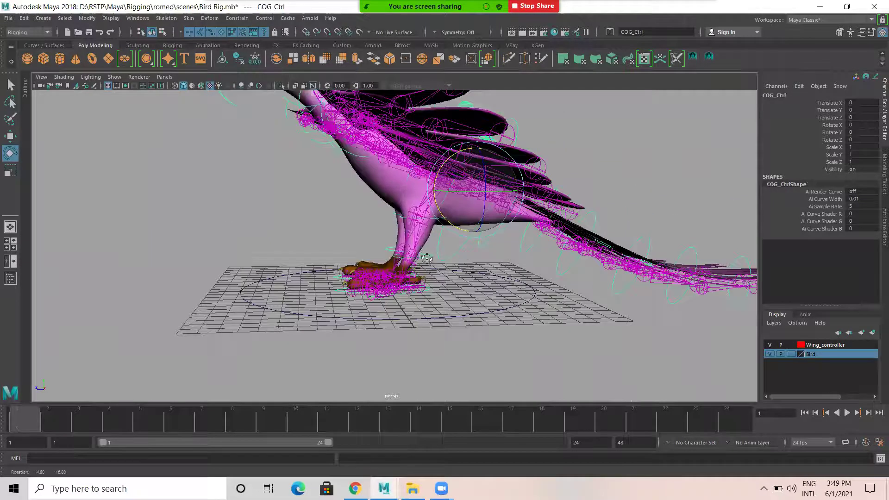
left_click_drag(482, 327, 491, 372, "alt")
left_click(488, 331)
left_click_drag(440, 303, 445, 264, "alt")
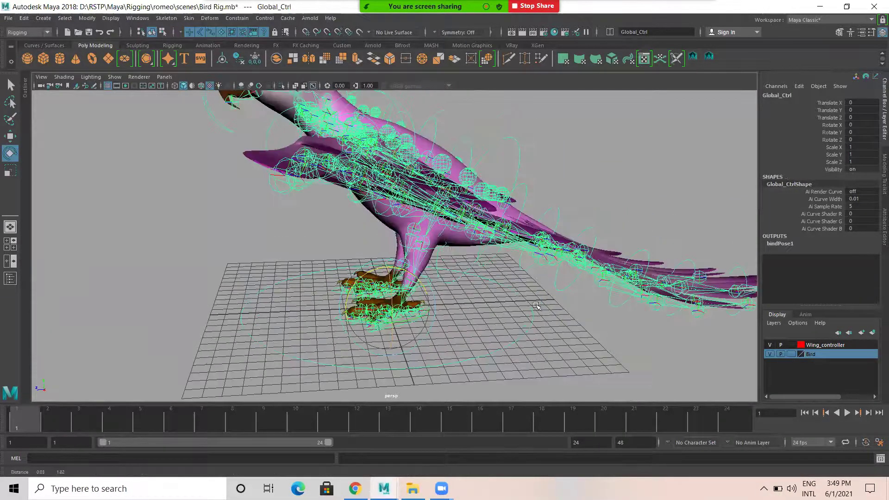
right_click_drag(444, 264, 450, 228, "alt")
right_click_drag(431, 261, 487, 311, "alt")
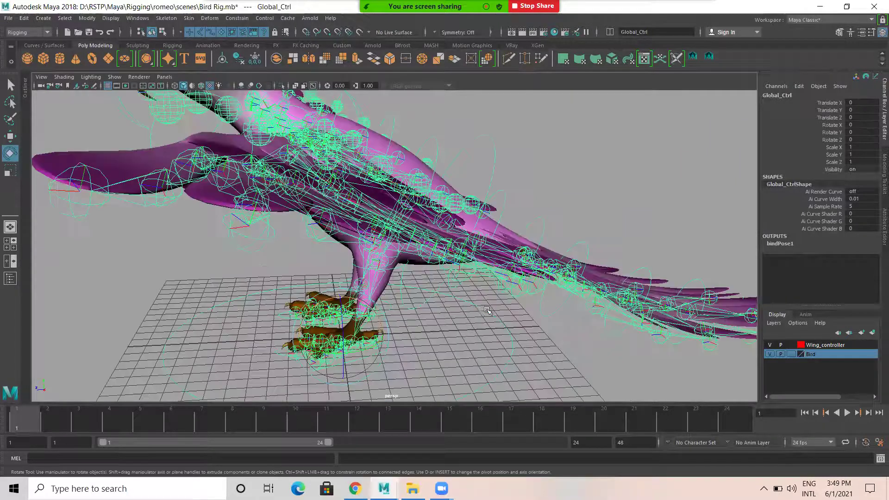
key("w")
left_click_drag(351, 344, 341, 336, "alt")
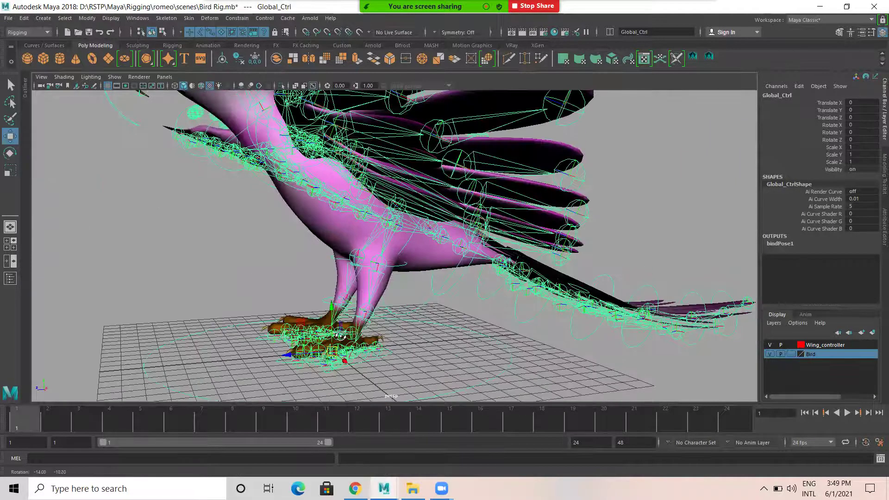
left_click_drag(456, 272, 489, 277, "alt")
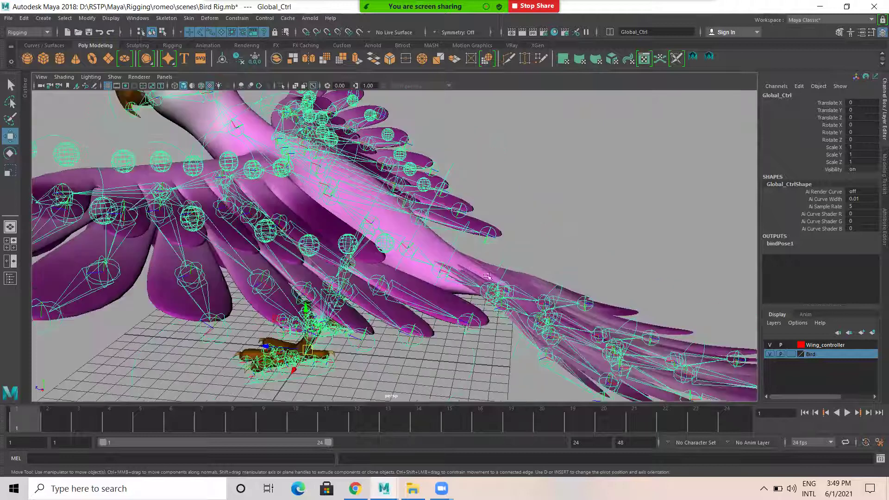
left_click_drag(437, 235, 477, 226, "alt")
left_click_drag(376, 215, 459, 67, "alt")
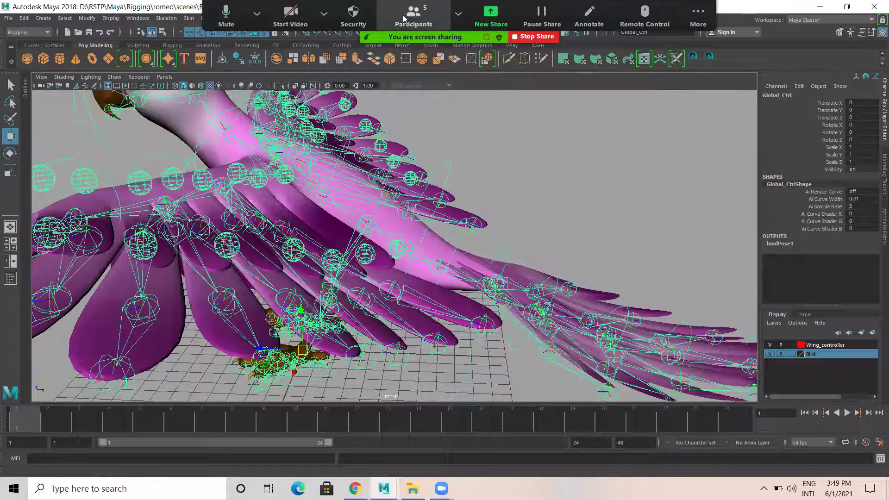
left_click(423, 9)
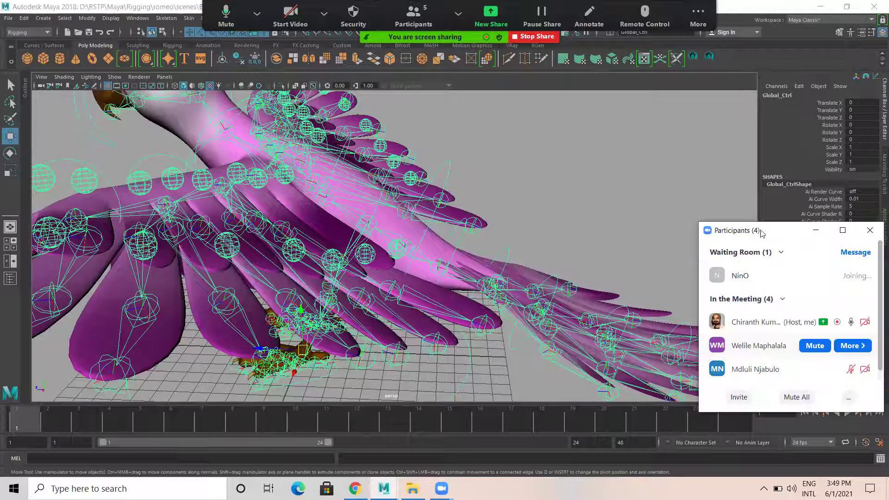
left_click_drag(774, 231, 781, 120)
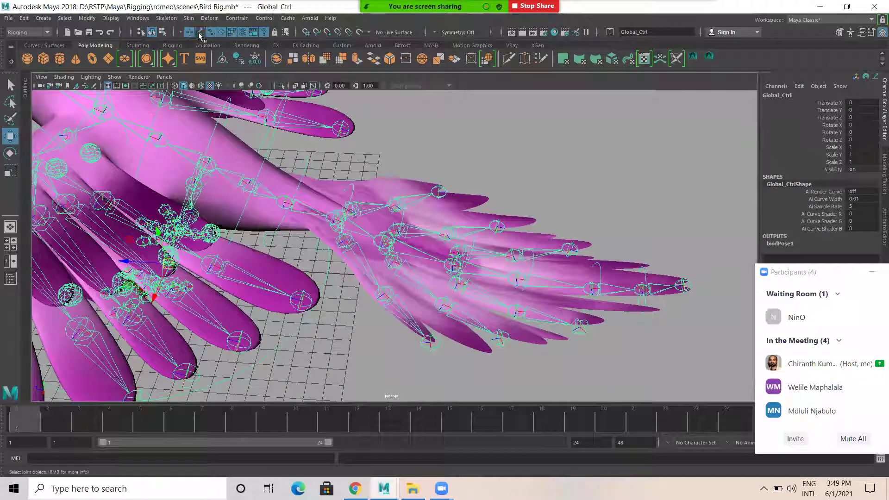
Hide the joints in the perspective viewport so only the bird mesh and control curves are displayed.
left_click(114, 77)
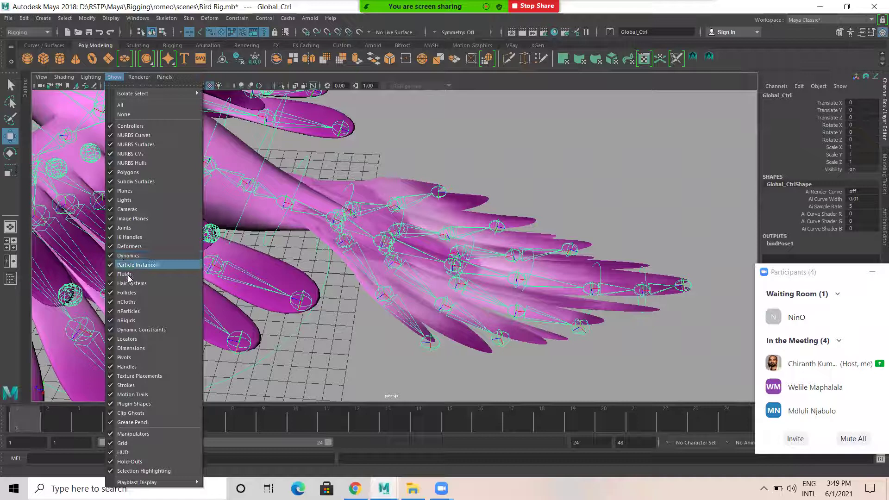
left_click(124, 227)
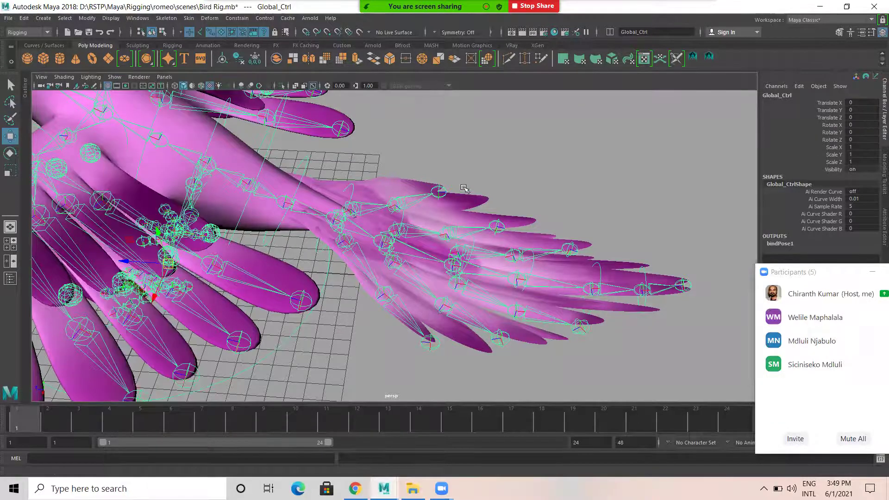
mouse_move(278, 208)
left_mouse_down("alt")
mouse_move(220, 192)
mouse_move(287, 199)
left_mouse_up("alt")
scroll(536, 199, "up", 5)
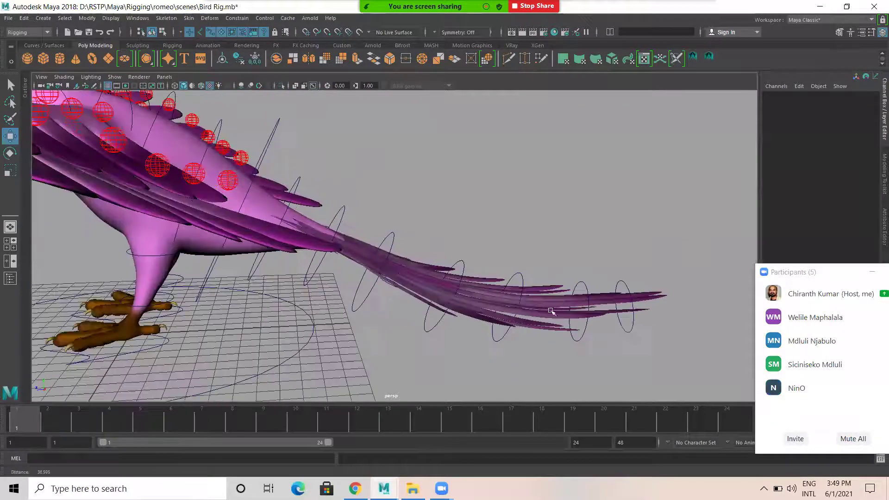
Reset the Rotate X value of the tail-tip control Tail_Ctrl to 0.
left_click(535, 211)
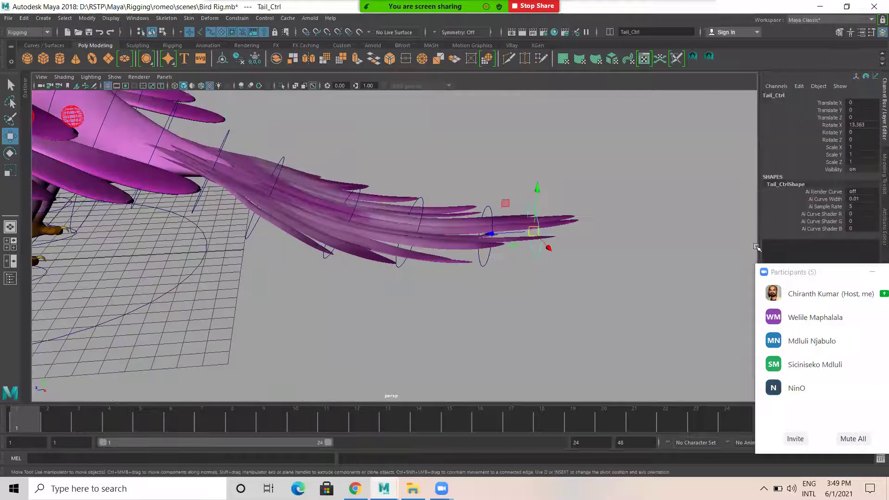
double_click(862, 125)
type("0")
key("Return")
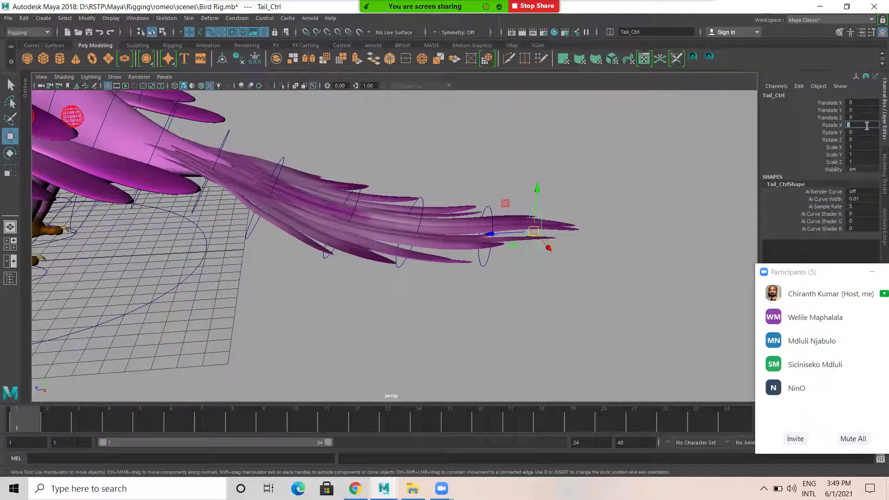
Move Tail_Ctrl1 upward to test how translation affects the tail, and undo the move.
left_click(485, 209)
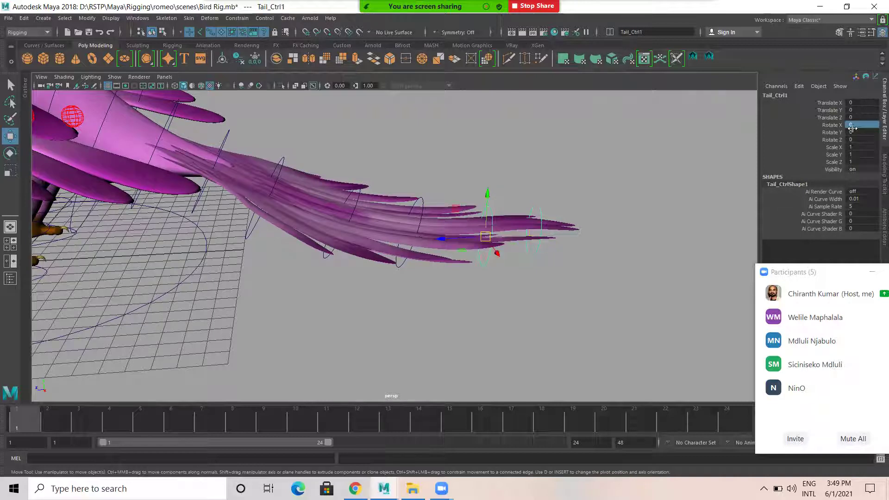
left_click_drag(822, 104, 858, 118)
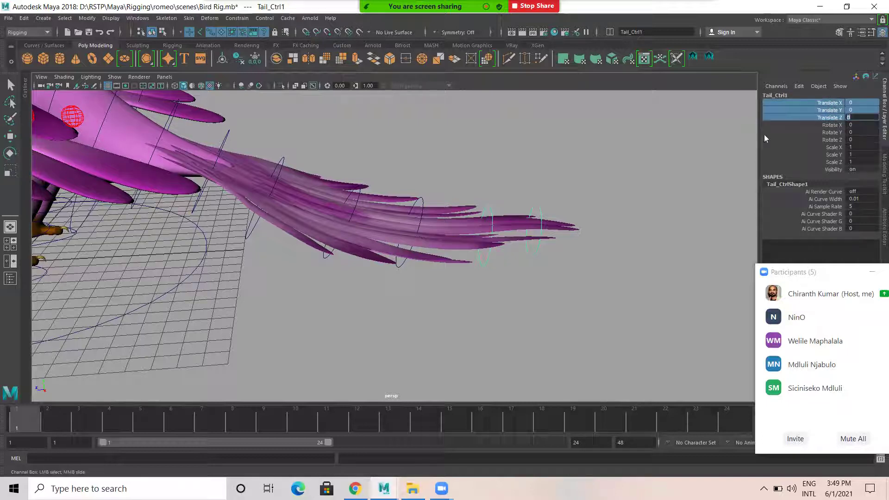
left_click(822, 104)
left_click_drag(484, 193, 512, 114)
key("ctrl+z")
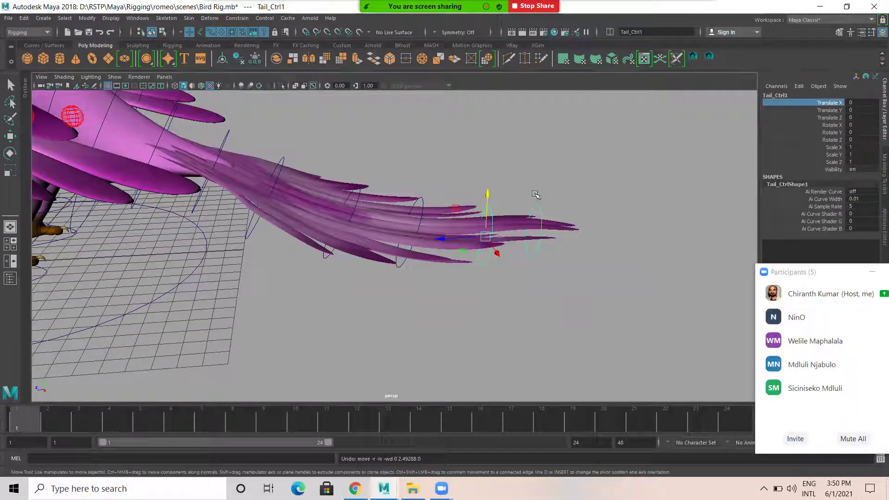
Lock and hide the Translate X, Y and Z channels of the tail-tip control Tail_Ctrl.
left_click(551, 206)
key("q")
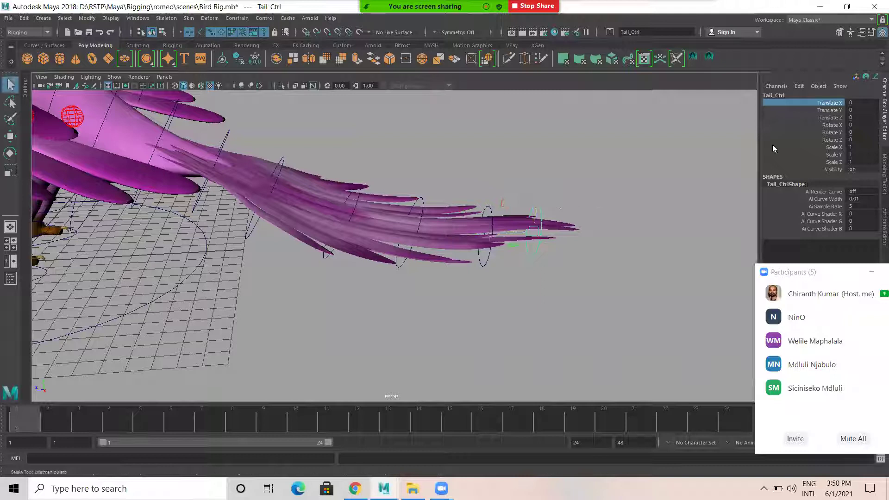
left_click_drag(816, 103, 861, 118)
left_click(863, 117)
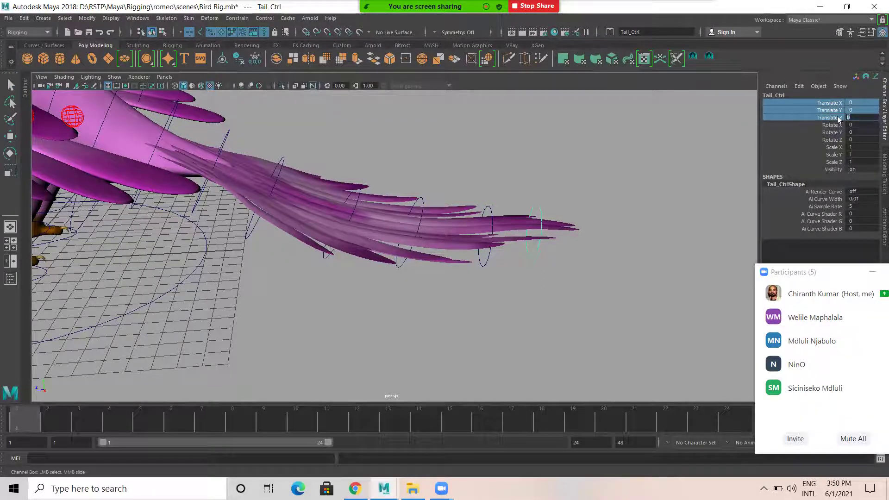
right_click(833, 113)
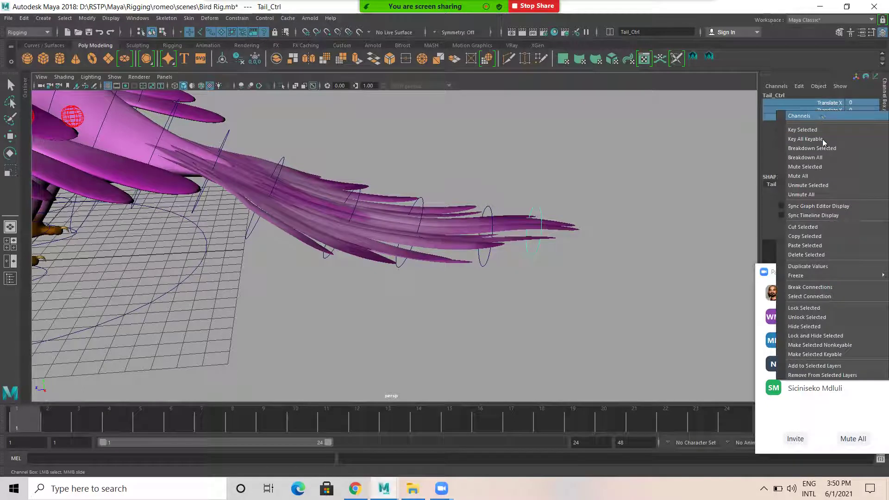
left_click(801, 336)
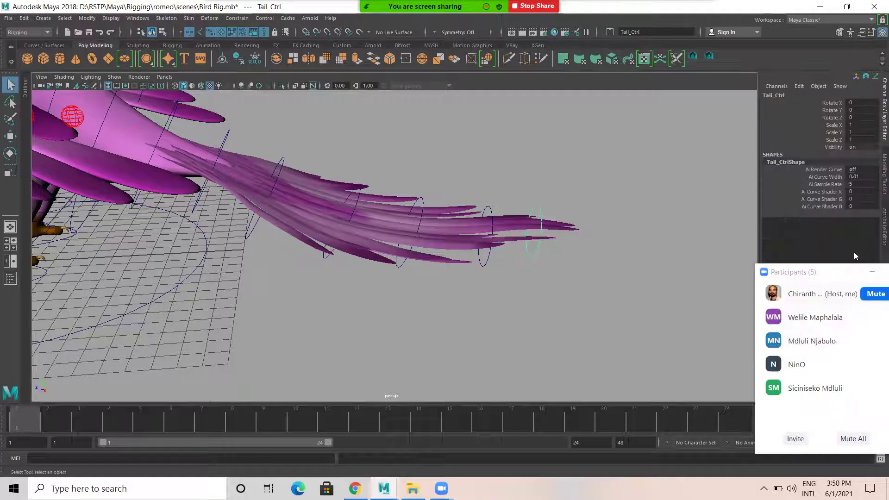
Scale Tail_Ctrl in X and in Y to test the effect on the tail, undoing each change.
left_click(606, 159)
left_click_drag(530, 203, 550, 210)
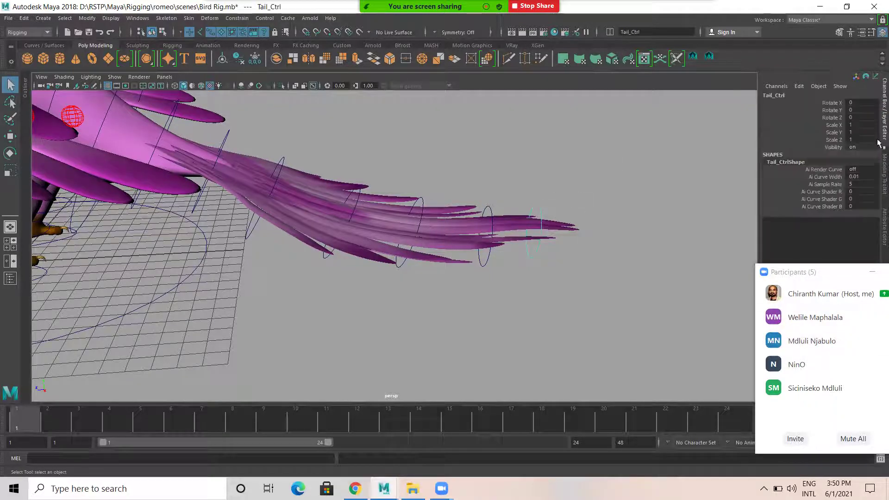
left_click(833, 125)
middle_click_drag(631, 133, 716, 173)
key("ctrl+z")
left_click(833, 132)
middle_click_drag(532, 230, 536, 195)
key("ctrl+z")
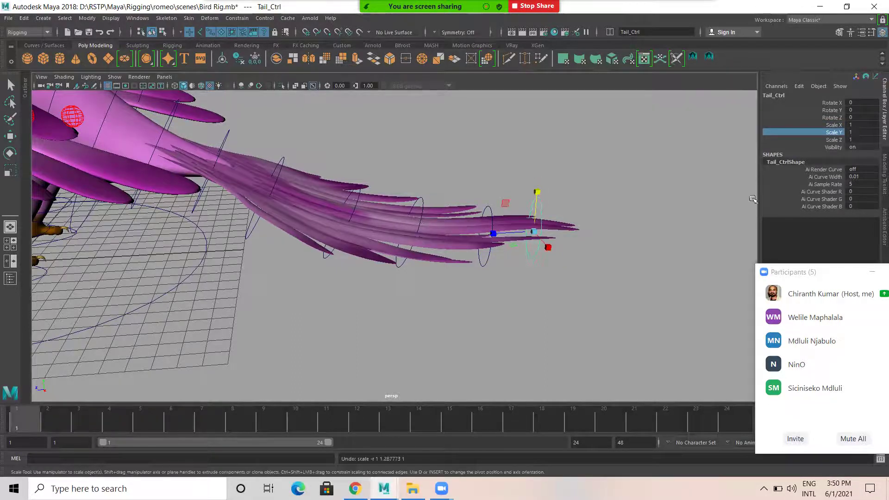
key("q")
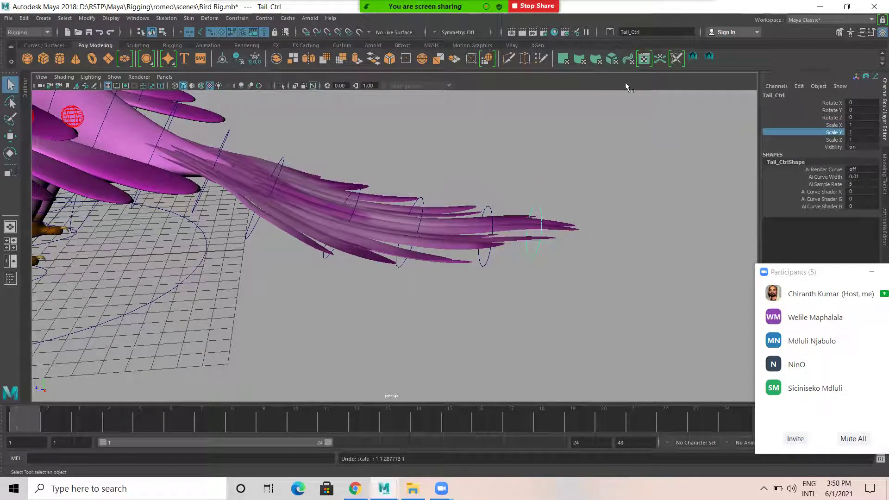
Hide the Scale X, Y and Z channels of Tail_Ctrl and reselect the control to check its remaining channels.
left_click(831, 125)
left_click_drag(841, 132, 858, 139)
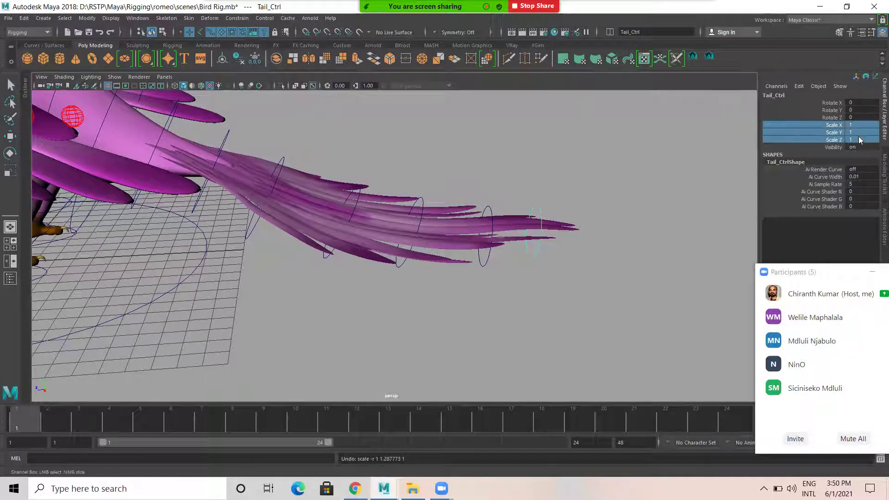
right_click(833, 135)
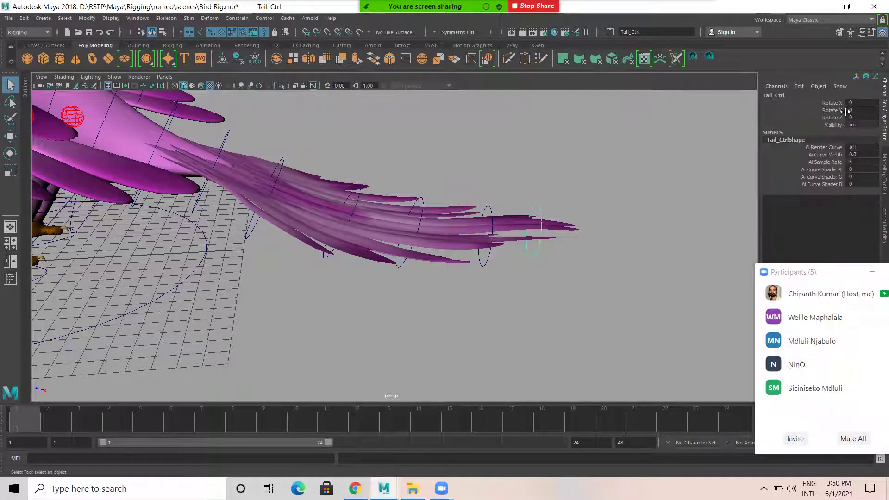
left_click(705, 123)
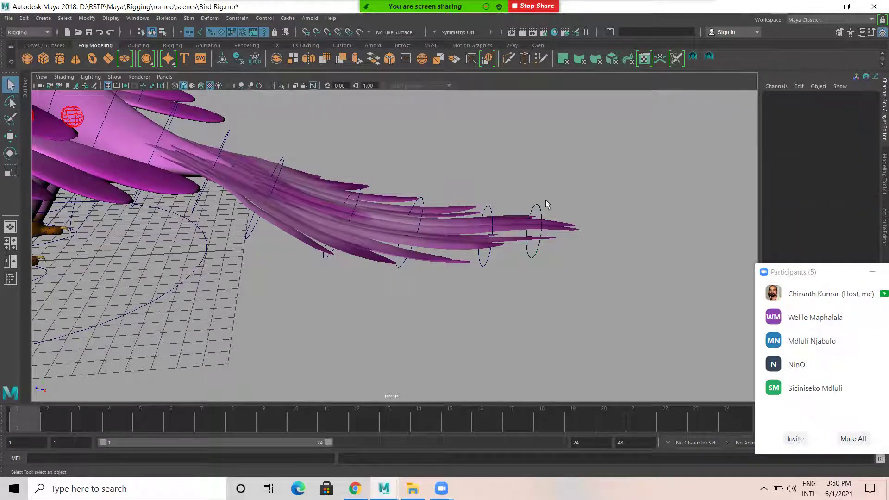
left_click(541, 211)
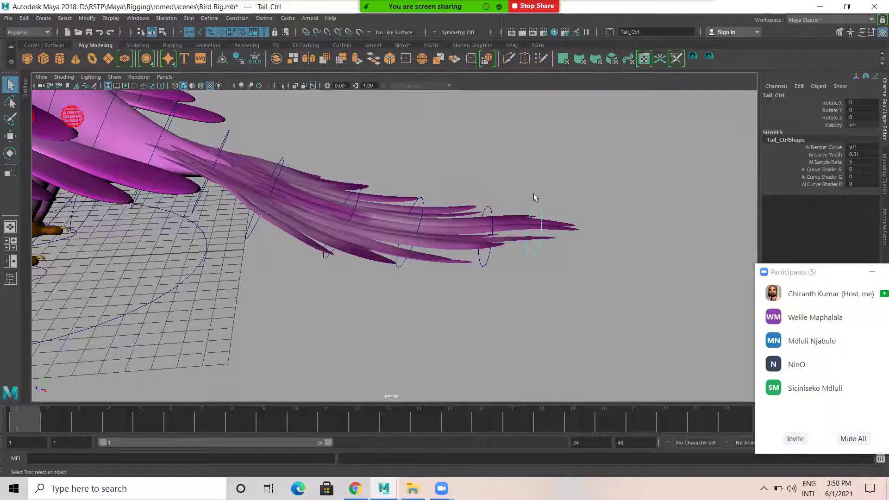
Move the body control COG_Ctrl to test how the bird follows, and undo the move.
scroll(530, 223, "down", 5)
left_click_drag(496, 224, 456, 263, "alt")
scroll(355, 192, "up", 3)
left_click_drag(355, 191, 406, 218)
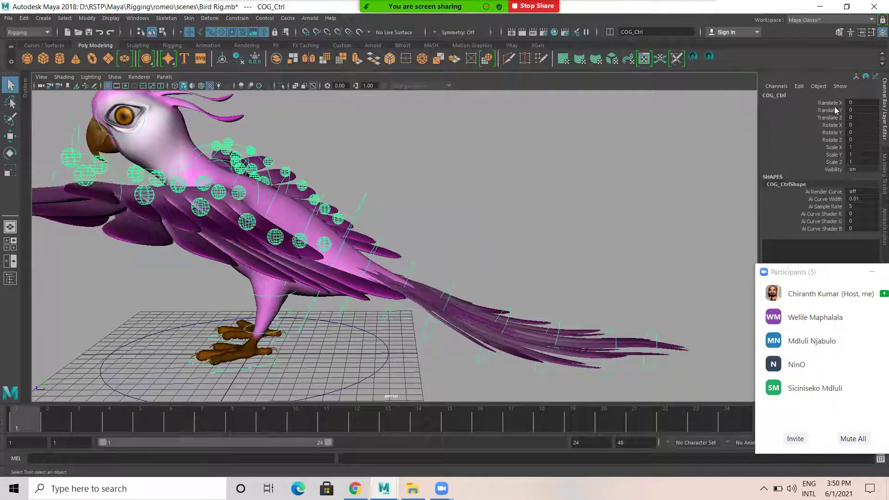
key("w")
left_click_drag(333, 265, 435, 230)
key("ctrl+z")
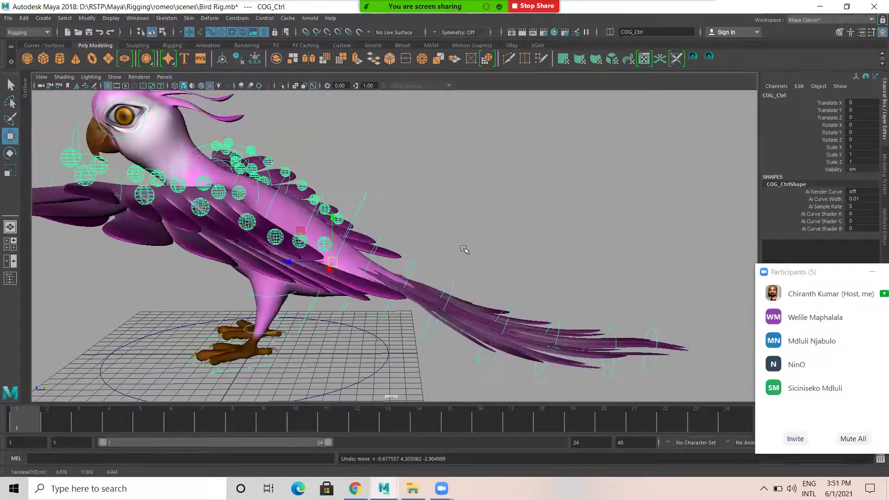
Move Global_Ctrl to test whether the whole bird follows, and undo back to the COG_Ctrl selection.
left_click(399, 333)
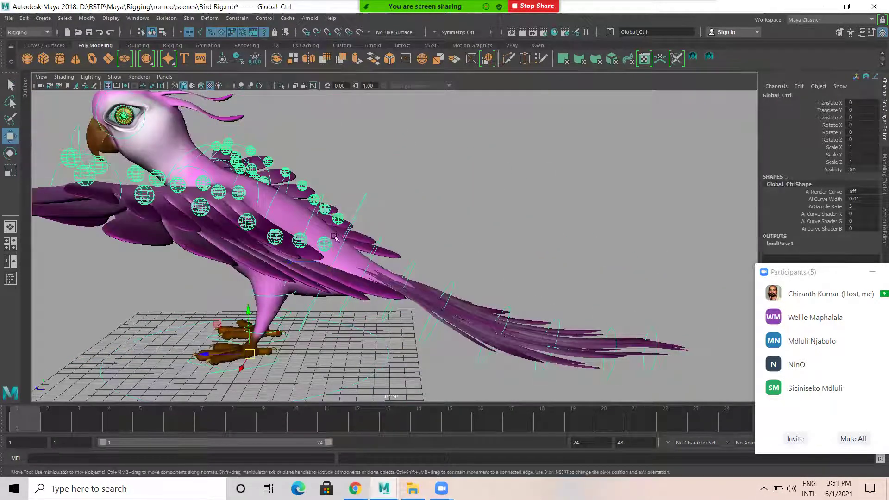
left_click_drag(249, 354, 422, 319)
left_click_drag(135, 306, 380, 341)
key("ctrl+z")
key("ctrl+z")
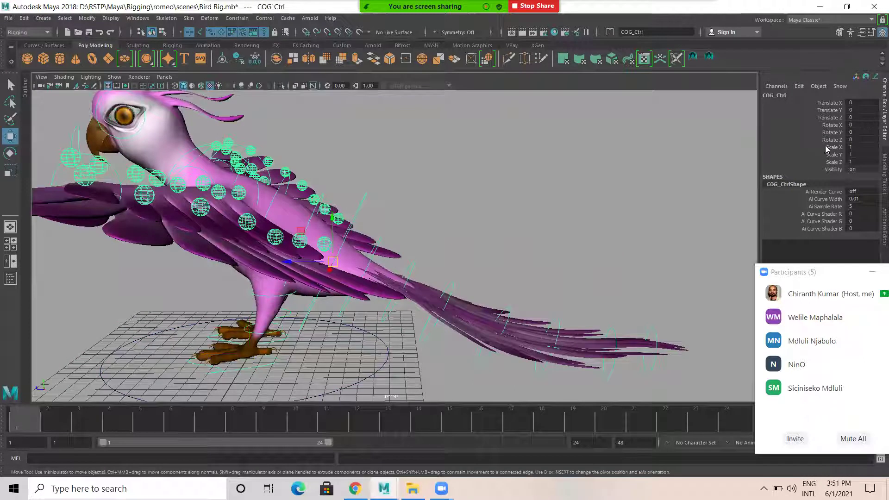
Try hiding the Scale X, Y and Z channels of COG_Ctrl without locking them, and undo it.
left_click_drag(825, 147, 865, 158)
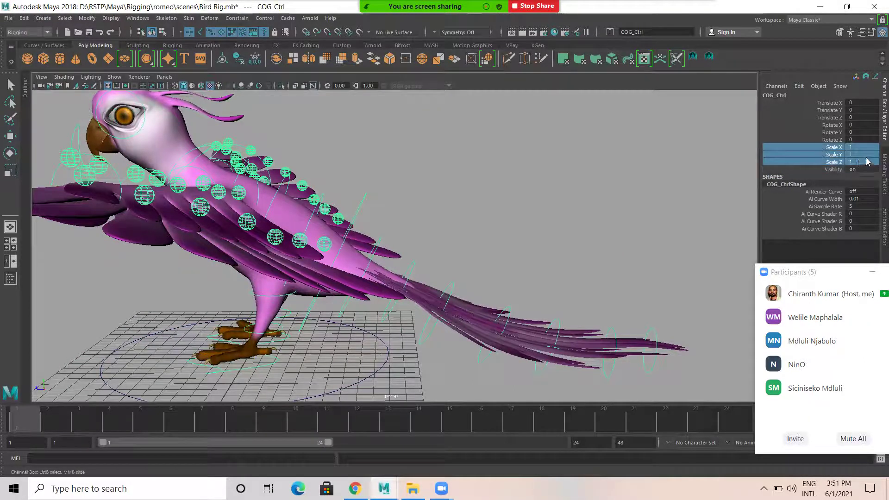
right_click(861, 154)
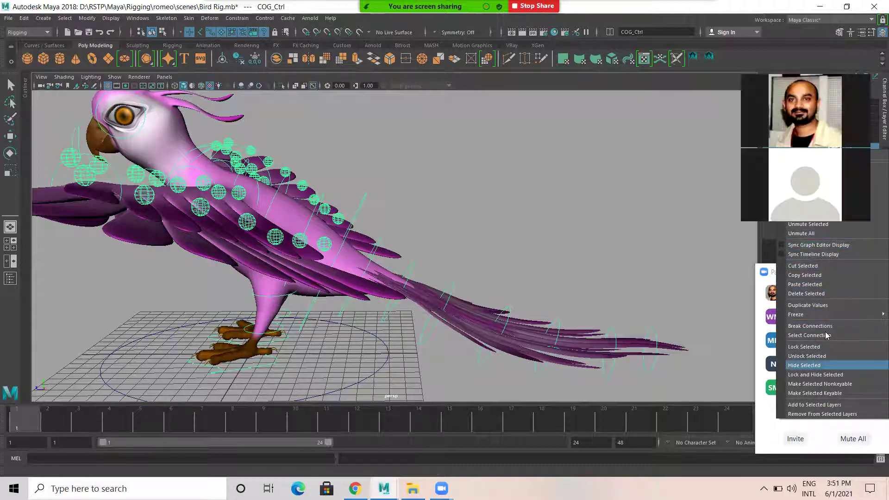
left_click(804, 365)
key("w")
left_click(880, 34)
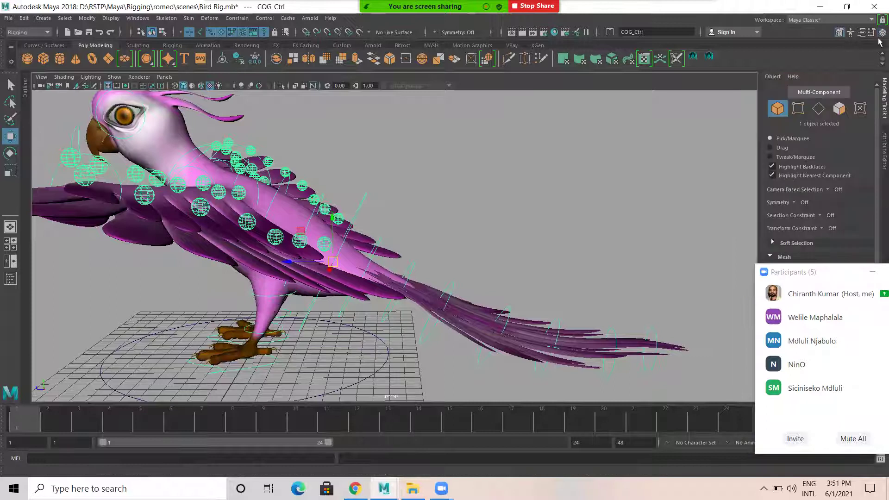
left_click(881, 34)
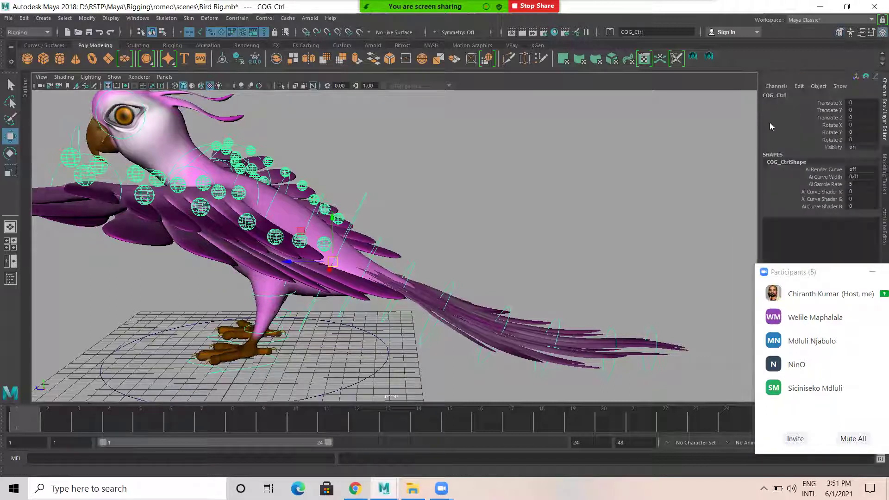
key("ctrl+z")
key("ctrl+z")
key("ctrl+z")
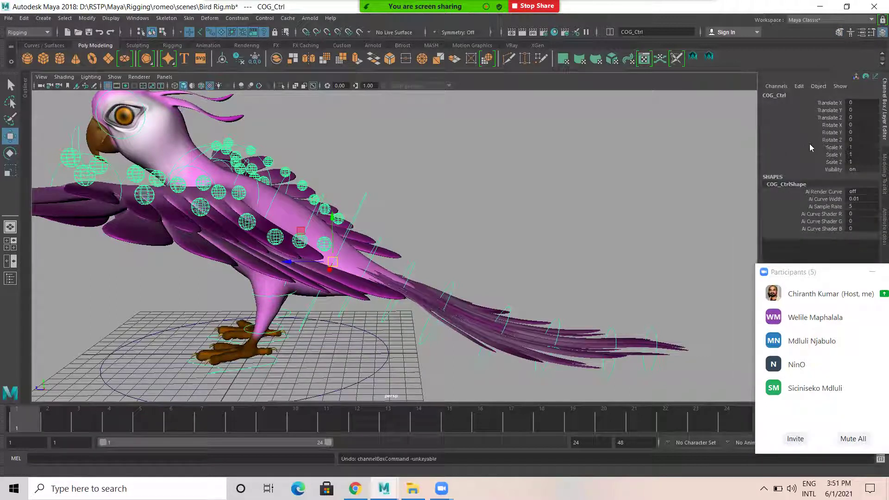
Lock and hide the Scale X, Y and Z channels of COG_Ctrl, and clear the selection.
left_click_drag(863, 169, 864, 160)
right_click(831, 156)
left_click(821, 381)
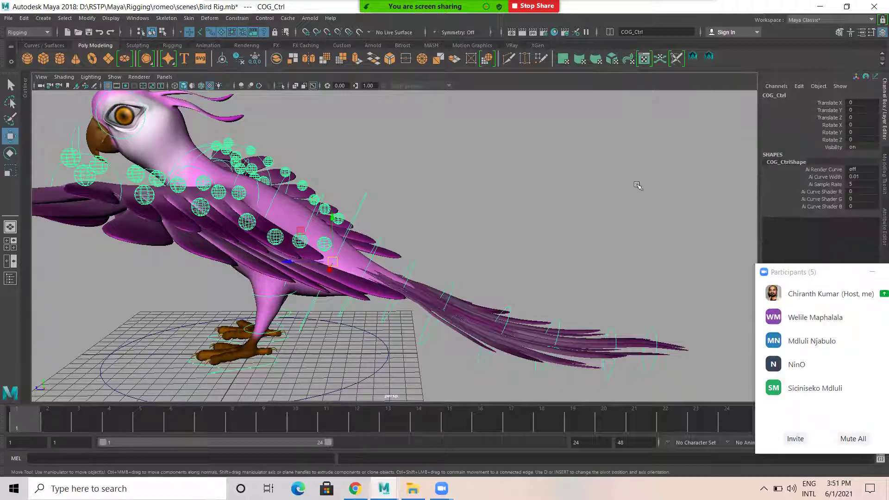
left_click(557, 126)
Select all the tail control curves together, from the tail tip to Tail_Ctrl6 at the tail base.
mouse_move(535, 271)
left_mouse_down("alt")
mouse_move(494, 240)
mouse_move(534, 264)
mouse_move(526, 271)
left_mouse_up("alt")
left_click(527, 270)
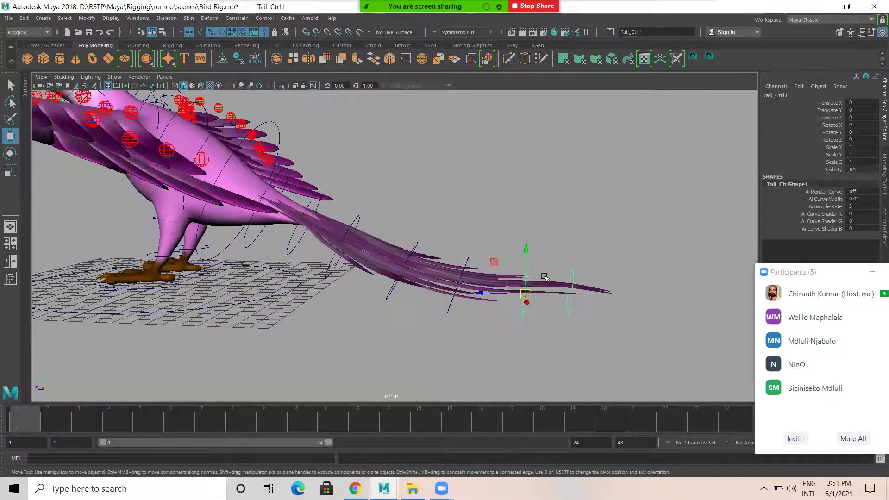
key("q")
left_click(465, 265, "shift")
left_click(416, 249, "shift")
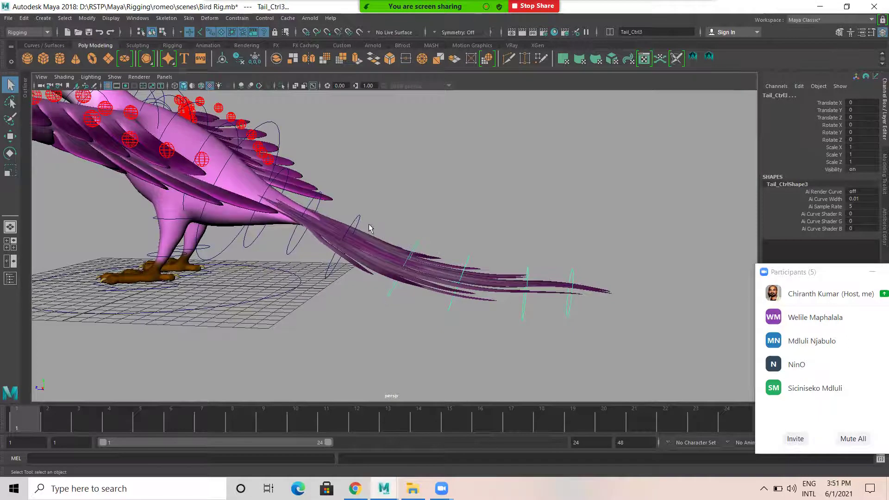
left_click(356, 222, "shift")
left_click(310, 209, "shift")
left_click_drag(313, 212, 458, 218, "alt")
scroll(558, 225, "up", 3)
left_click(560, 218, "shift")
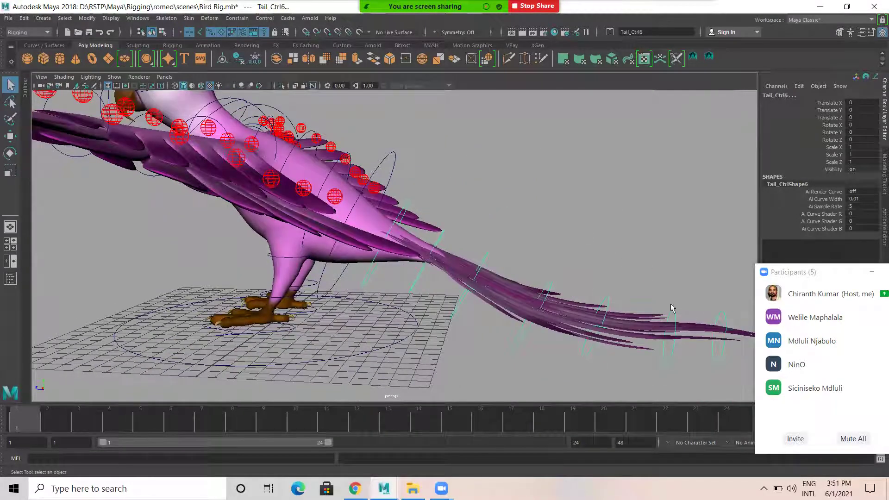
Lock and hide the Translate and Scale X, Y and Z channels of the selected tail controls.
left_click_drag(817, 102, 833, 117)
right_click(834, 111)
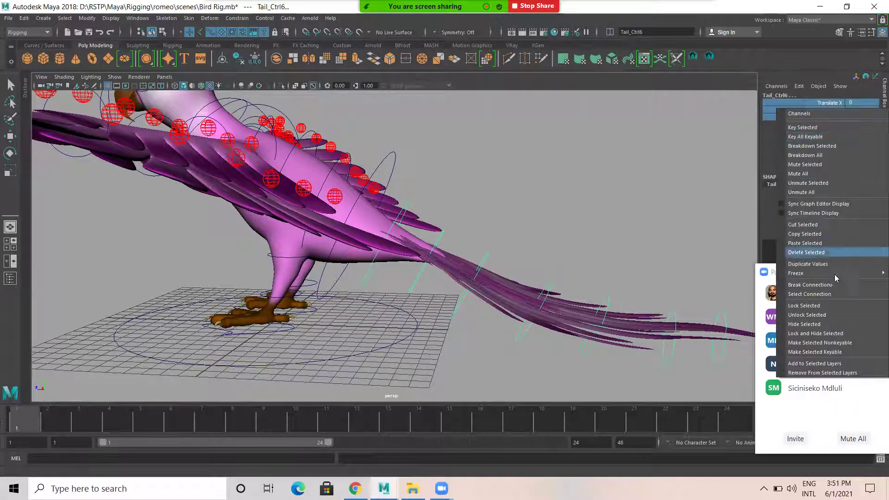
left_click(833, 328)
left_click_drag(824, 123, 822, 140)
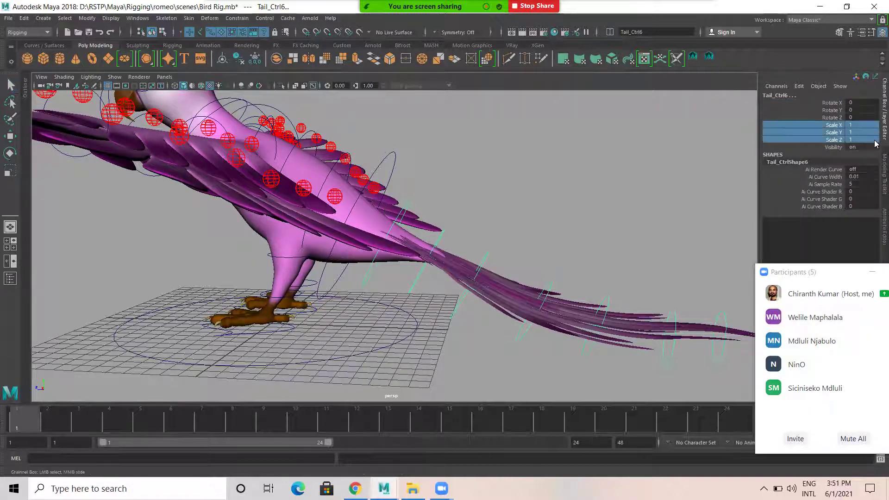
right_click(817, 139)
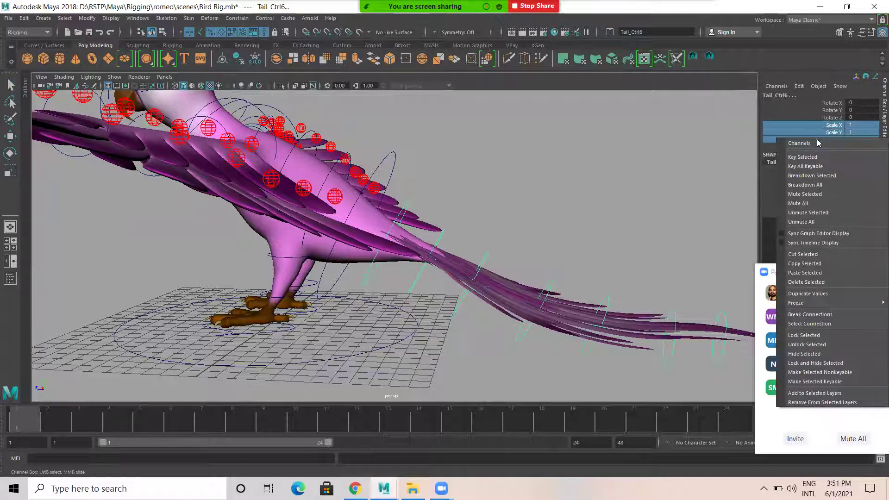
left_click(813, 363)
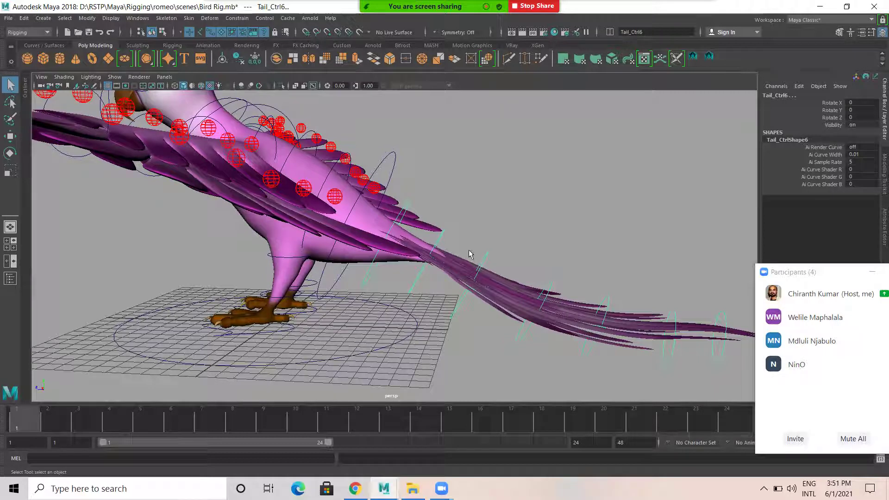
Select the spine, neck, head and jaw control curves together, starting with the spine and ending with Jaw_Ctrl.
left_click(498, 258)
left_click_drag(390, 132, 437, 248, "alt")
left_click_drag(364, 132, 287, 93, "alt")
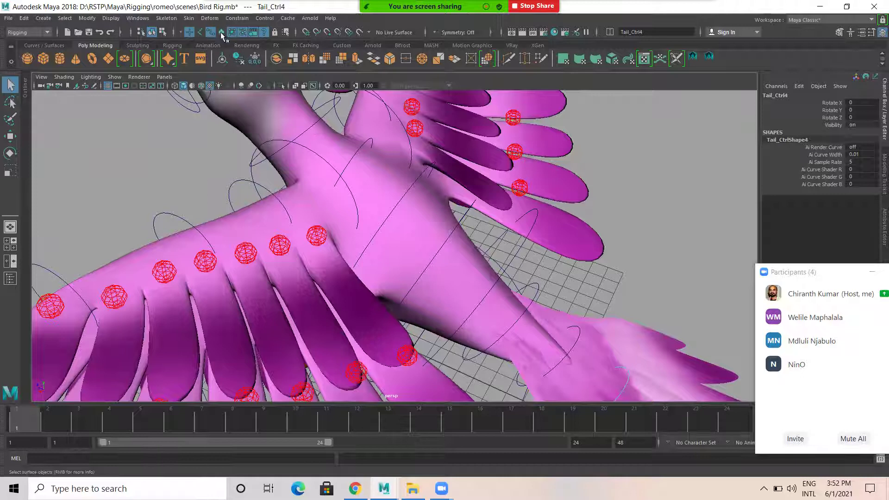
left_click_drag(465, 219, 508, 254, "alt")
left_click(458, 224)
left_click(508, 254)
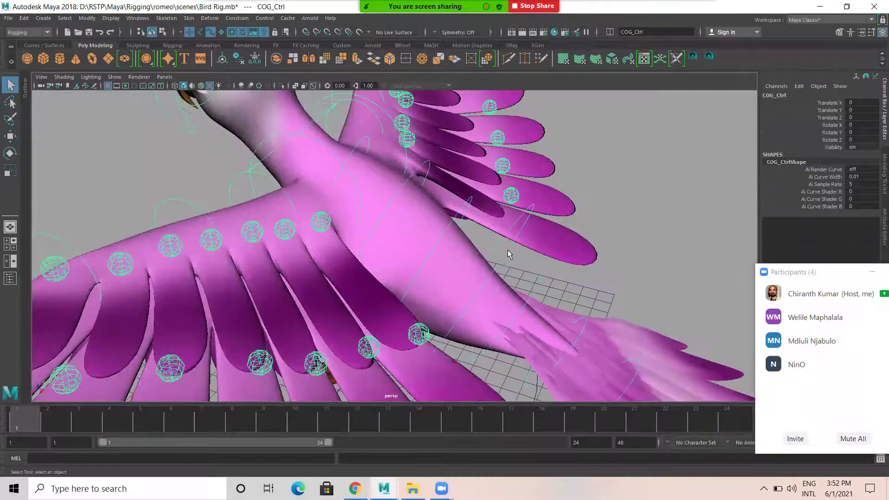
left_click(455, 216)
mouse_move(386, 210)
left_mouse_down("alt")
mouse_move(352, 213)
mouse_move(399, 182)
mouse_move(380, 199)
left_mouse_up("alt")
key("ctrl+d")
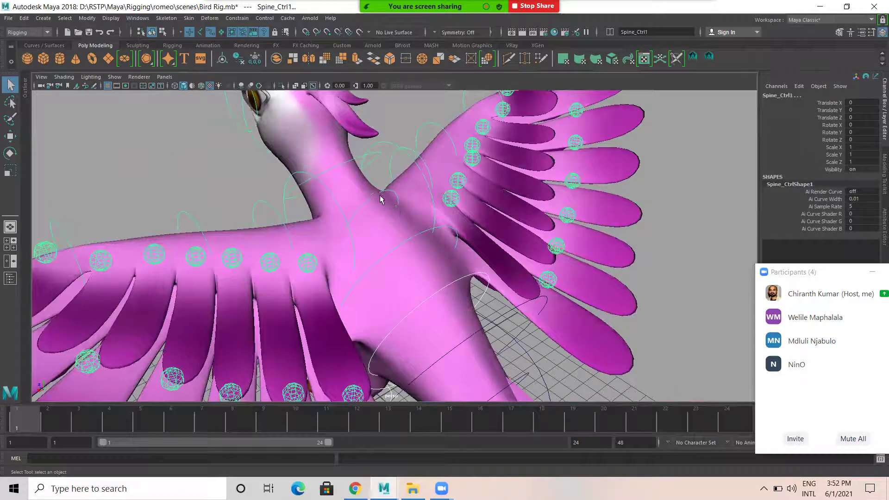
key("ctrl+d")
left_click(343, 165)
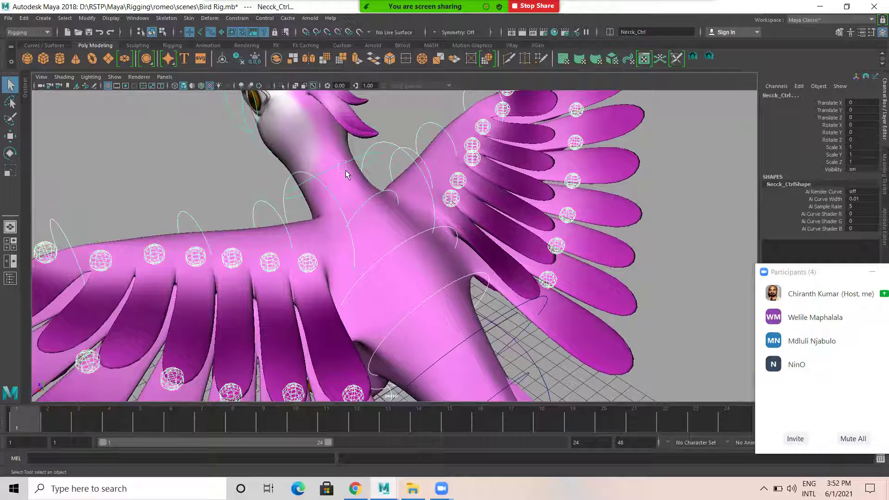
left_click_drag(345, 171, 360, 177, "alt")
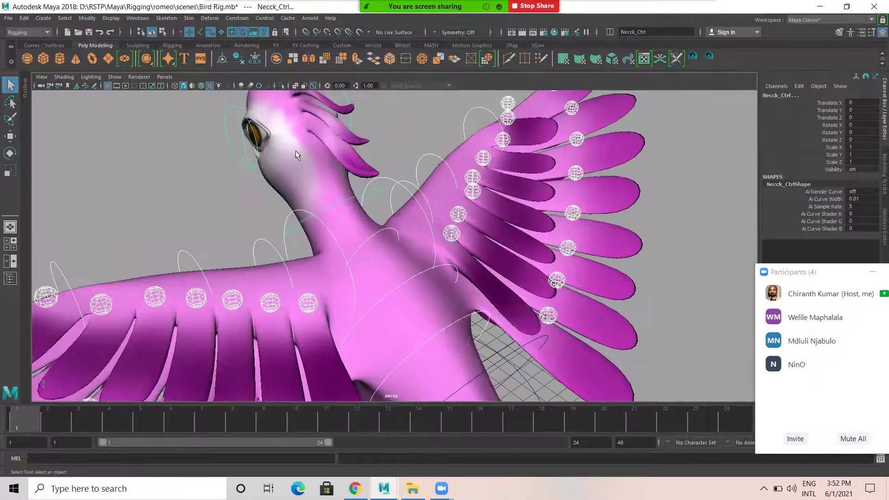
left_click_drag(258, 191, 243, 213, "alt")
left_click(223, 223)
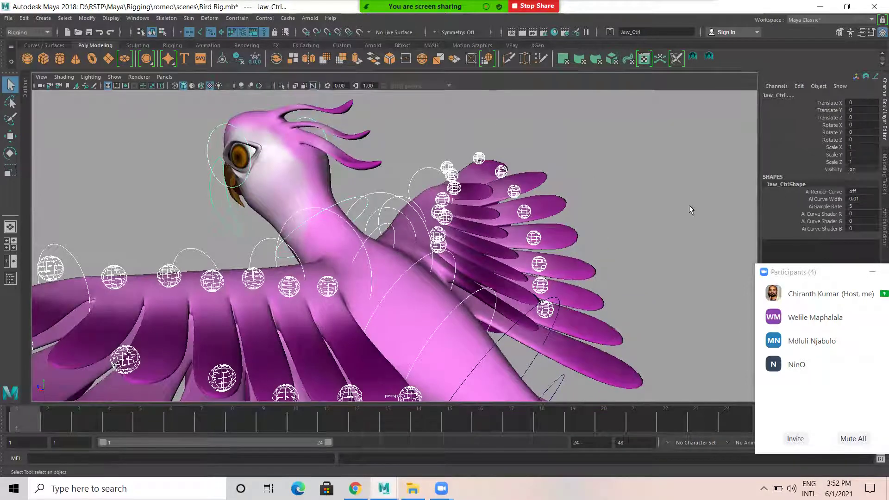
Lock and hide the Translate and Scale X, Y and Z channels of the selected spine, neck, head and jaw controls.
left_click_drag(813, 99, 856, 116)
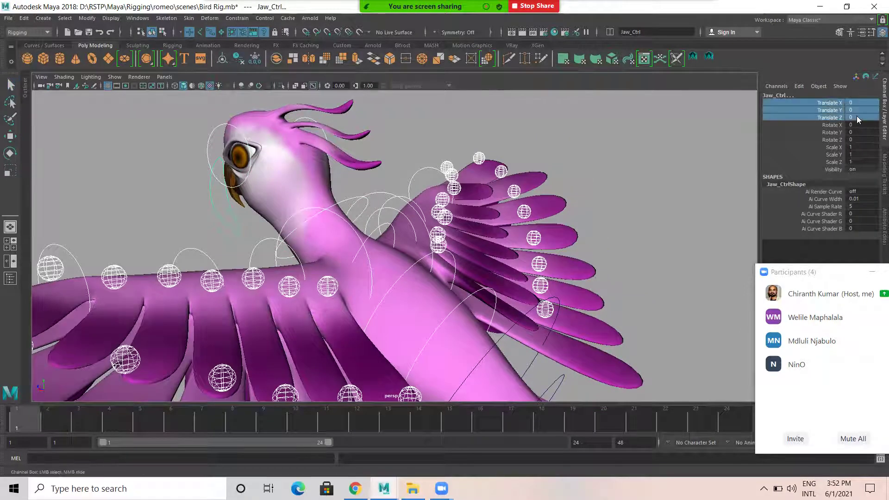
right_click(820, 109)
left_click(810, 334)
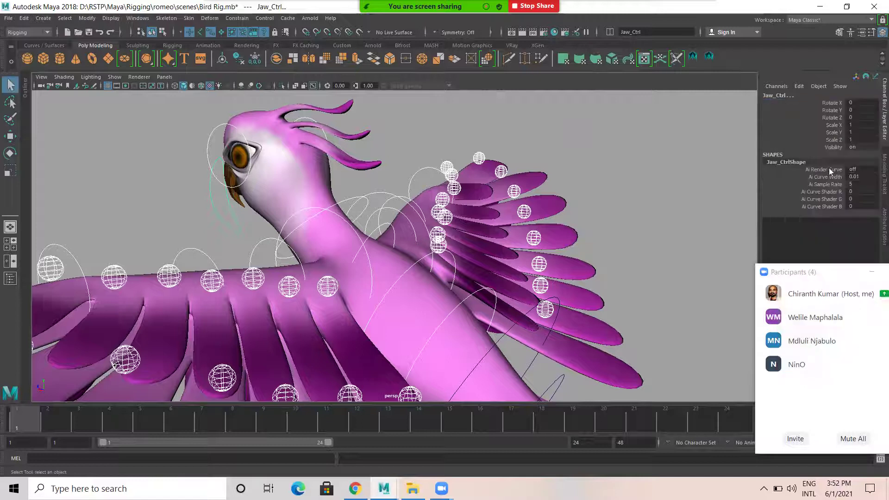
left_click_drag(825, 124, 817, 139)
right_click(815, 126)
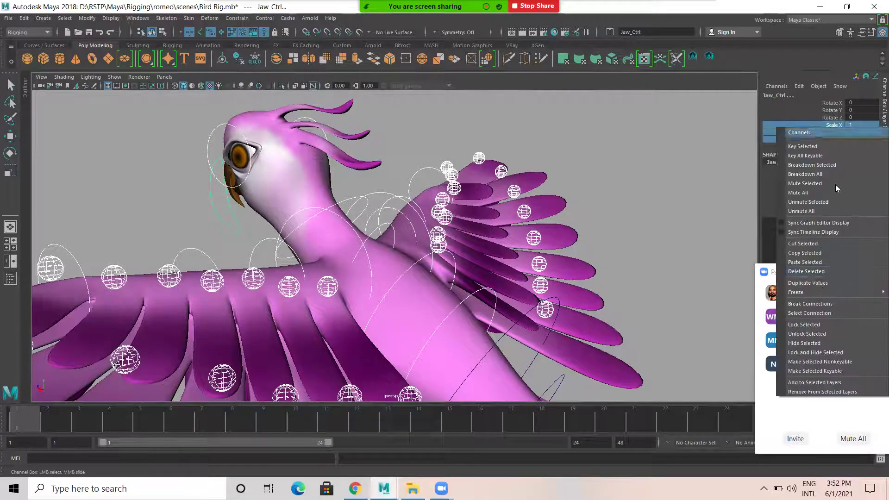
left_click(807, 352)
Select the circular control curves along both wings together, ending with RT_MAIN_WING.
left_click(457, 144)
left_click_drag(460, 178, 391, 192, "alt")
left_click(323, 218)
left_click(407, 189)
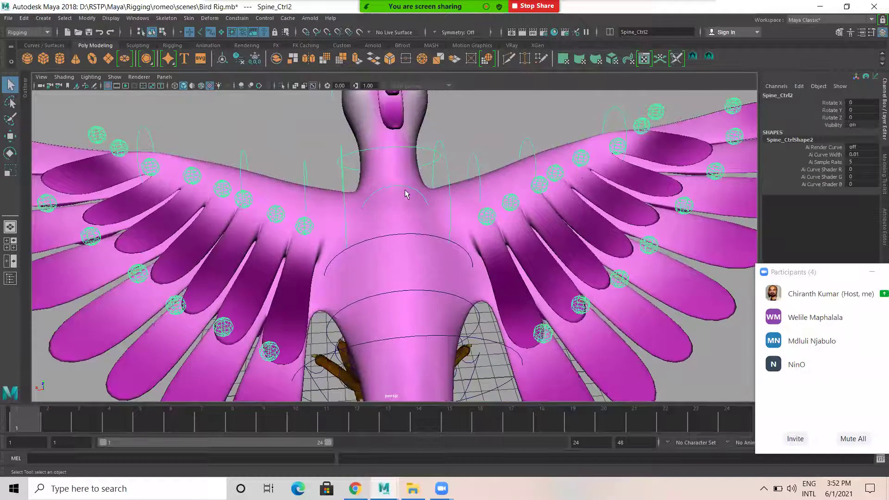
left_click(340, 174)
left_click_drag(331, 190, 316, 157, "alt")
left_click(328, 160)
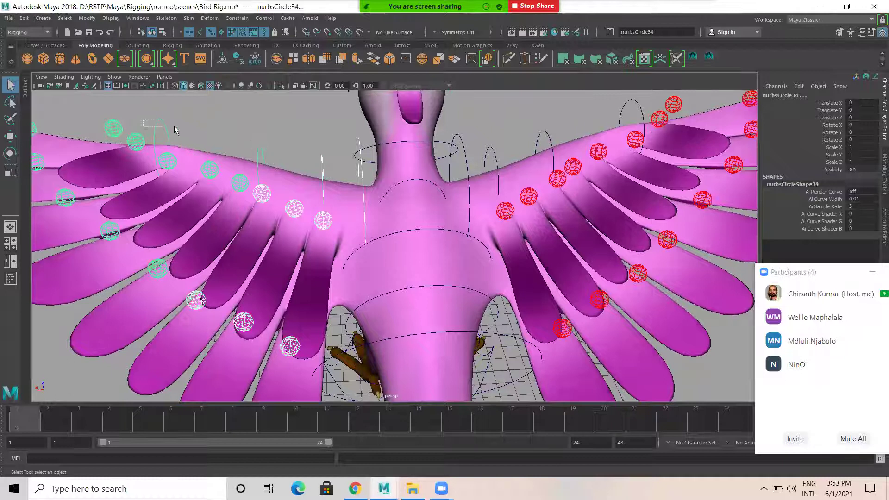
left_click_drag(174, 126, 175, 127)
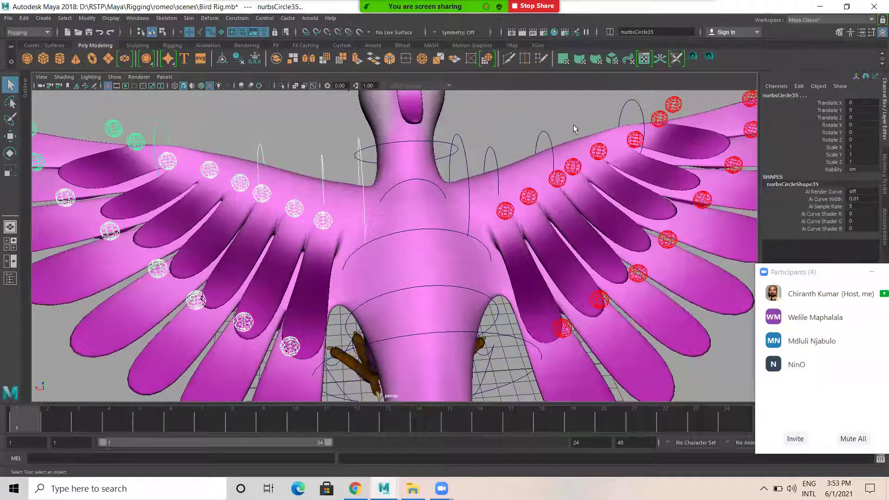
left_click(516, 150)
left_click_drag(584, 129, 480, 165, "alt")
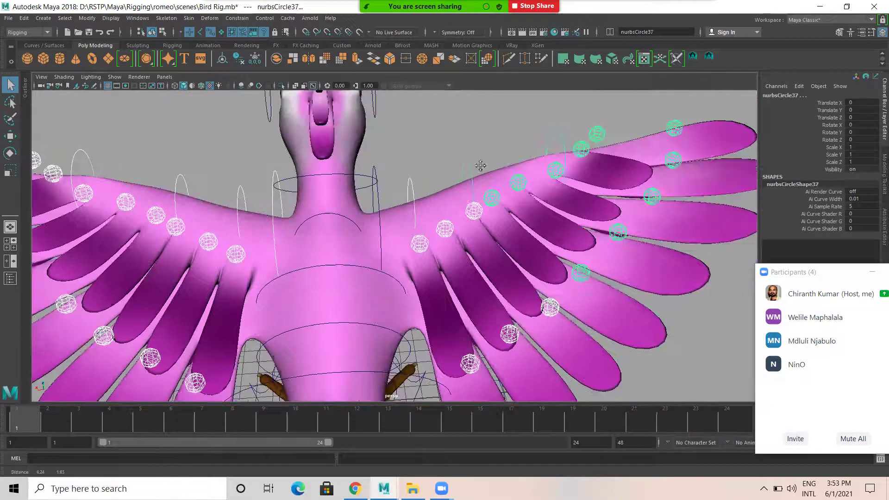
left_click(542, 141)
left_click(349, 203)
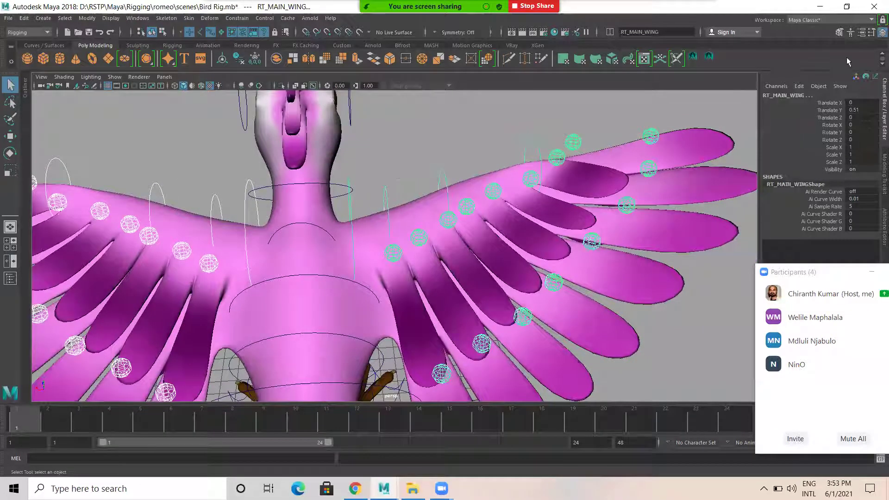
Lock and hide the Translate and Scale X, Y and Z channels of the selected wing curves, and clear the selection.
left_click_drag(828, 103, 830, 117)
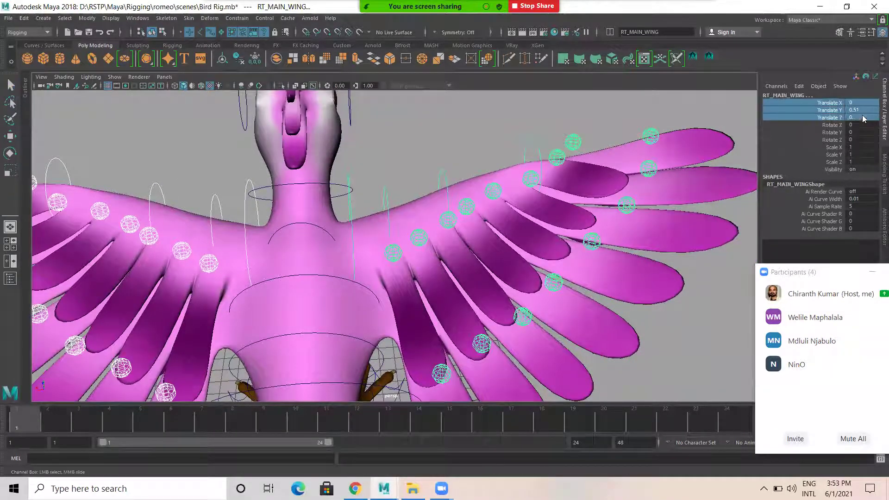
right_click(829, 116)
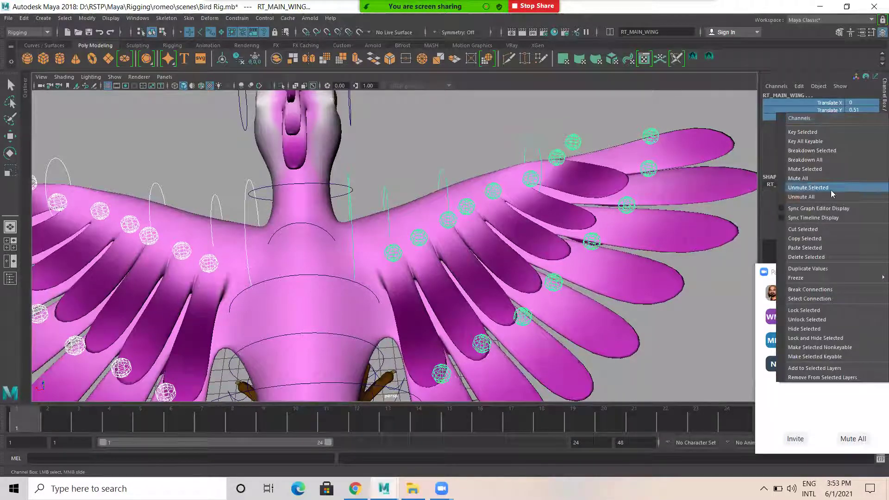
left_click(819, 338)
left_click_drag(830, 125, 833, 139)
right_click(822, 130)
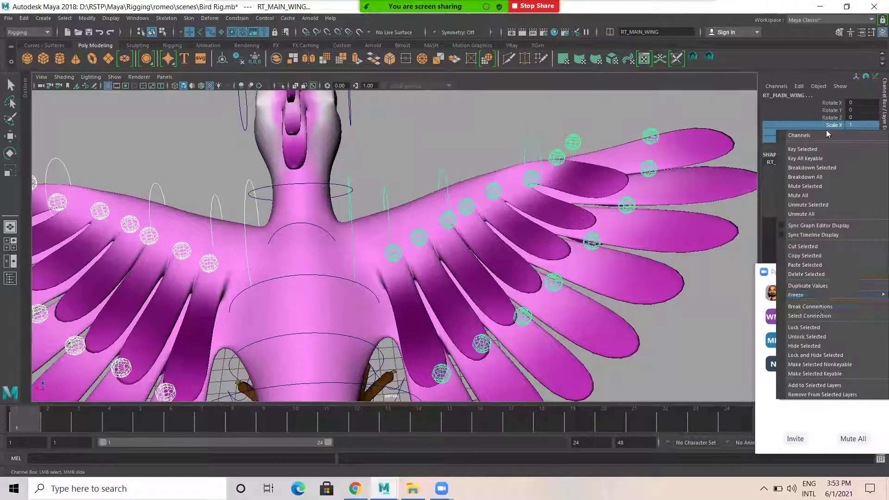
left_click(820, 355)
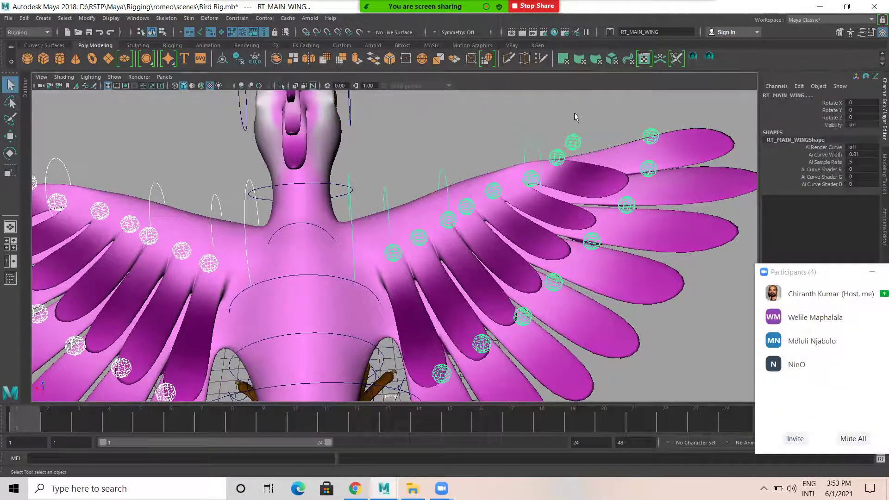
left_click(415, 257)
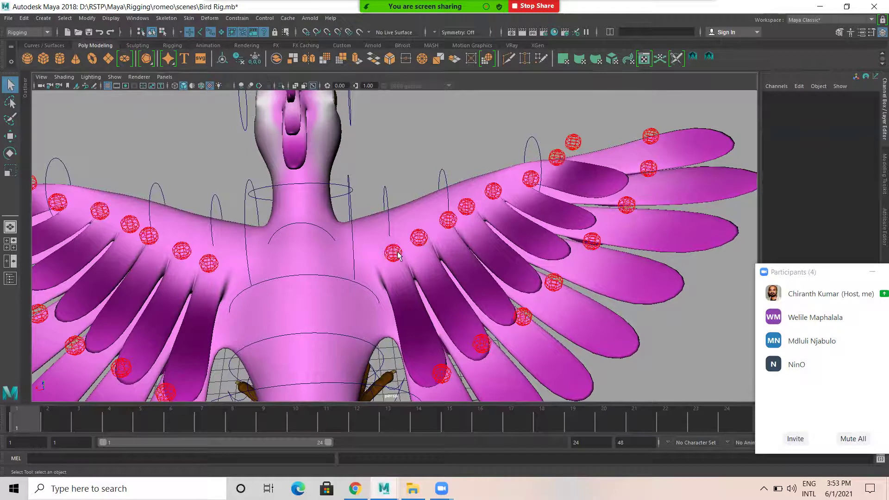
Select all the sphere feather controls of the right wing together, from pSphere24 around the wing to pSphere20.
left_click_drag(368, 100, 395, 256, "alt")
left_click(393, 256)
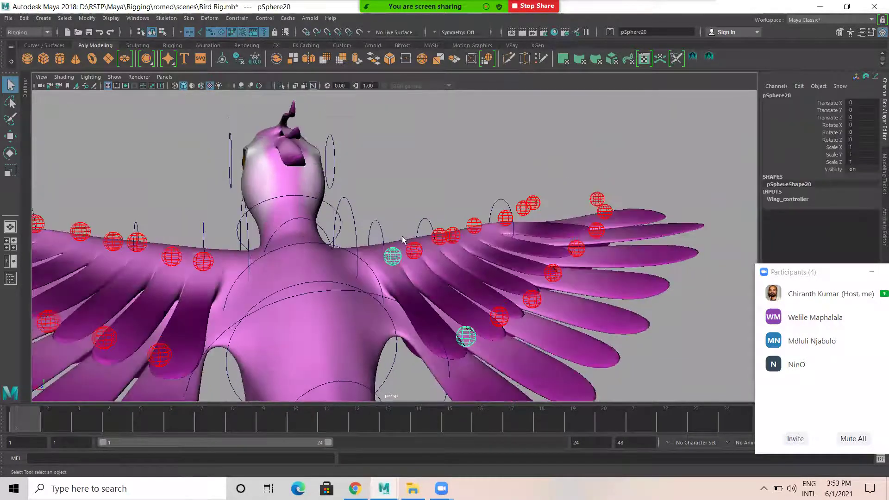
left_click(470, 339)
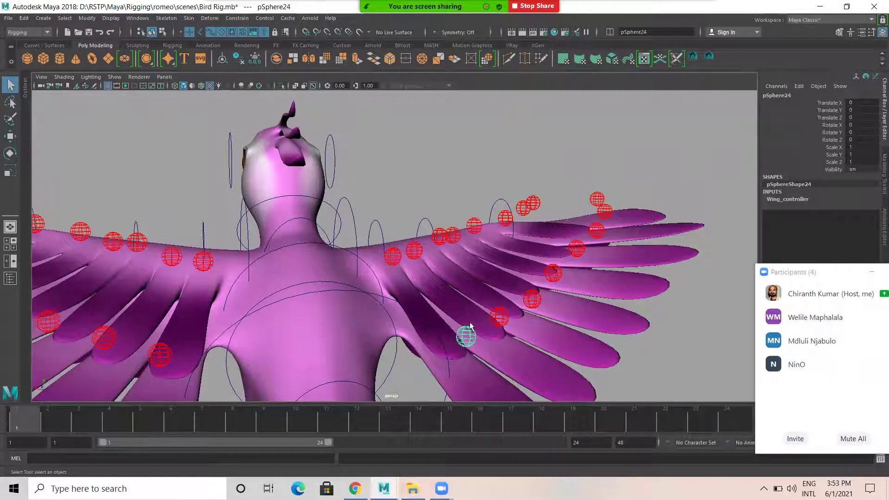
left_click(499, 319, "shift")
left_click(532, 301, "shift")
left_click(553, 274, "shift")
left_click(576, 249, "shift")
left_click(596, 231, "shift")
left_click(605, 212, "shift")
left_click(597, 199, "shift")
left_click(533, 202, "shift")
left_click(523, 208, "shift")
left_click(505, 218, "shift")
left_click(474, 225, "shift")
left_click(452, 235, "shift")
left_click(439, 236, "shift")
left_click(414, 250, "shift")
left_click(392, 256, "shift")
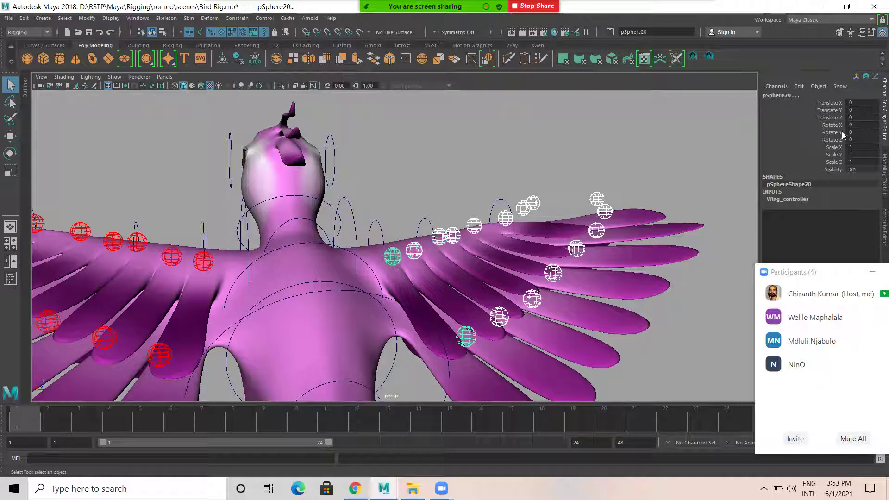
Lock and hide the Translate and Scale X, Y and Z channels of the right wing's sphere controls.
left_click_drag(818, 103, 829, 111)
right_click(831, 108)
left_click(810, 332)
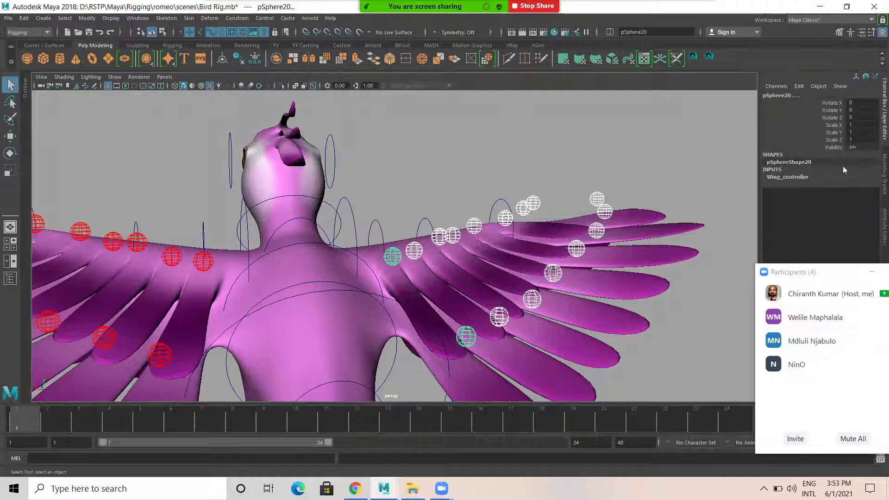
left_click_drag(825, 123, 856, 130)
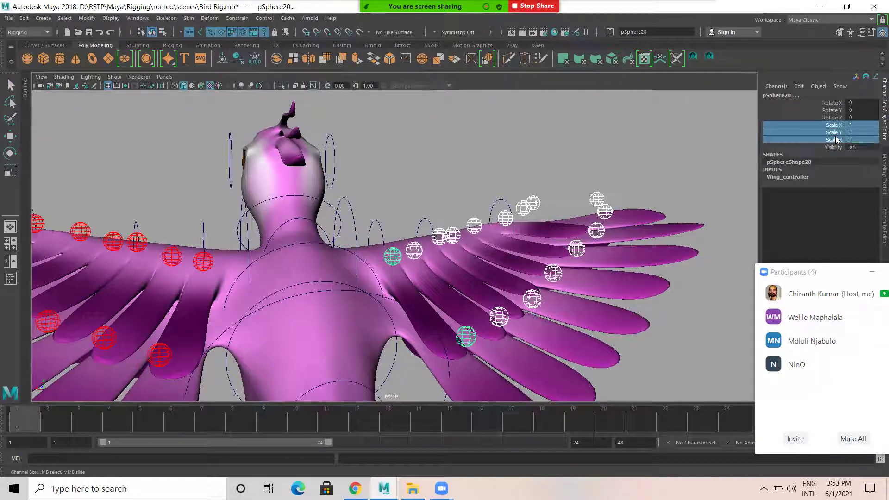
right_click(835, 136)
left_click(823, 362)
Select all the sphere feather controls of the left wing together, ending with A1 near the body.
left_click_drag(368, 204, 315, 310, "alt")
left_click(316, 310)
left_click(308, 288, "shift")
left_click(293, 264, "shift")
left_click(289, 233, "shift")
left_click(286, 204, "shift")
left_click(287, 183, "shift")
left_click(293, 162, "shift")
left_click(313, 149, "shift")
left_click(363, 151, "shift")
left_click(369, 160, "shift")
left_click(376, 173, "shift")
left_click(402, 185, "shift")
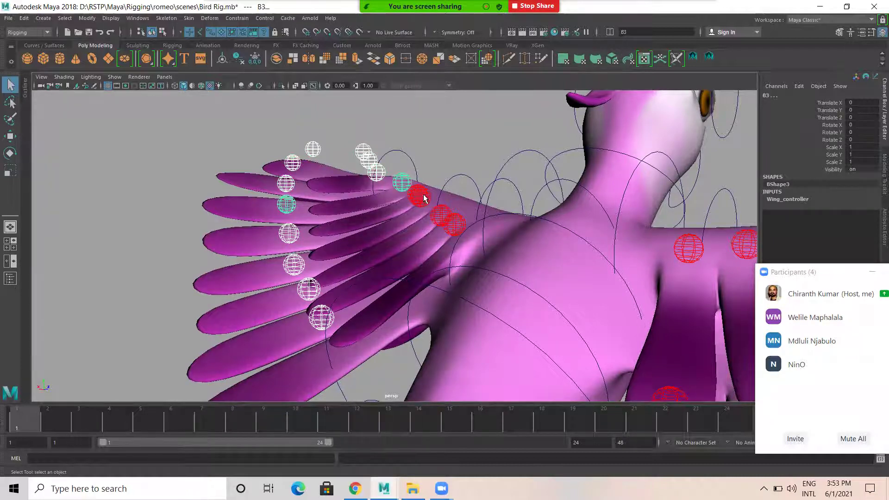
left_click(419, 196, "shift")
left_click(418, 196, "shift")
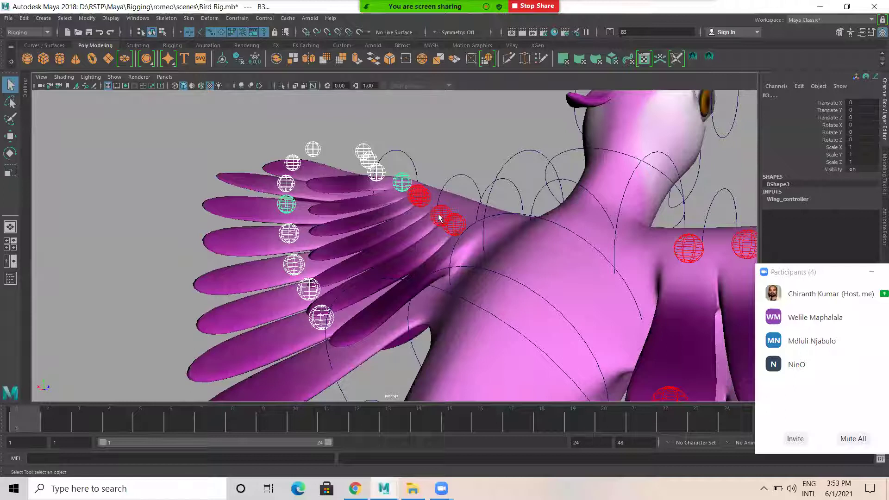
left_click(418, 191, "shift")
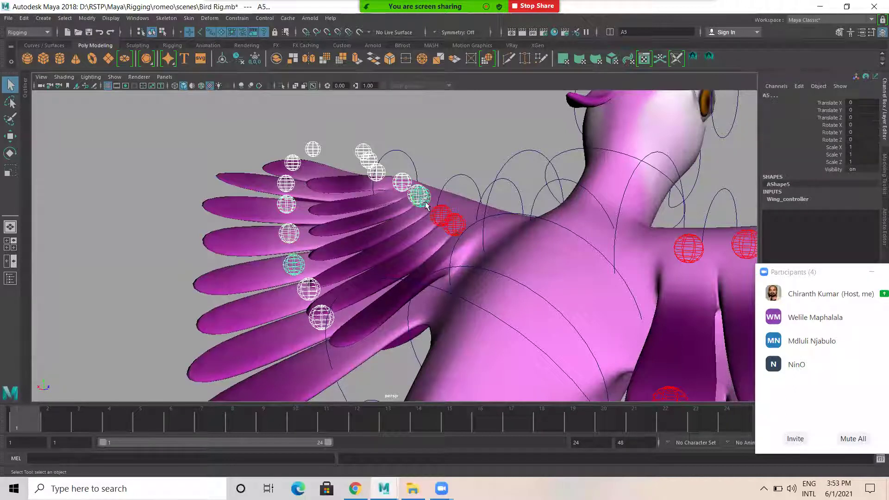
left_click_drag(434, 212, 464, 234, "shift")
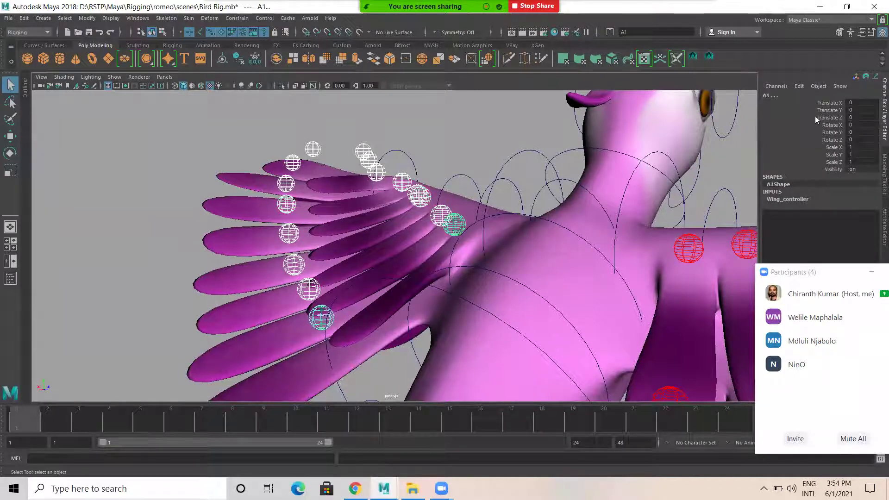
Lock and hide the Translate and Scale X, Y and Z channels of the left wing's sphere controls, and clear the selection.
left_click_drag(819, 103, 848, 119)
right_click(843, 115)
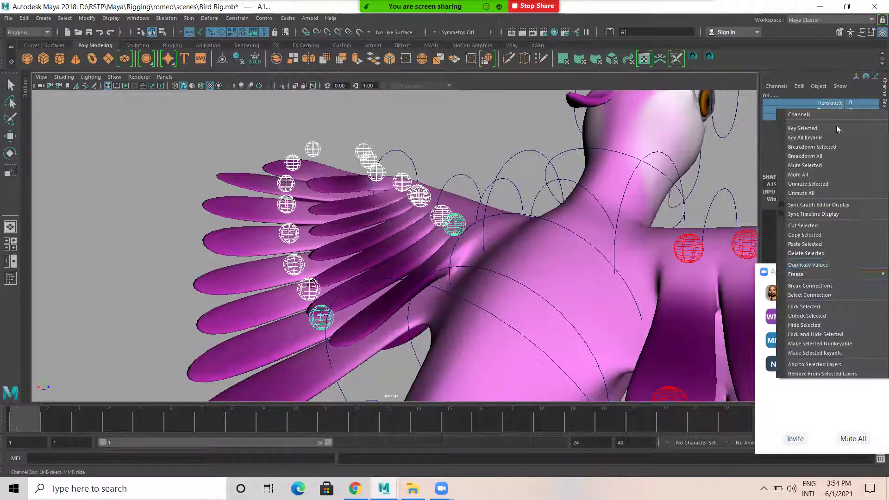
left_click(821, 338)
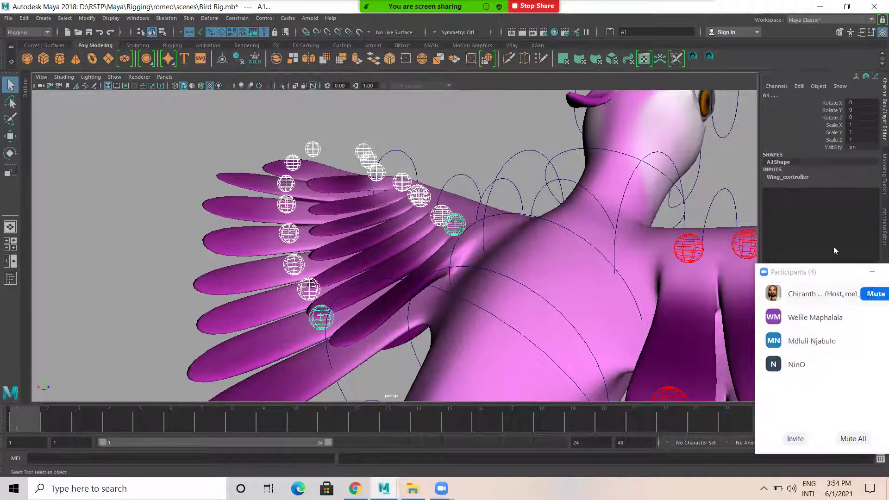
left_click_drag(832, 125, 862, 136)
right_click(834, 140)
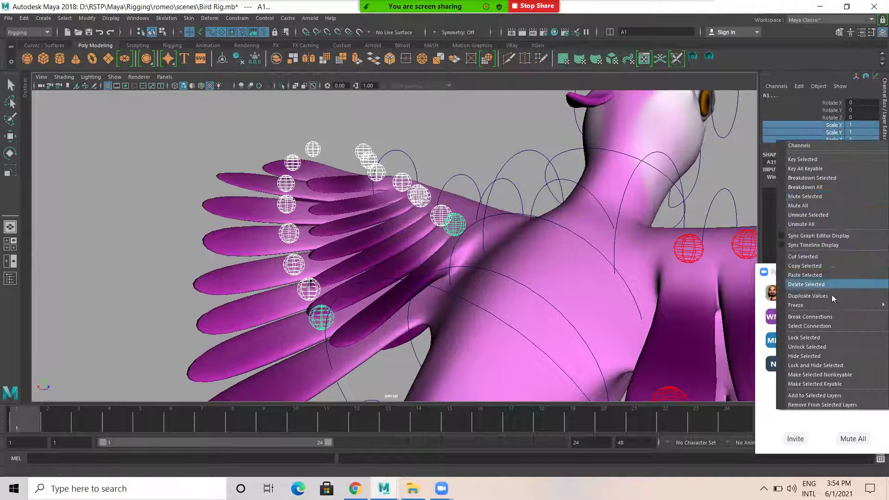
left_click(822, 363)
left_click(466, 137)
Set Translate Y to 0 on the upper leg control circles of both legs, nurbsCircle41 and nurbsCircle42.
right_click_drag(561, 218, 358, 216, "alt")
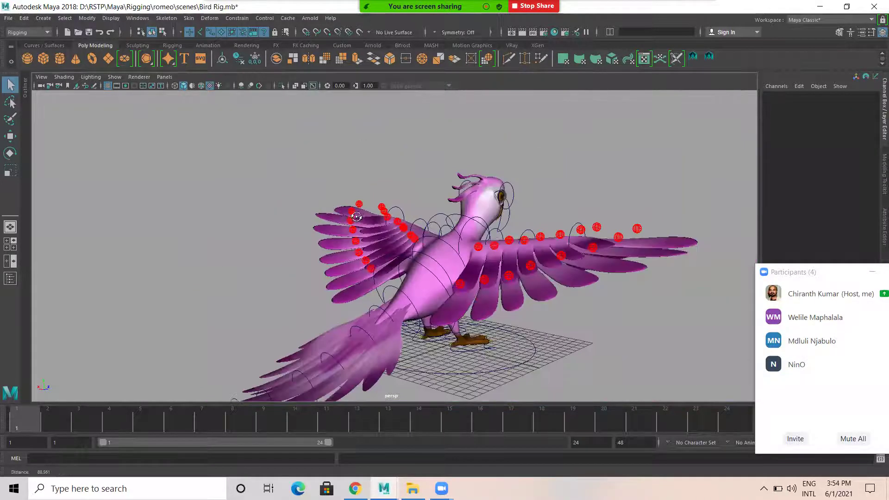
left_click_drag(357, 216, 534, 275, "alt")
left_click_drag(457, 254, 620, 293, "alt")
left_click_drag(491, 256, 430, 231, "alt")
scroll(493, 257, "up", 5)
left_click(398, 199)
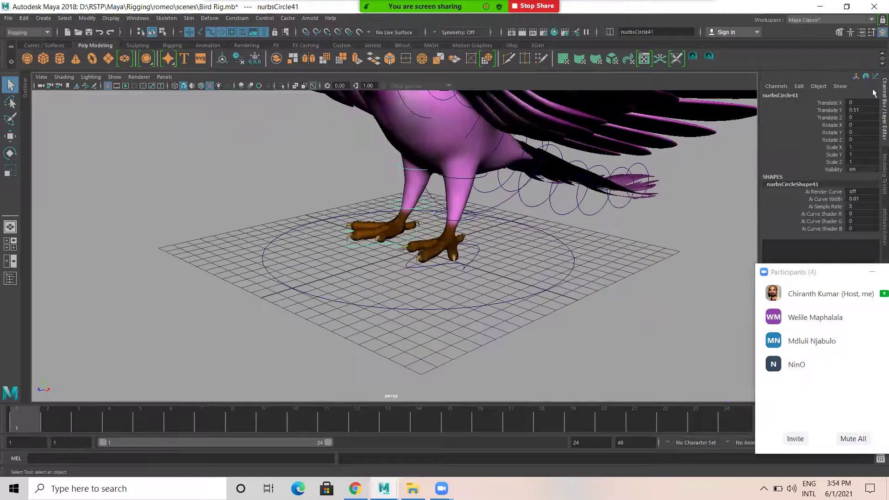
left_click_drag(474, 257, 761, 157, "alt")
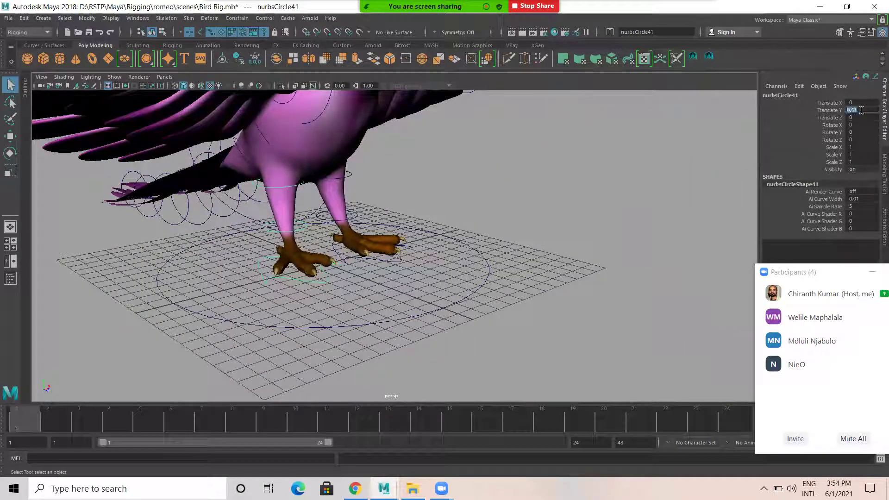
left_click_drag(407, 190, 377, 196, "alt")
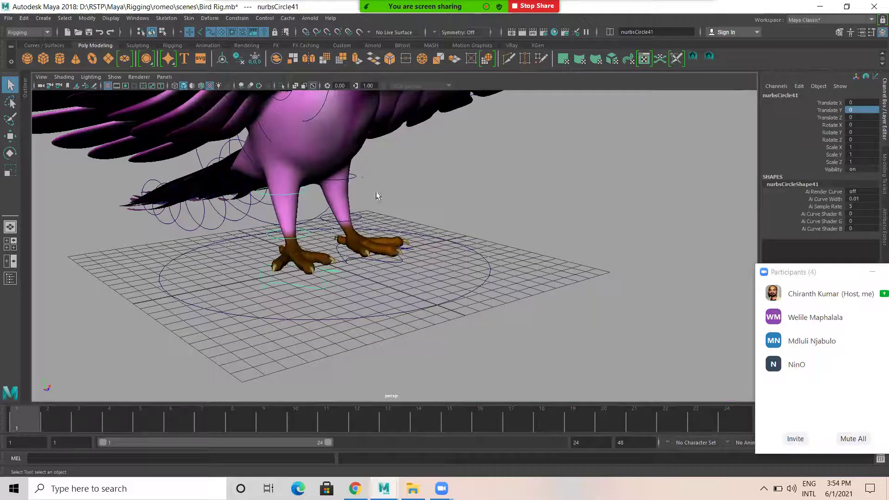
left_click(357, 177)
double_click(866, 110)
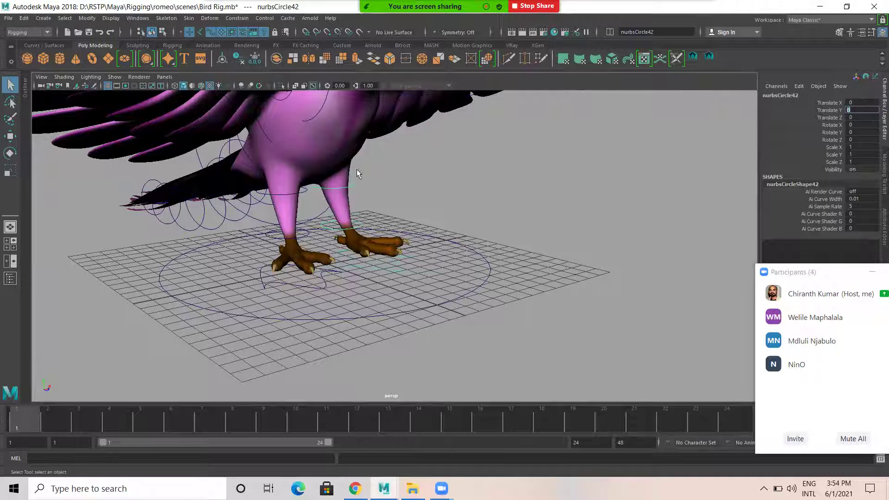
Select the ankle control circle nurbsCircle40 on the leg nearest the view.
left_click_drag(356, 170, 355, 207, "alt")
left_click_drag(291, 204, 279, 209, "alt")
left_click_drag(295, 297, 280, 301, "alt")
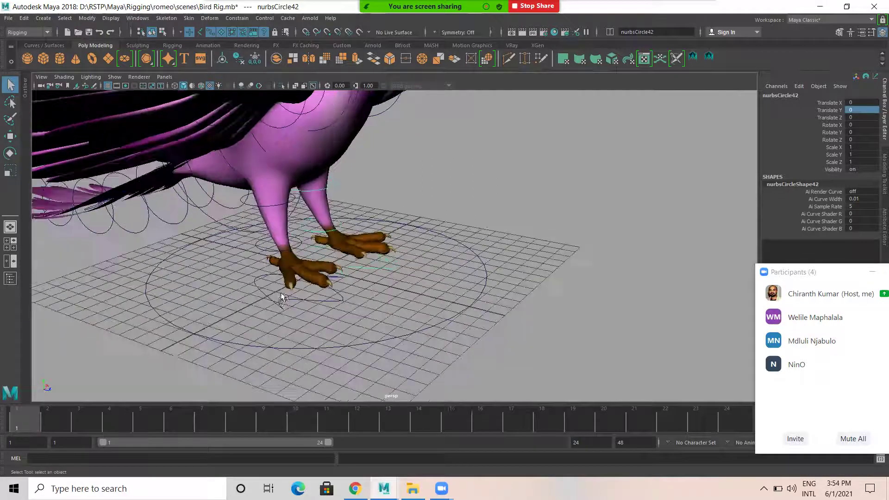
left_click(261, 255)
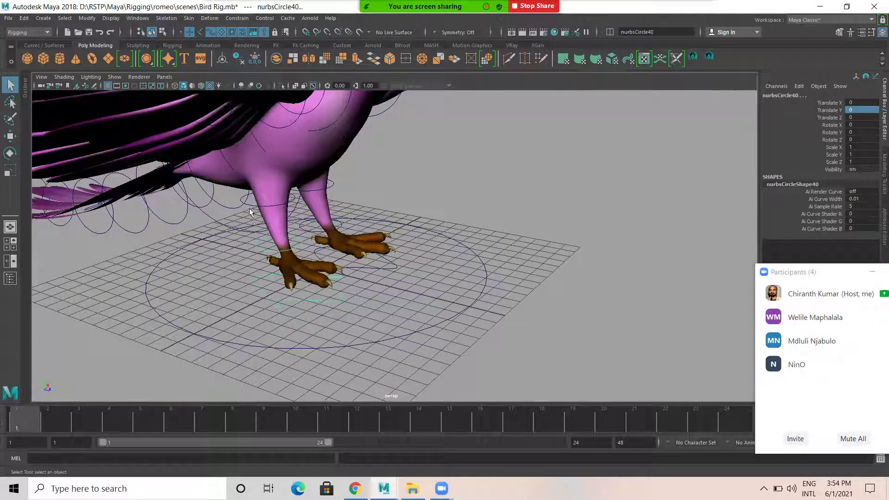
Select the leg and foot control circles on both sides and lock and hide their Translate X, Y and Z channels.
left_click(315, 238)
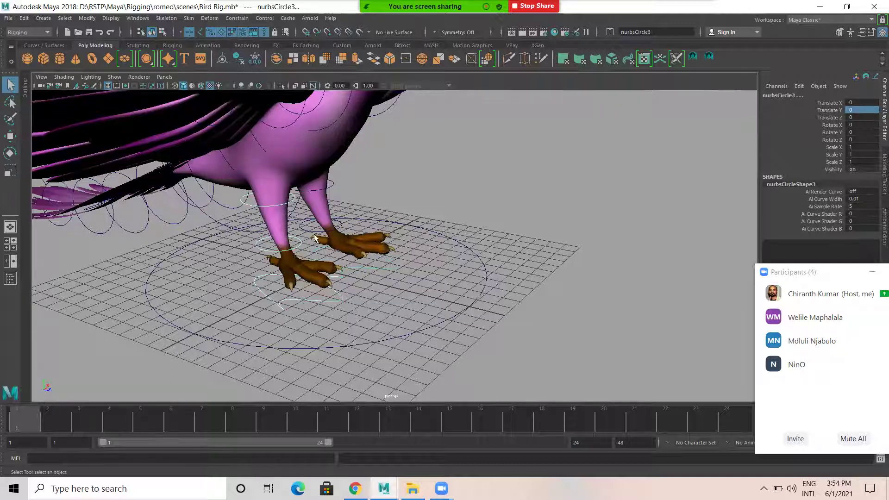
left_click(335, 185)
left_click_drag(816, 103, 863, 117)
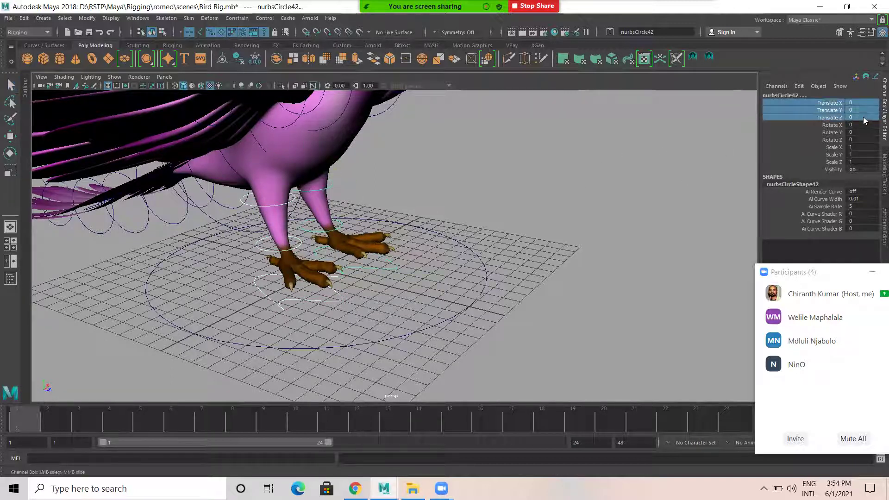
right_click(822, 109)
left_click(833, 336)
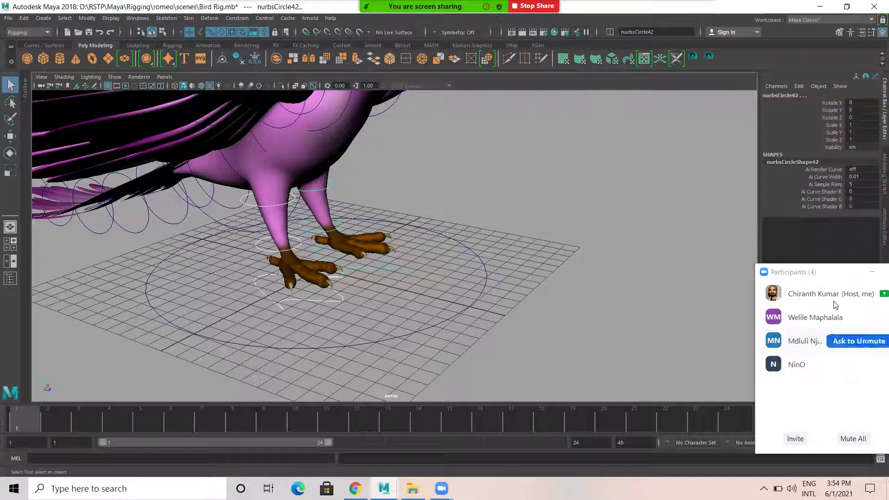
Lock and hide the Scale X, Y and Z channels of the selected leg controls.
left_click_drag(824, 122, 831, 139)
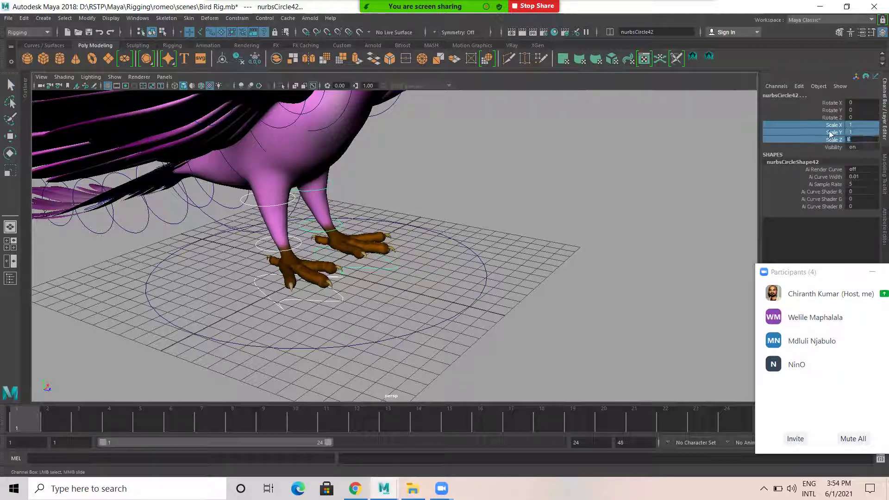
right_click(832, 136)
left_click(826, 355)
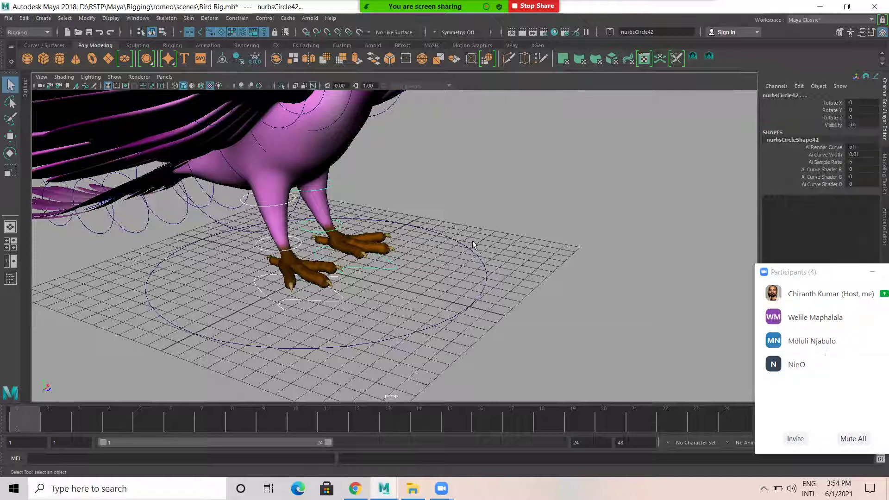
Show the bird in wireframe and select the left and right C-row tail wing control circles.
left_click(435, 325)
left_click_drag(357, 182, 226, 37, "alt")
key("4")
left_click_drag(292, 159, 411, 196, "alt")
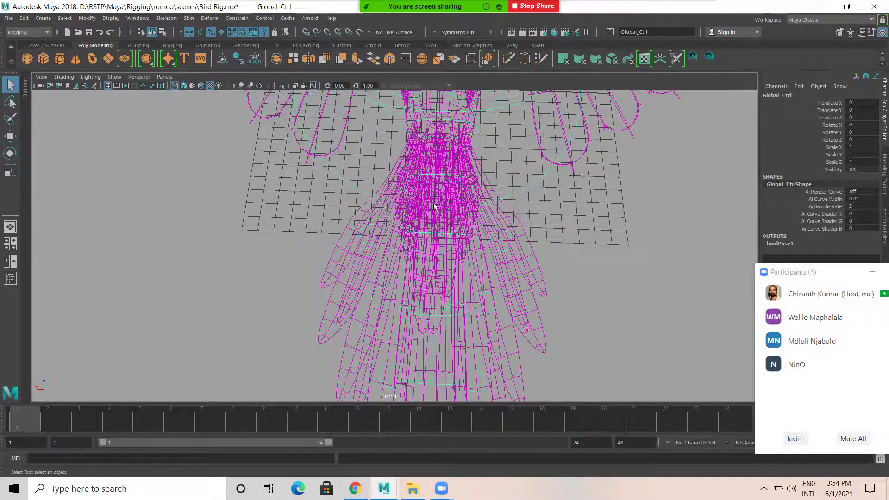
left_click(449, 196)
left_click(486, 196)
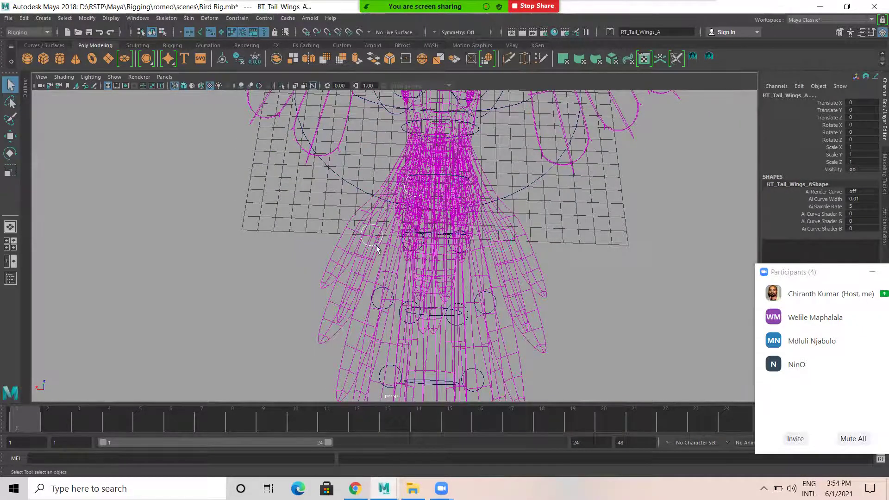
left_click_drag(577, 307, 578, 264, "alt")
left_click_drag(322, 326, 351, 319, "alt")
left_click(370, 315)
left_click(467, 324, "shift")
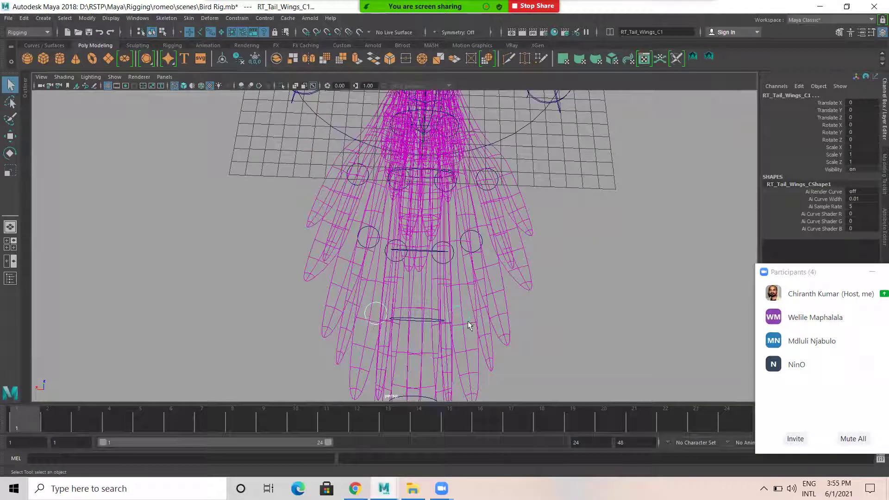
Add the B-row and A-row tail wing control circles on both sides to the selection.
left_click(399, 257)
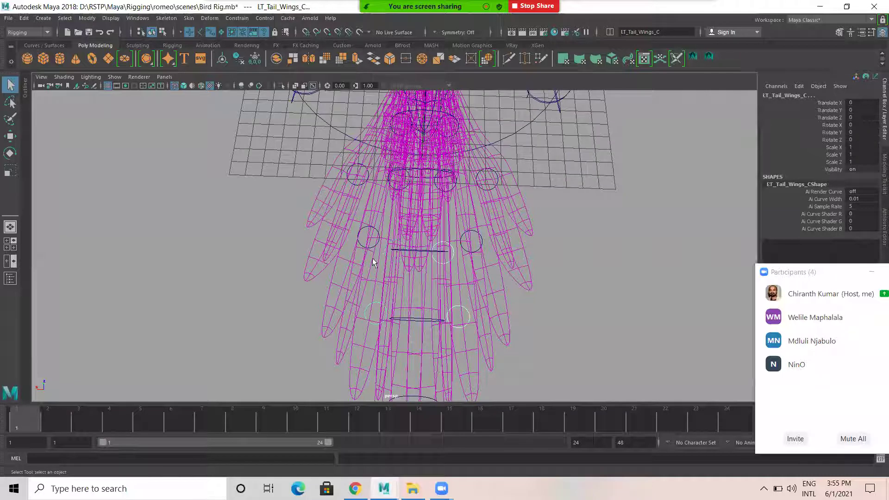
left_click(368, 237, "shift")
left_click(471, 241, "shift")
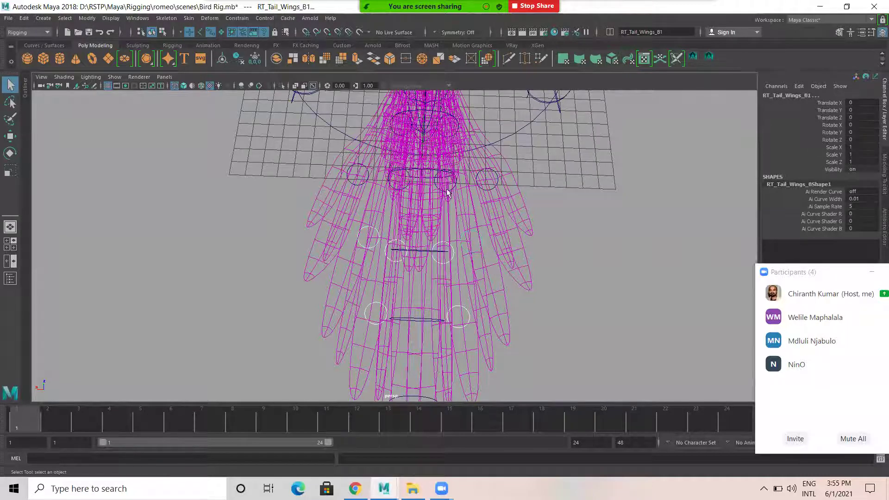
left_click(376, 189)
left_click(485, 187)
left_click(476, 183, "shift")
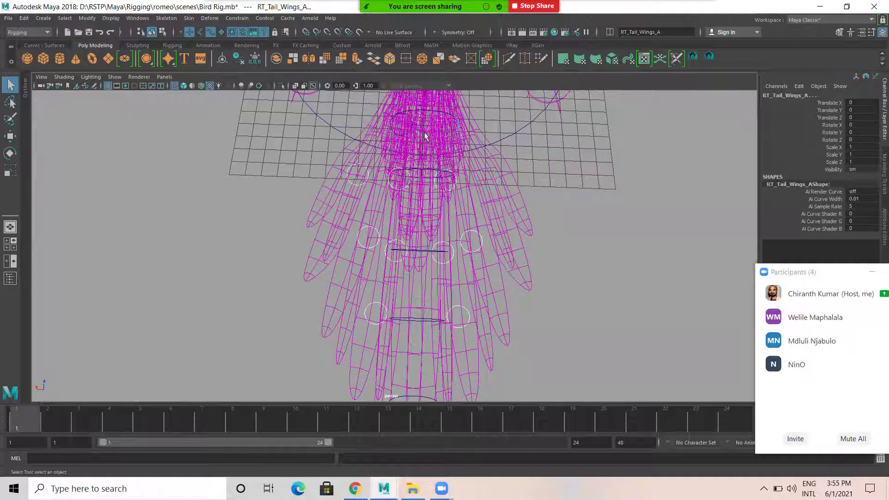
left_click(410, 163)
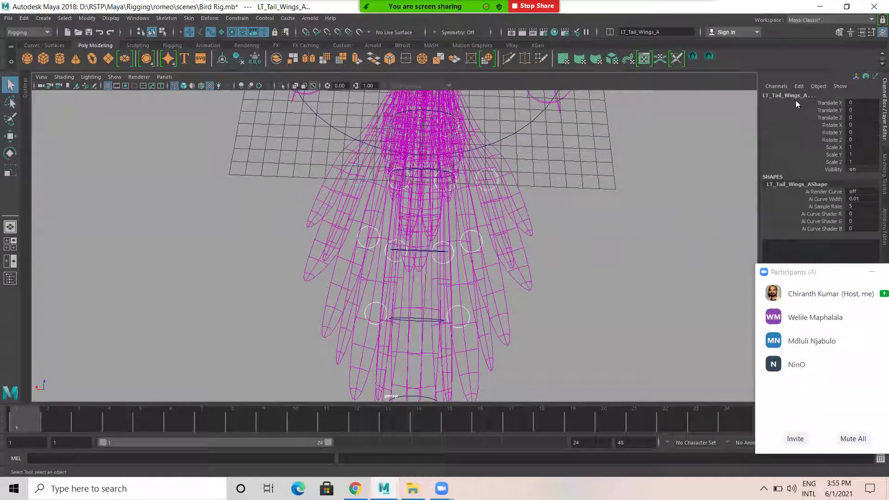
Move the selected tail wing controls up about 0.533 in Y and return the viewport to textured shading.
left_click_drag(819, 102, 829, 117)
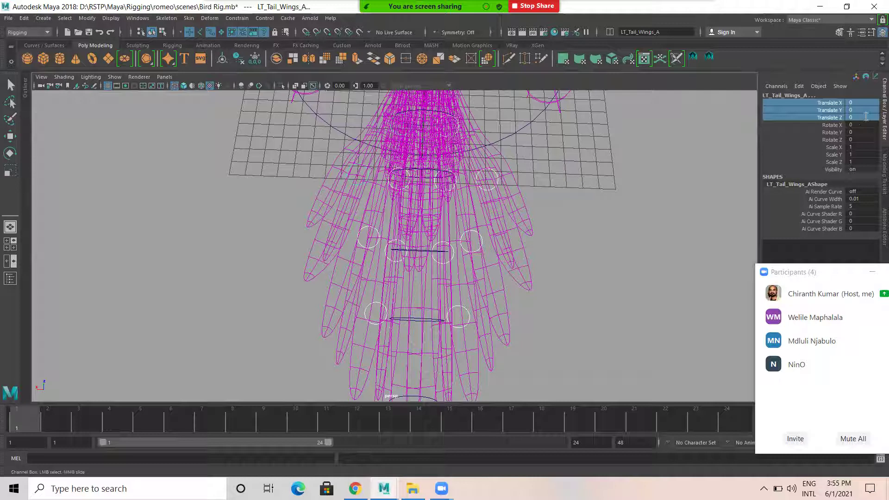
right_click(819, 113)
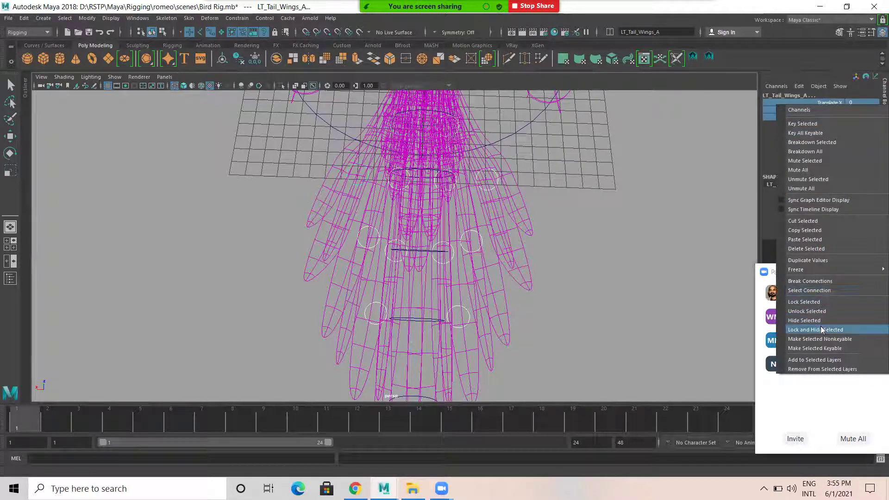
left_click(645, 80)
left_click_drag(546, 197, 454, 211, "alt")
key("w")
left_click_drag(306, 117, 310, 109)
mouse_move(419, 185)
left_mouse_down("alt")
mouse_move(440, 180)
mouse_move(403, 187)
mouse_move(406, 193)
left_mouse_up("alt")
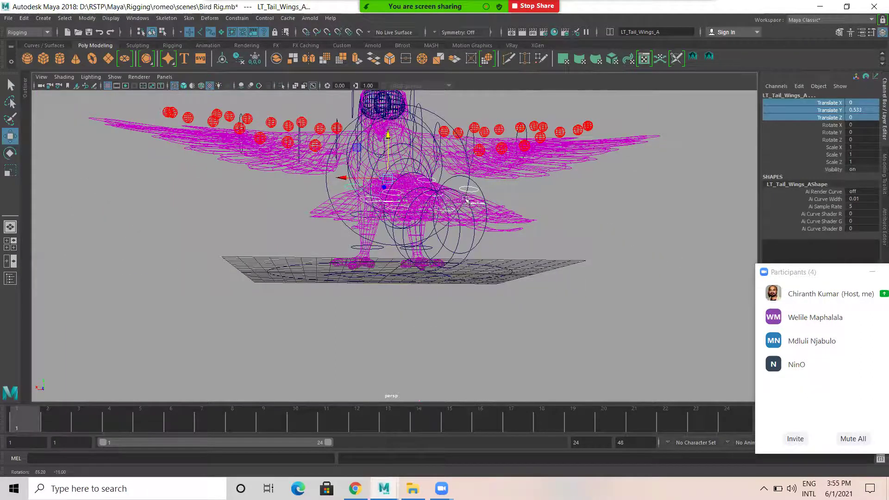
left_click_drag(465, 199, 524, 209, "alt")
key("6")
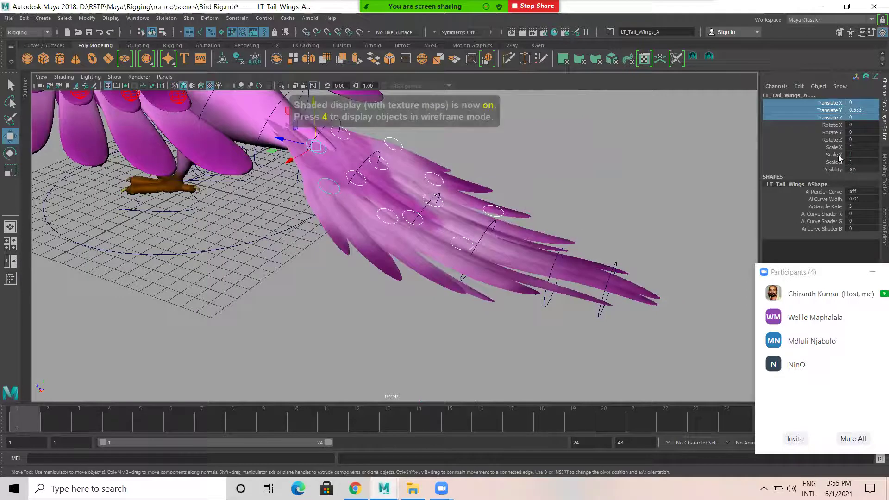
Lock and hide the Translate and Scale channels of the selected tail wing controls.
right_click(832, 110)
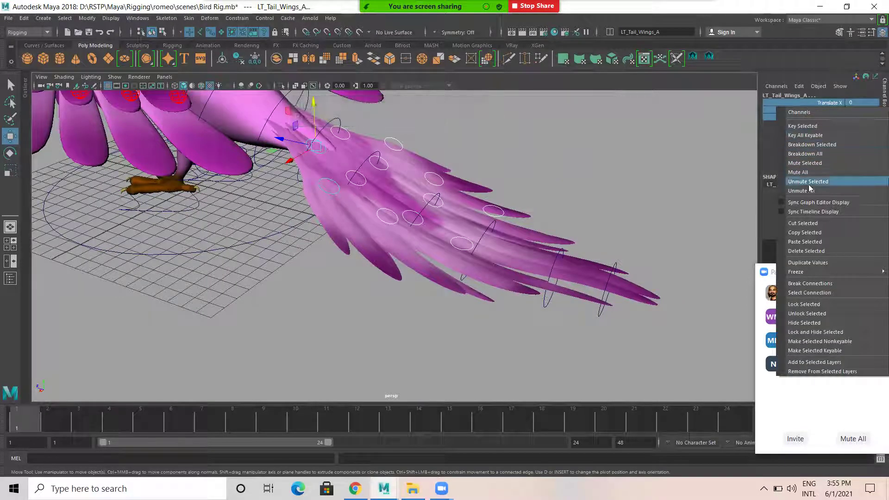
left_click(814, 331)
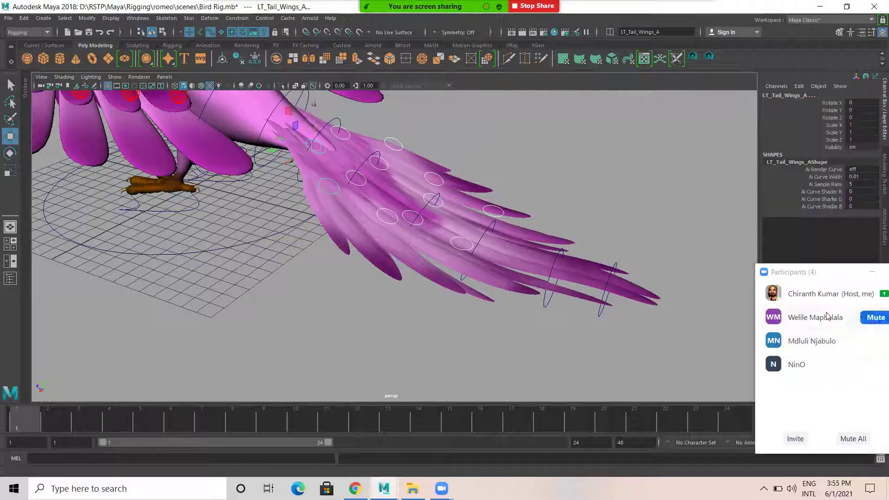
left_click_drag(833, 117, 864, 138)
right_click(839, 138)
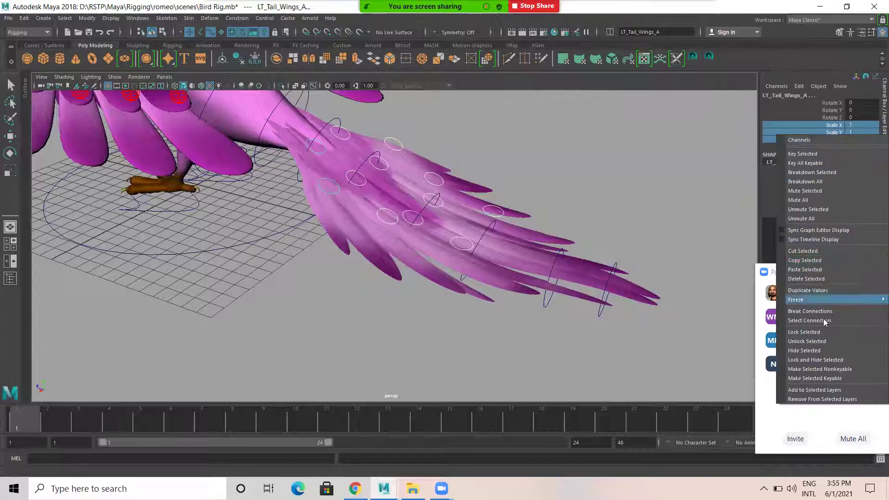
left_click(814, 359)
Try moving the left eye control near the bird's head and undo the trial moves.
key("w")
left_click(640, 168)
left_click_drag(648, 189, 525, 319, "alt")
left_click_drag(532, 274, 555, 250, "alt")
left_click(607, 204)
left_click_drag(607, 204, 571, 262, "alt")
key("ctrl+z")
key("ctrl+z")
key("ctrl+z")
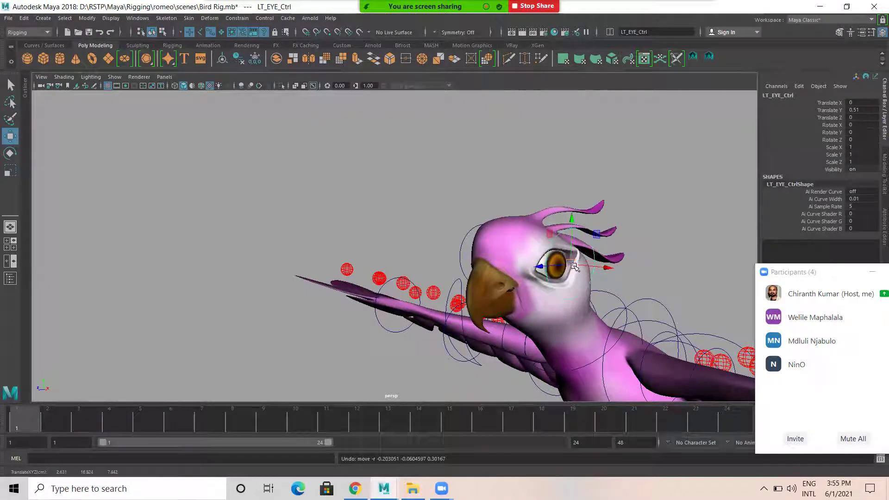
Rotate the left eye control about 48.3 degrees in X and undo a trial rotation in Y.
left_click(831, 124)
middle_click_drag(749, 170, 633, 239)
key("e")
left_click_drag(587, 265, 569, 266)
key("ctrl+z")
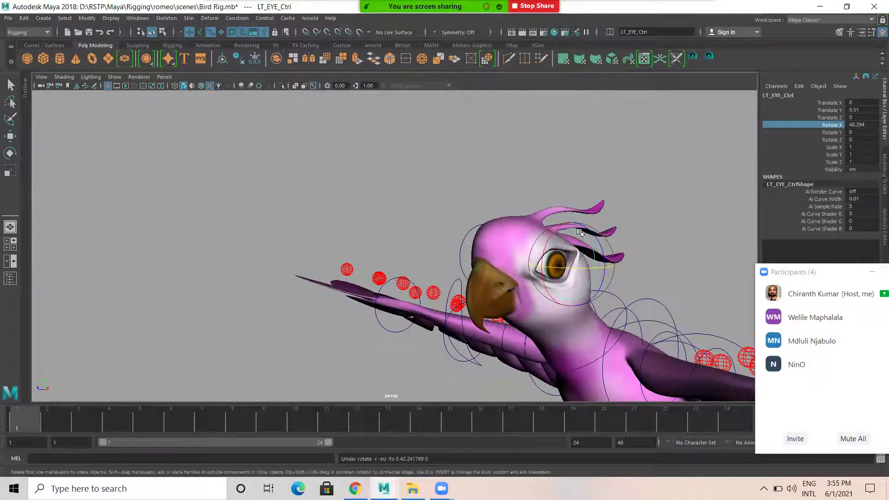
Add the right eye control to the selection and lock and hide the Rotate and Scale channels of both.
left_click(463, 244, "shift")
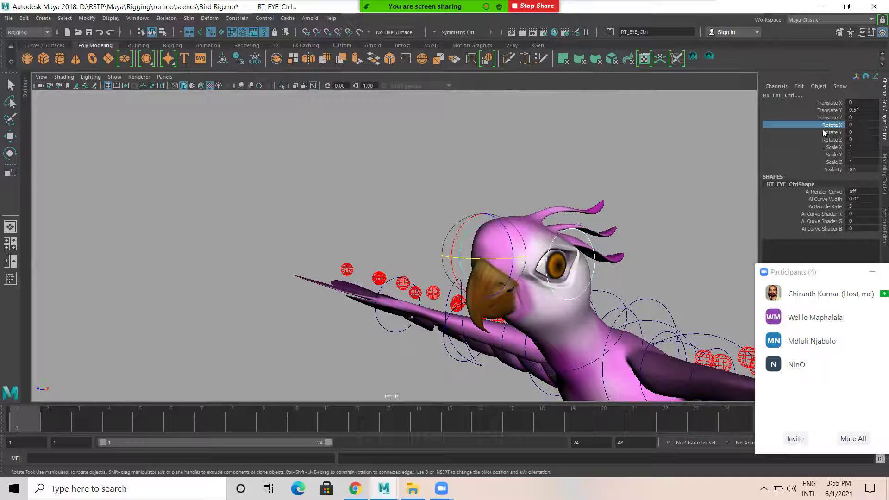
left_click_drag(840, 132, 861, 163)
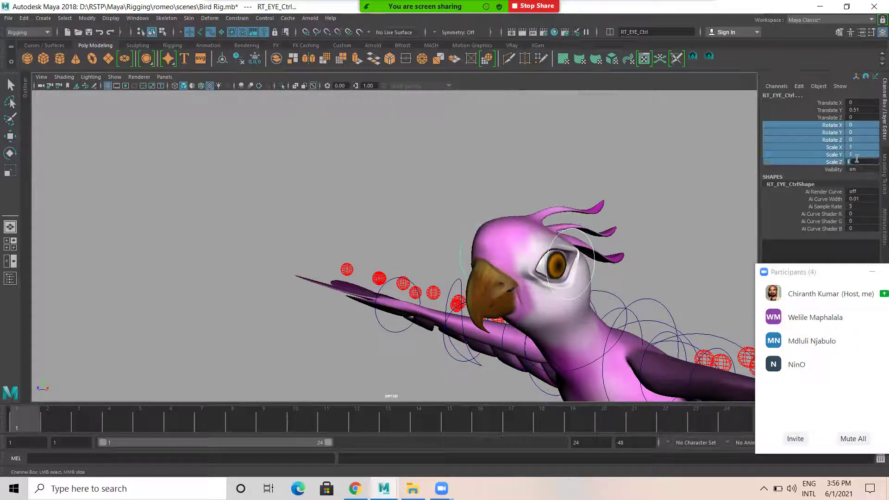
right_click(833, 148)
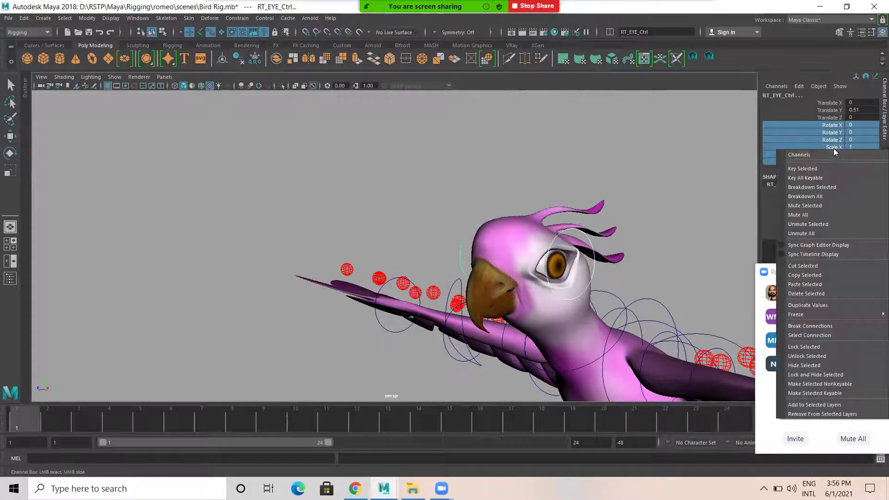
left_click(805, 374)
Try moving the whole bird with Global_Ctrl and undo the move.
left_click(690, 272)
right_click_drag(690, 272, 457, 214, "alt")
left_click_drag(457, 214, 384, 212, "alt")
left_click(382, 210)
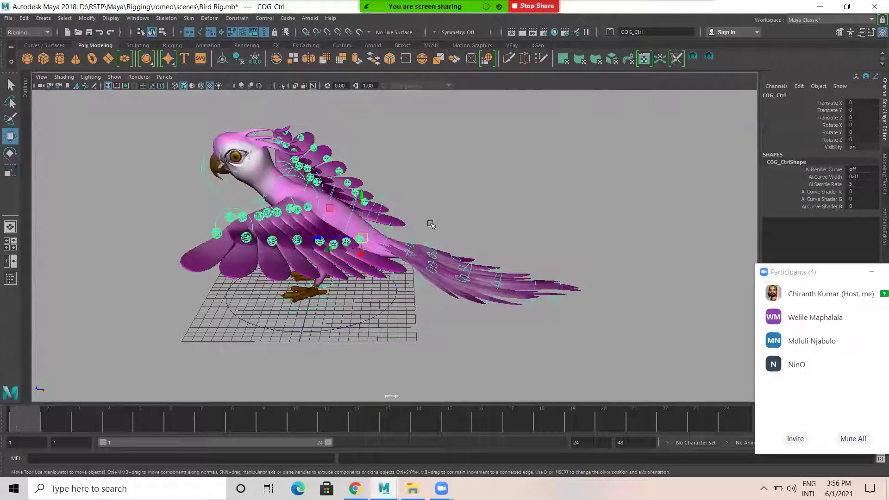
left_click(361, 324)
left_click_drag(314, 301, 388, 181)
key("ctrl+z")
left_click_drag(463, 281, 444, 268, "alt")
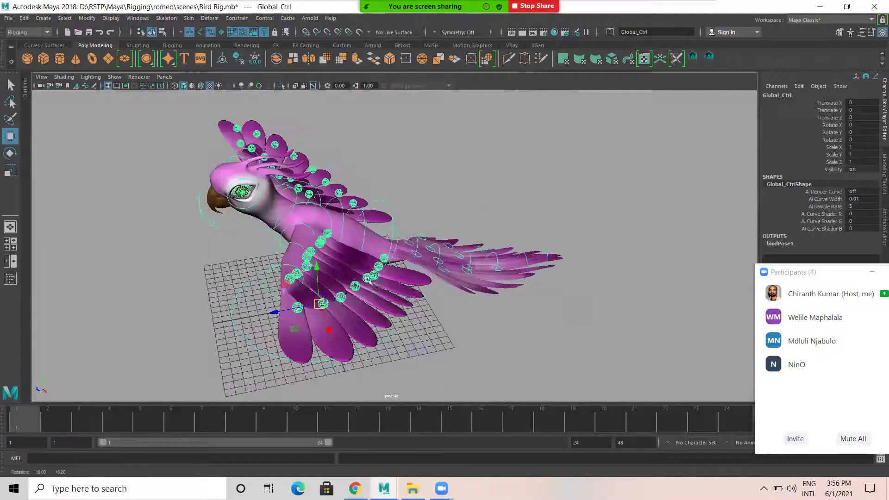
scroll(413, 251, "up", 5)
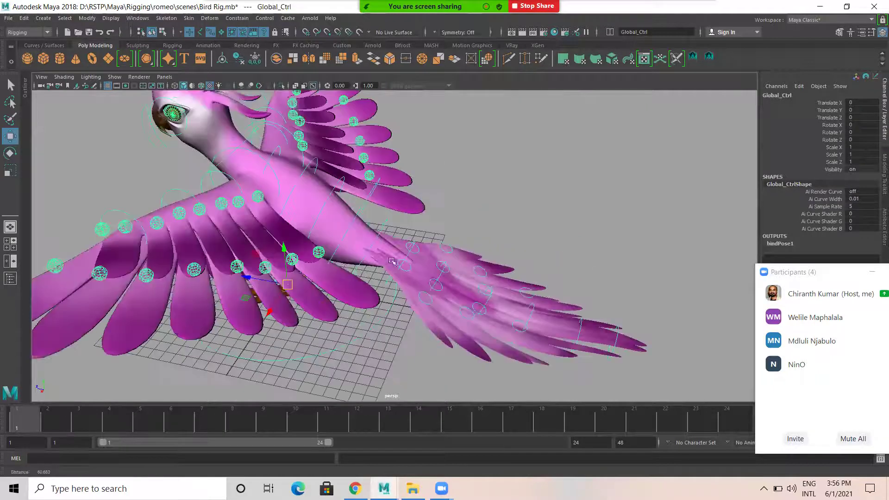
Try rotating the body with COG_Ctrl and undo the rotation.
left_click(369, 202)
scroll(417, 236, "down", 4)
key("e")
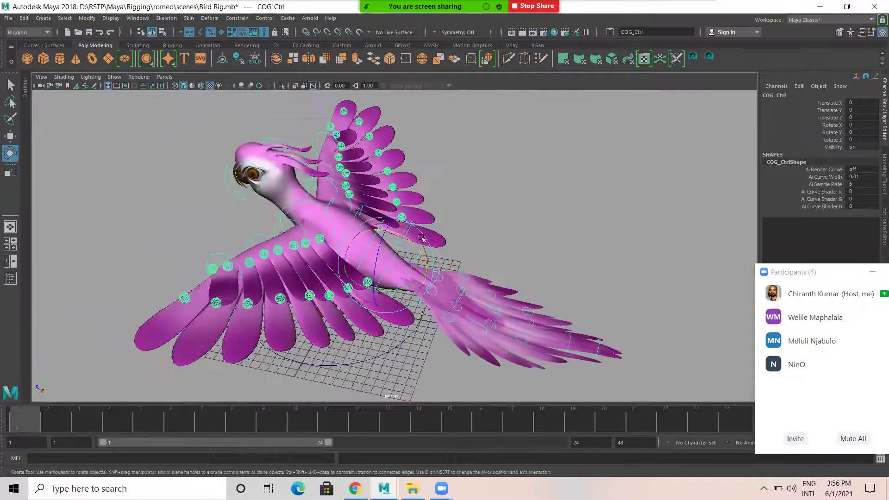
left_click_drag(398, 239, 478, 214)
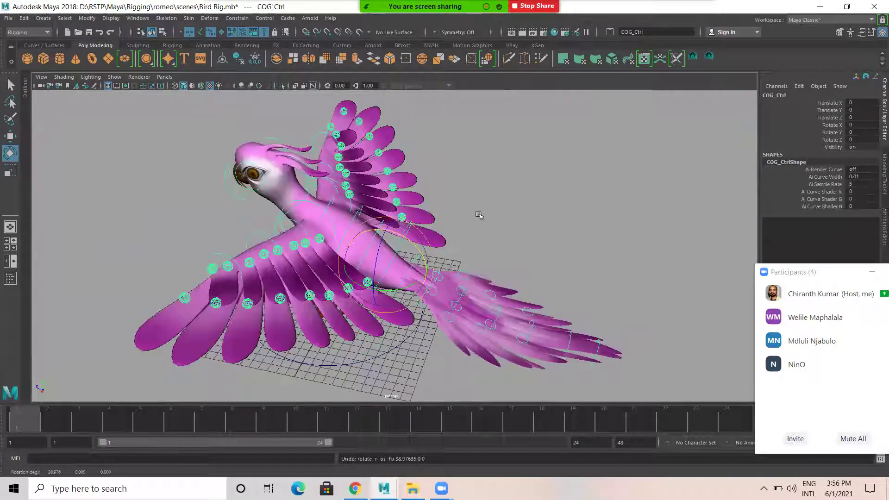
left_click(478, 215)
Try rotating the upper body with Spine_Ctrl and undo the rotation.
left_click(390, 223)
left_click_drag(389, 227, 293, 274)
key("ctrl+z")
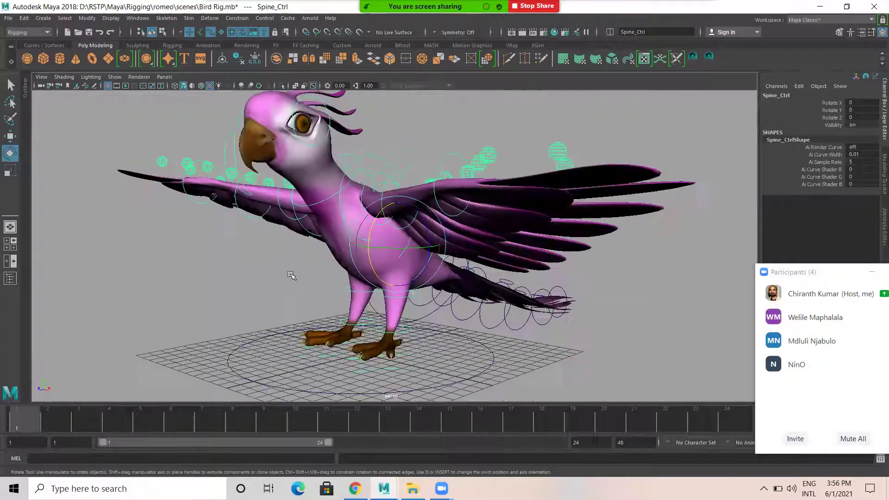
Select the upper leg control circle and check which channels it still exposes.
left_click(426, 265)
left_click_drag(397, 294, 419, 315, "alt")
left_click(423, 317)
key("[")
key("q")
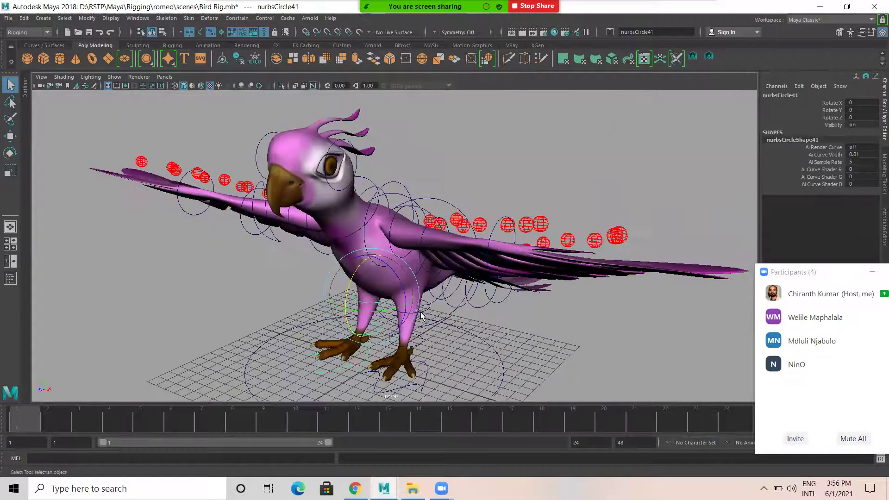
left_click(425, 311)
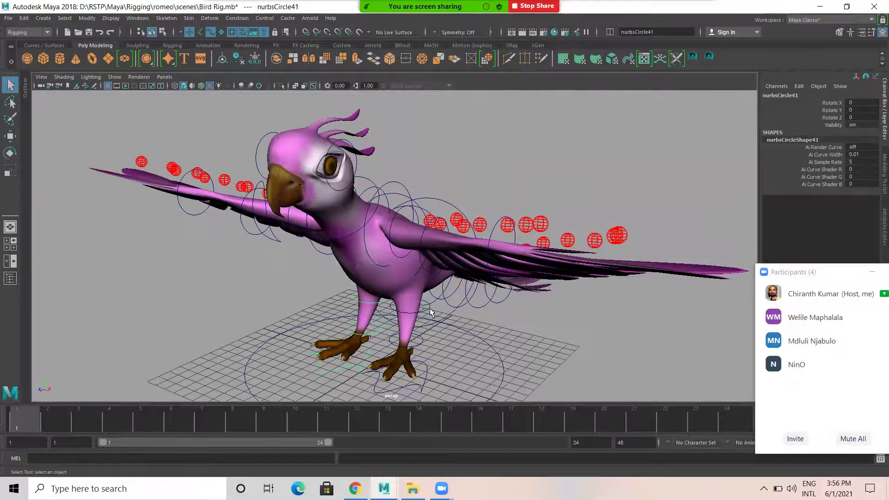
Compare COG_Ctrl and Spine_Ctrl, try another rotation of the spine control and undo it.
left_click_drag(561, 313, 479, 306, "alt")
left_click_drag(457, 260, 420, 207, "alt")
left_click(429, 209)
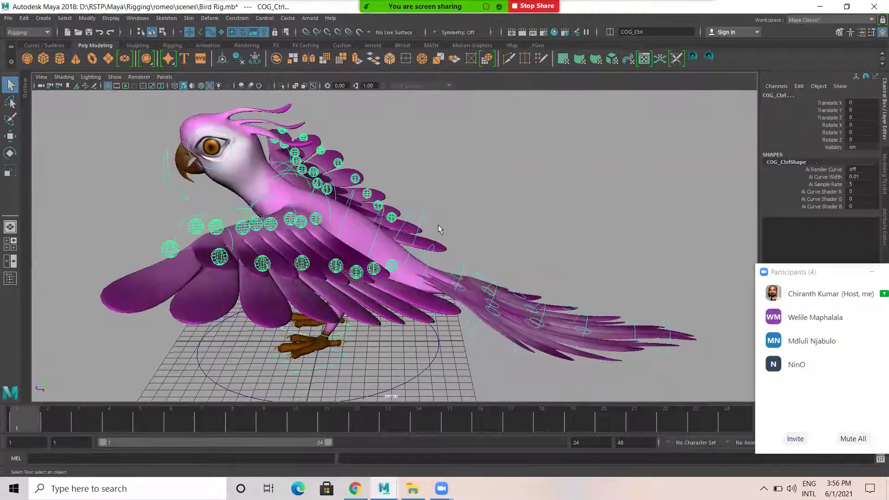
left_click(438, 224)
left_click(379, 225)
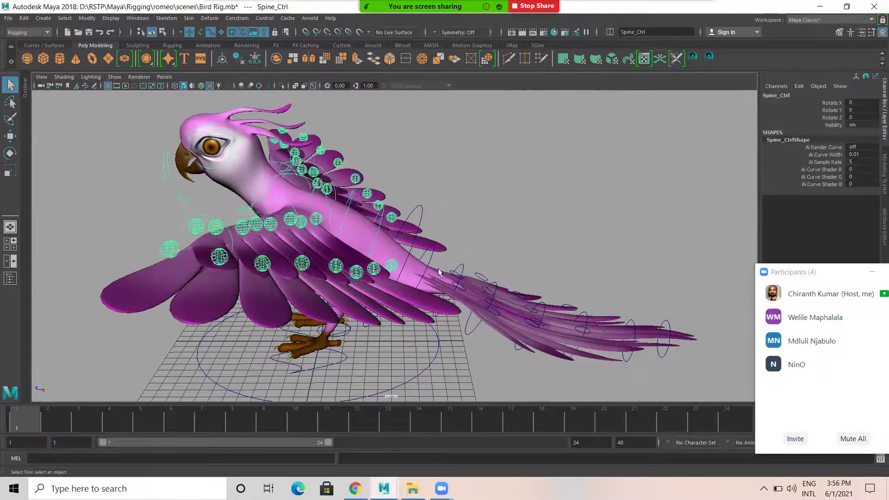
left_click_drag(437, 268, 467, 271, "alt")
key("e")
left_click_drag(381, 214, 369, 265)
key("ctrl+z")
Clear the selection and examine the complete bird rig from the front.
right_click_drag(486, 317, 297, 282, "alt")
left_click_drag(278, 278, 369, 249, "alt")
left_click_drag(536, 283, 406, 249, "alt")
left_click(472, 296)
left_click_drag(472, 296, 512, 282, "alt")
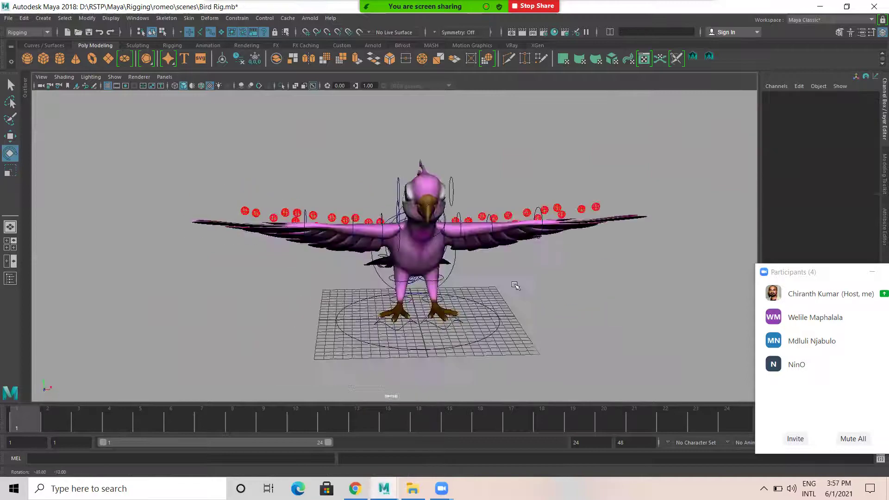
Dismiss the low-battery notice and examine the bird rig's wing controls from the front.
key("q")
left_click_drag(534, 205, 565, 241, "alt")
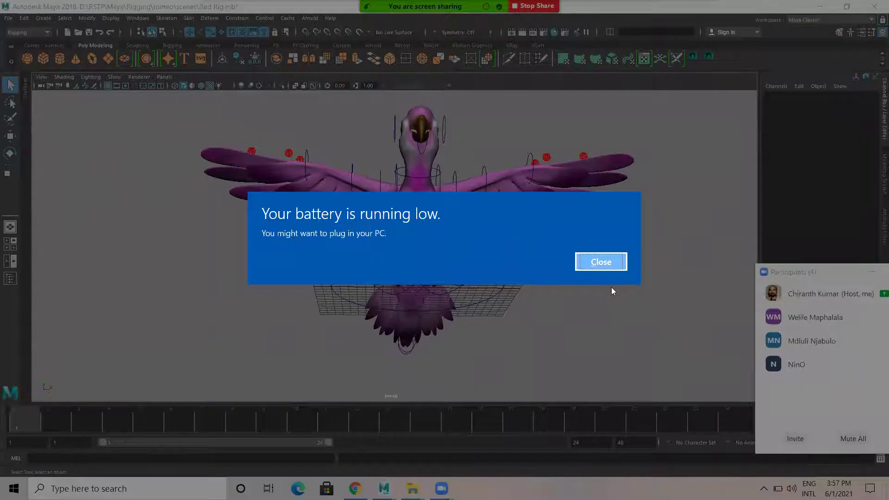
left_click(602, 269)
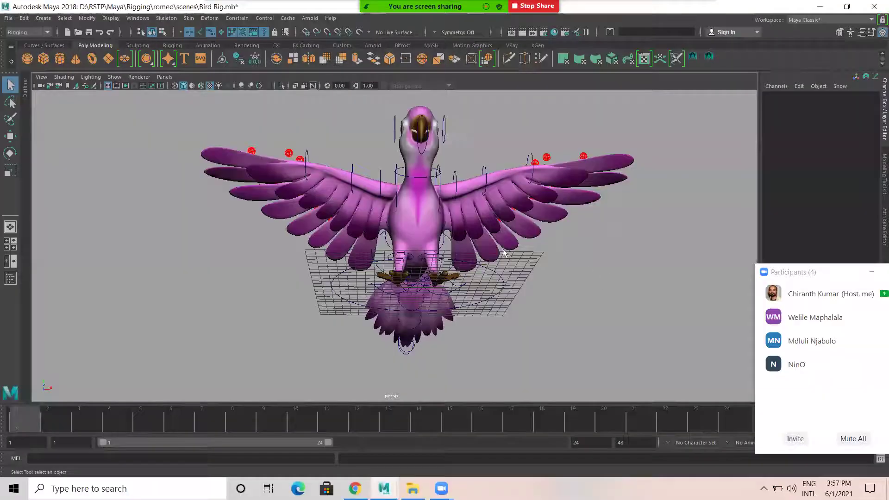
left_click_drag(498, 255, 597, 224, "alt")
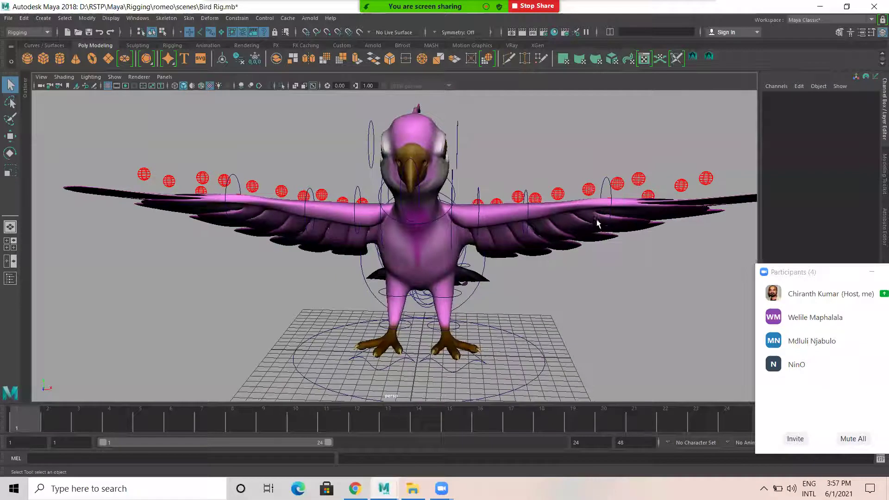
Try selecting the left wing's circle controls together for rotation and undo the attempt.
left_click(607, 181)
left_click_drag(608, 181, 557, 161, "alt")
left_click(554, 163, "shift")
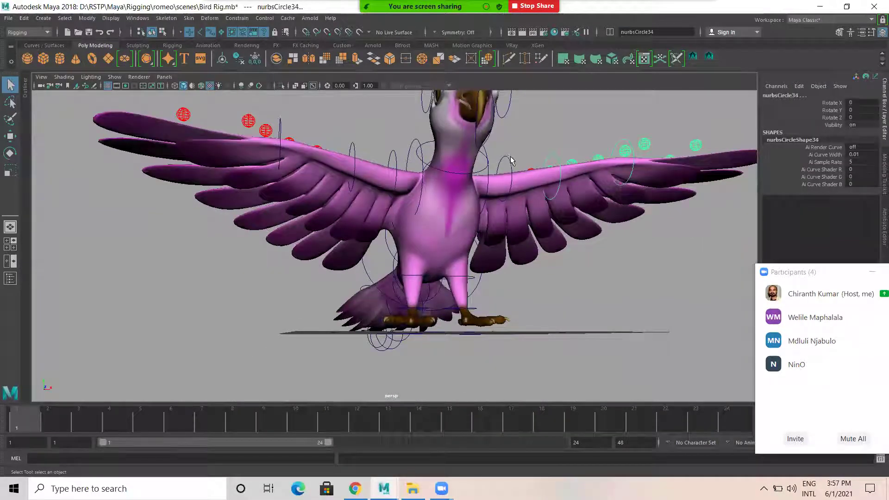
left_click(496, 177, "shift")
left_click(487, 173, "shift")
left_click_drag(487, 173, 469, 221, "alt")
key("e")
key("ctrl+z")
key("ctrl+z")
key("ctrl+z")
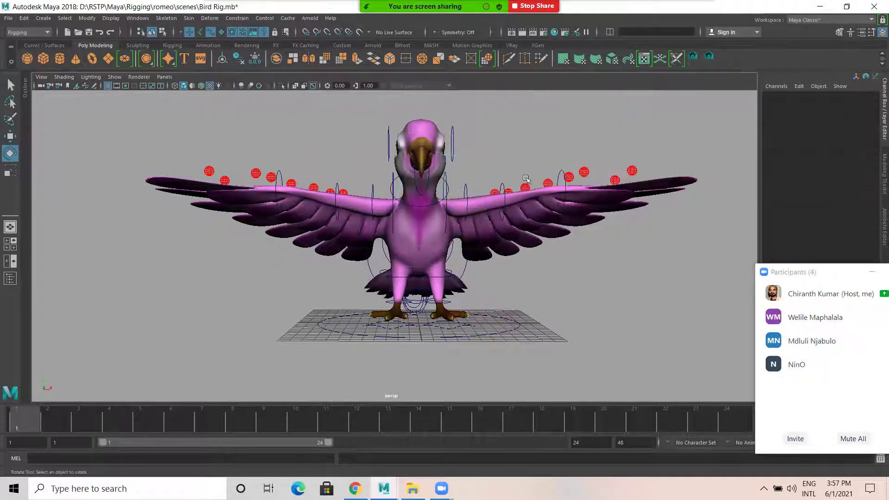
Try rotating the left wing's circle controls together from nurbsCircle35 inward, leave the wing at rest and clear the selection.
left_click(559, 174)
key("q")
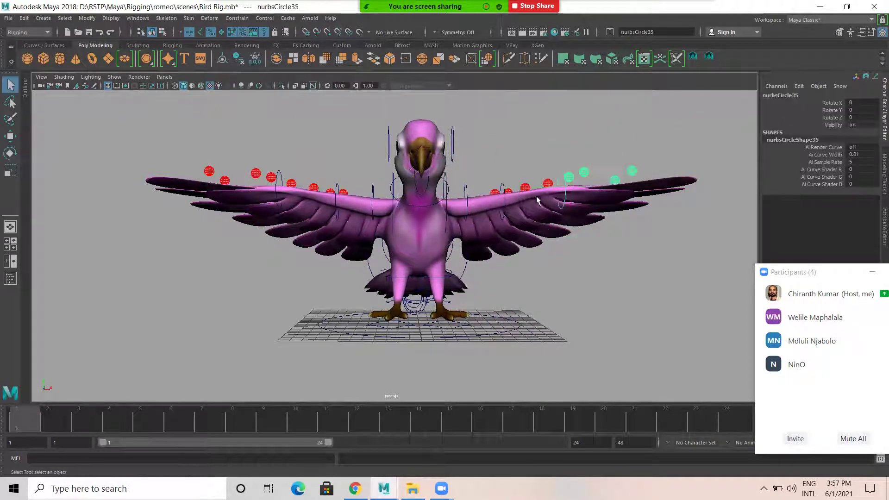
left_click(502, 184, "shift")
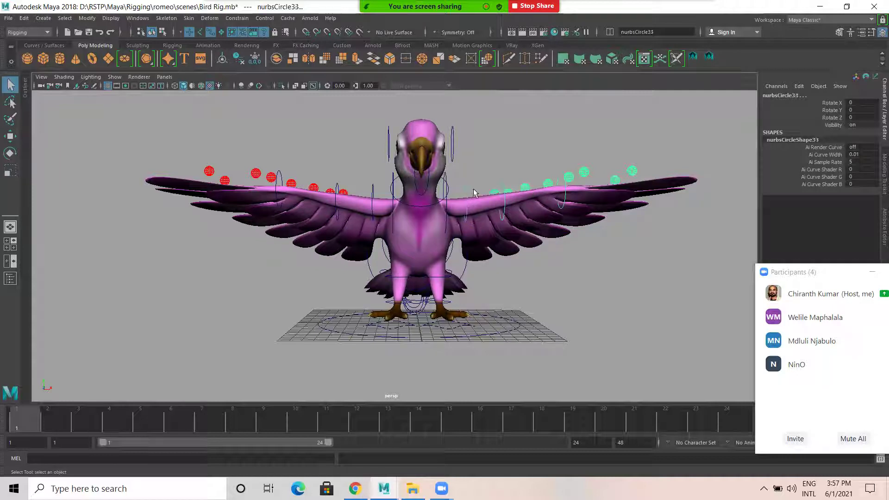
key("e")
left_click_drag(479, 239, 503, 250)
left_click(532, 292)
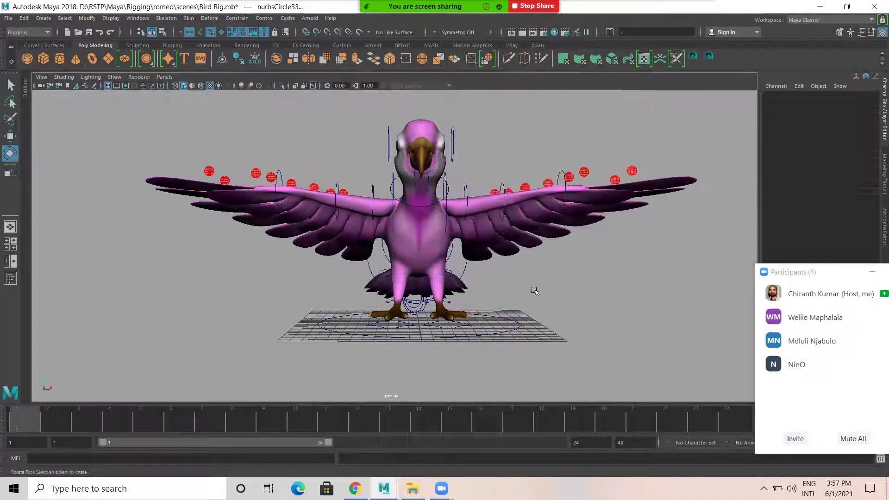
Raise the left wing by rotating its circle controls and LT_MAIN_WING to 22.611 on Z, and key them at frame 1.
left_click_drag(579, 181, 640, 203, "alt")
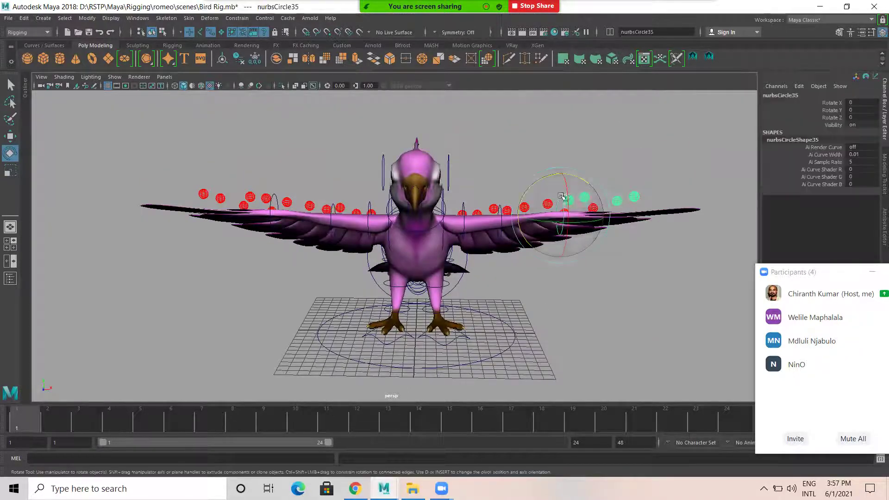
key("q")
left_click(500, 210, "shift")
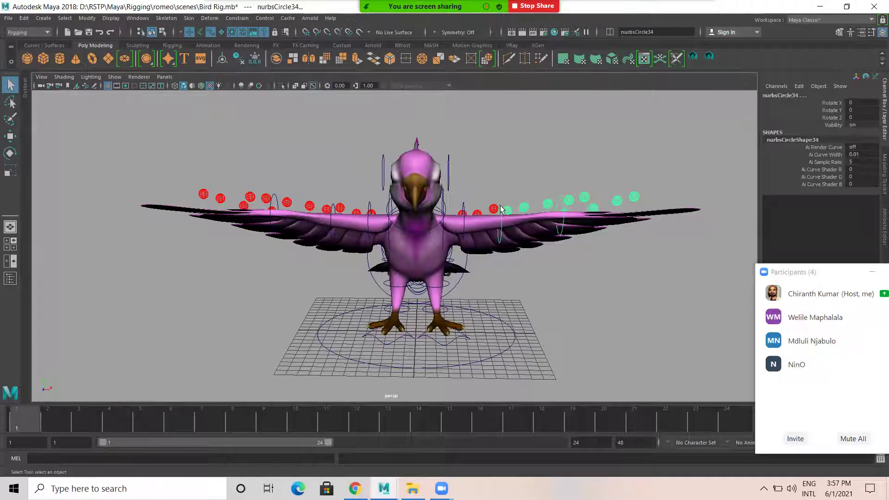
left_click_drag(502, 204, 538, 236, "shift")
key("Up")
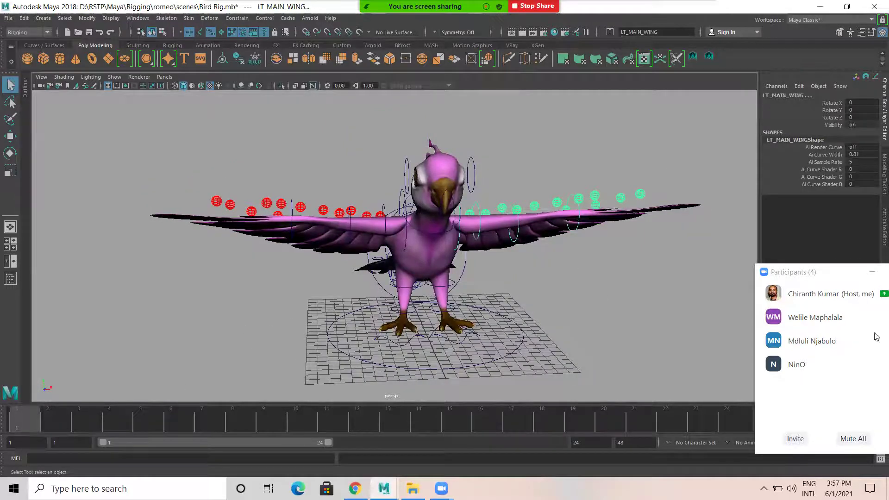
left_click_drag(829, 274, 814, 148)
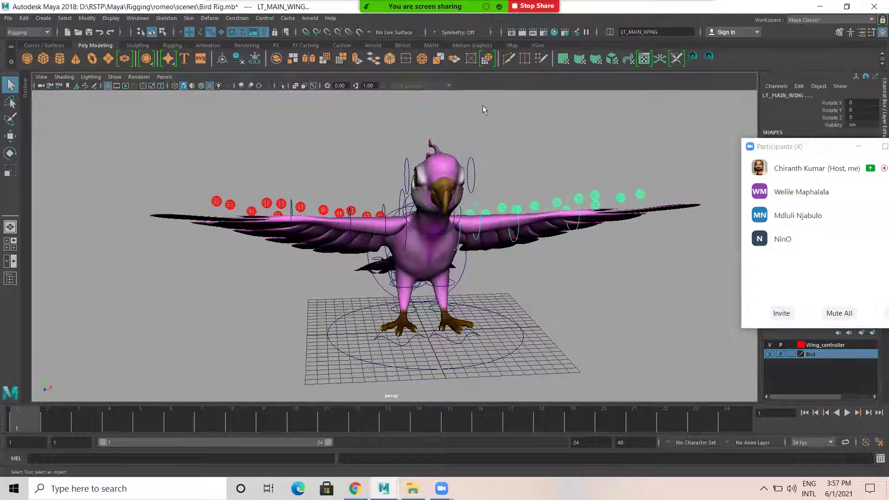
key("e")
left_click_drag(471, 183, 565, 241)
right_click_drag(565, 240, 371, 234, "alt")
left_click_drag(370, 235, 375, 231, "alt")
left_click_drag(450, 209, 453, 212)
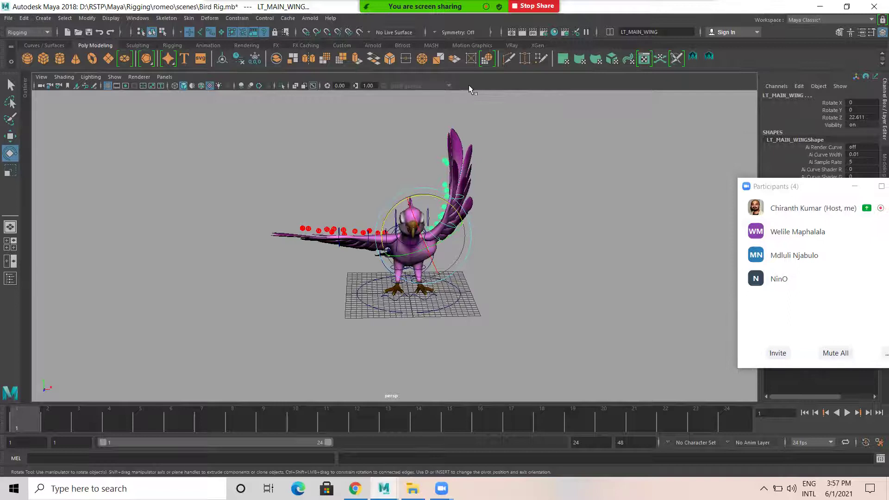
key("s")
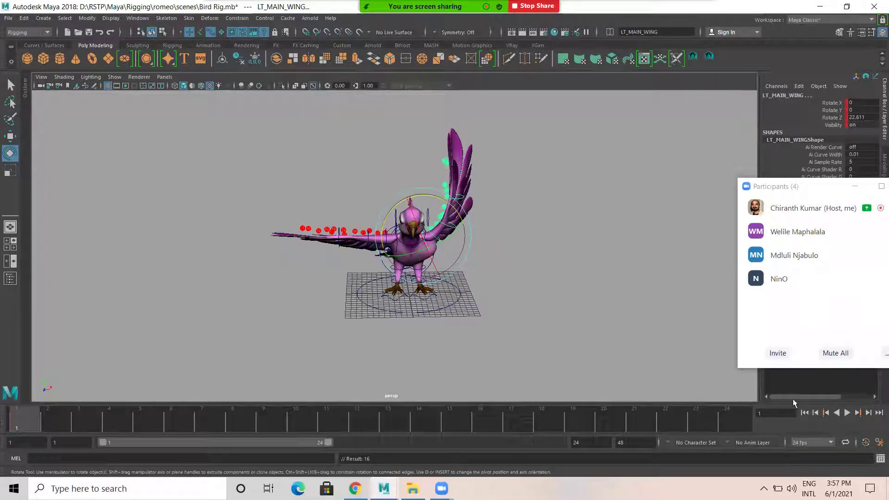
End the playback range at frame 25, go to that frame and try to key the raised left wing.
double_click(582, 442)
type("25")
key("Return")
left_click(727, 422)
type("ss")
Raise the right wing by rotating its circle controls and RT_MAIN_WING to -22.681 on Z, and key them at frames 25 and 1.
right_click_drag(287, 326, 358, 177, "alt")
left_click(358, 177)
left_click_drag(357, 170, 274, 195)
key("q")
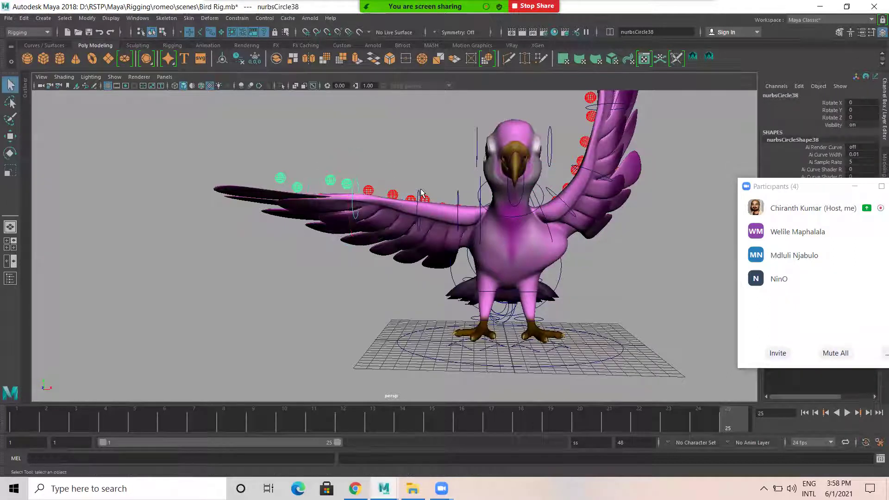
left_click_drag(419, 196, 360, 205, "shift")
left_click(486, 203)
left_click_drag(493, 230, 521, 214, "alt")
key("e")
left_click_drag(595, 247, 513, 250, "alt")
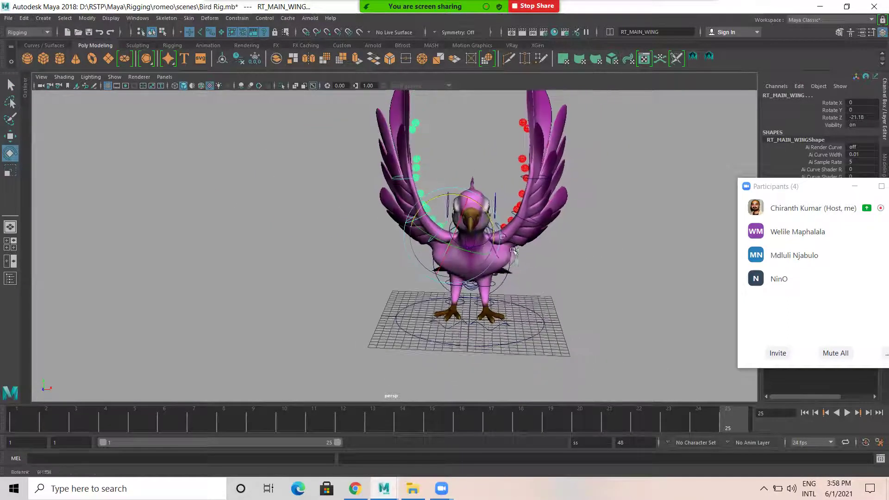
left_click_drag(485, 212, 485, 213)
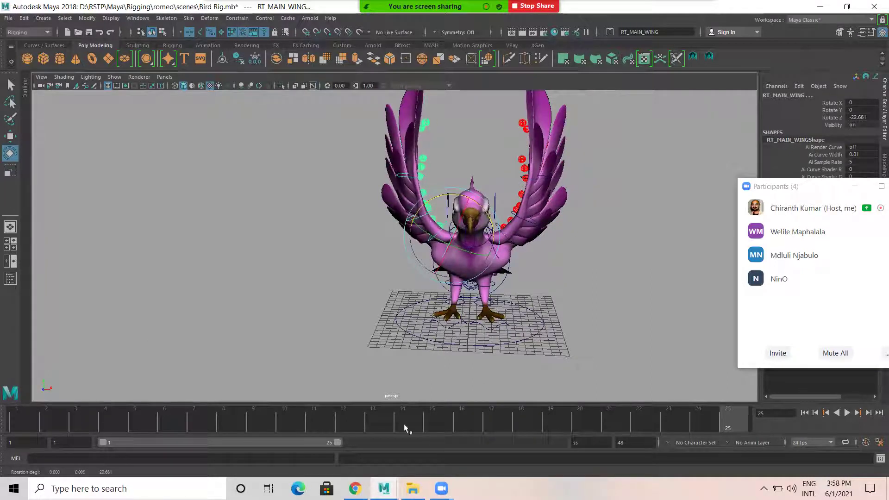
left_click(30, 422)
At frame 13, lower the right wing by rotating its controls to 10.187 on Z and key the pose.
left_click(377, 419)
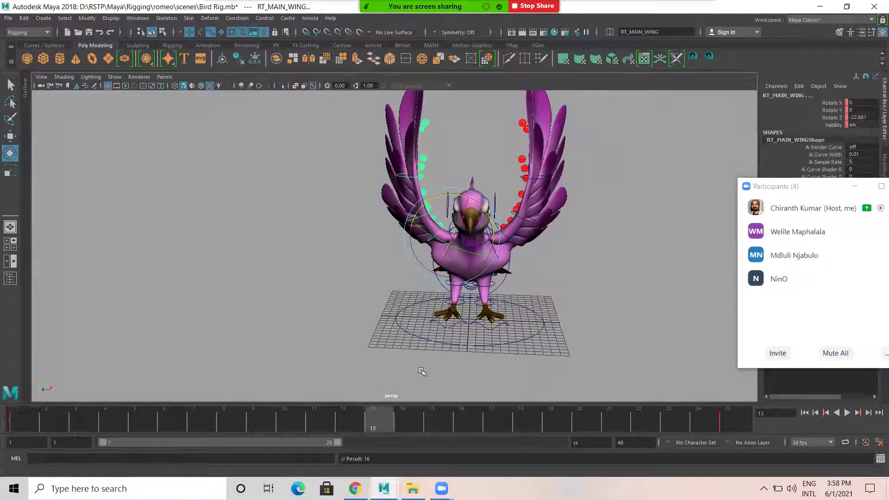
left_click_drag(435, 203, 416, 202)
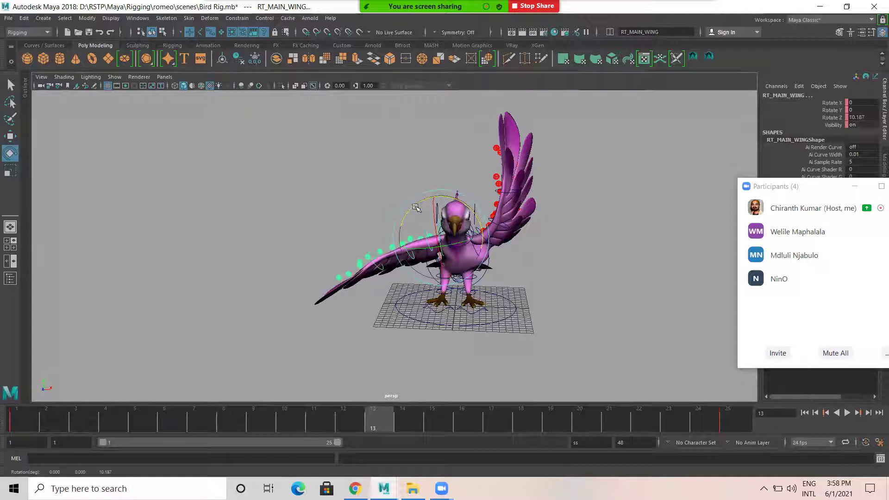
key("s")
Lower the left wing at frame 13 by rotating its circle controls and LT_MAIN_WING to -10.715 on Z, and key them.
right_click_drag(463, 246, 631, 249, "alt")
left_click_drag(580, 212, 582, 217, "alt")
left_click(585, 203)
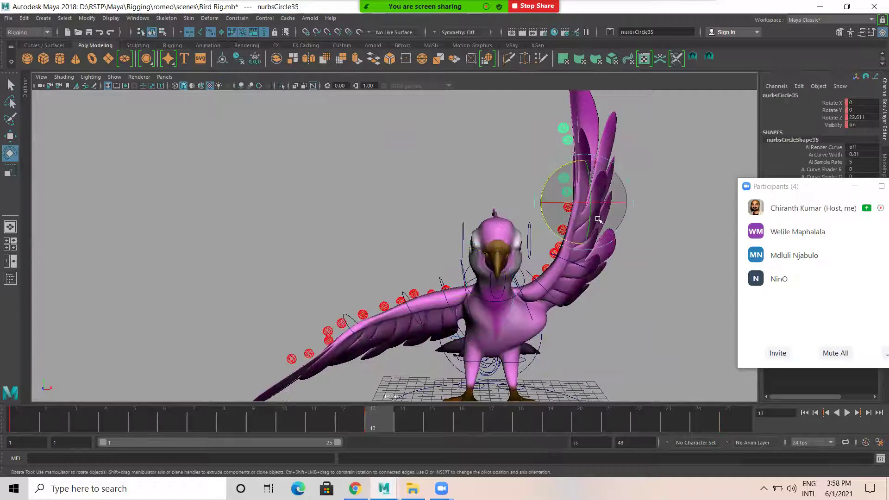
key("q")
left_click(582, 268)
left_click(550, 292)
left_click(528, 309)
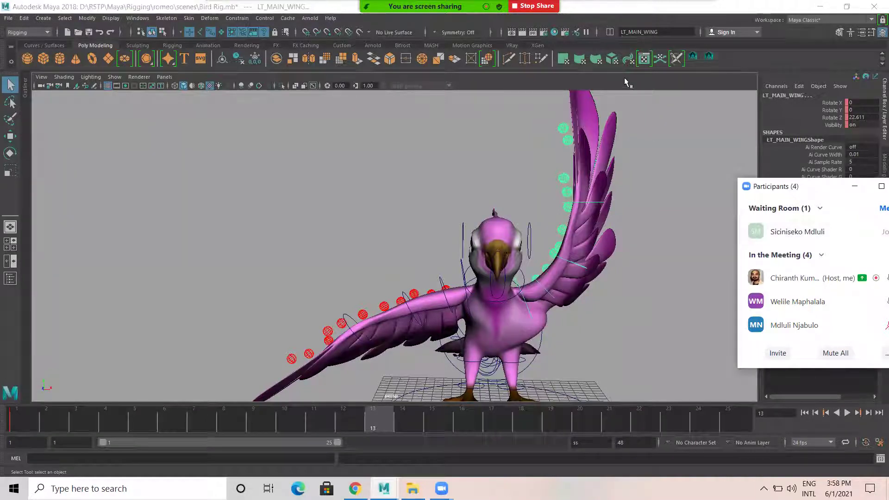
key("e")
left_click_drag(533, 253, 557, 262)
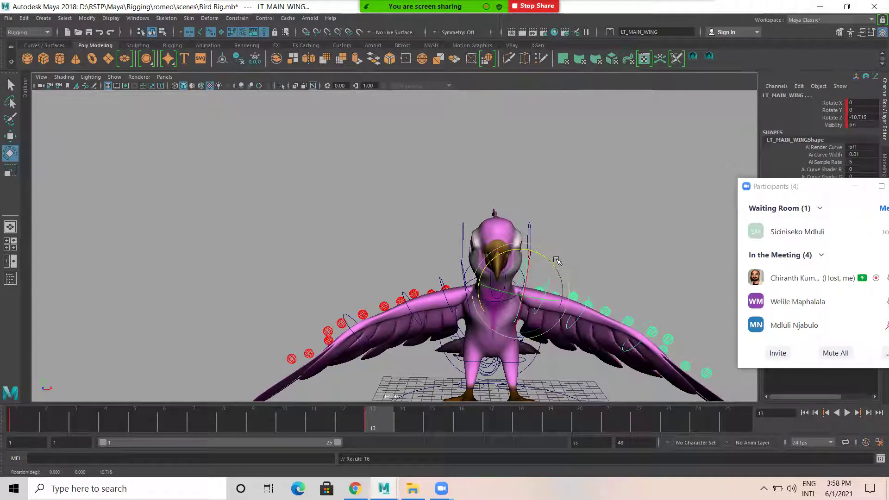
Clear the selection, play the wing flap from the first frame and scrub through its opening frames.
scroll(602, 259, "down", 5)
left_click(540, 225)
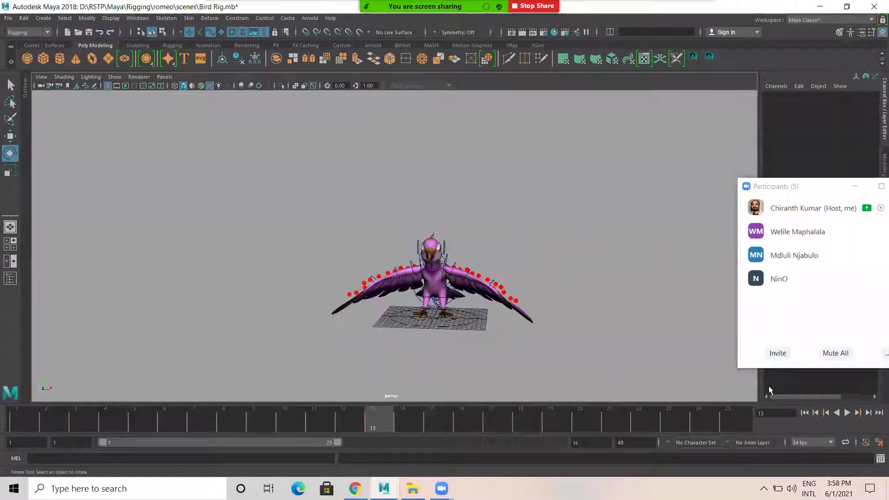
left_click(804, 413)
left_click(847, 412)
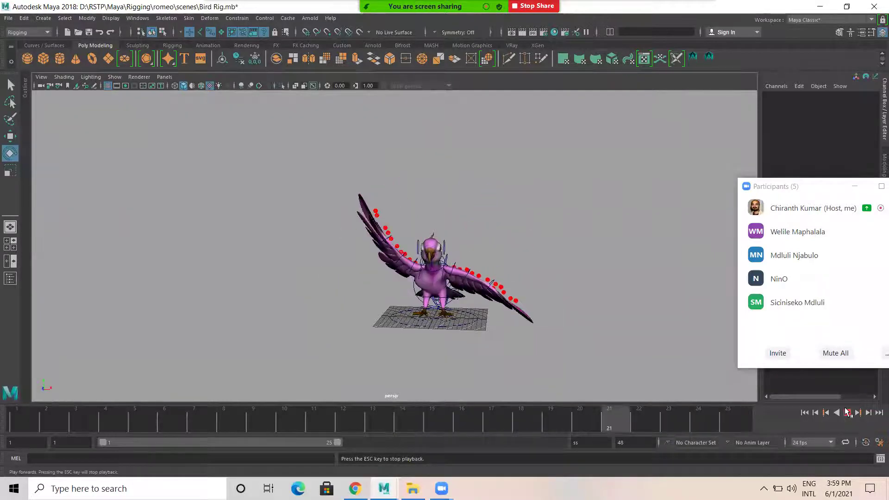
left_click(846, 412)
left_click(803, 413)
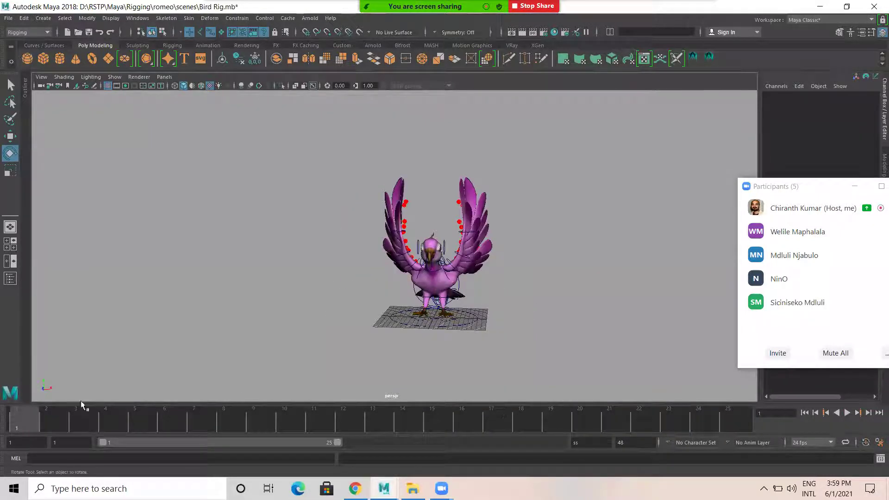
left_click_drag(40, 420, 202, 422)
Turn off smooth mesh preview on the bird's body, minimize the meeting participants window and clear the selection.
left_click(429, 284)
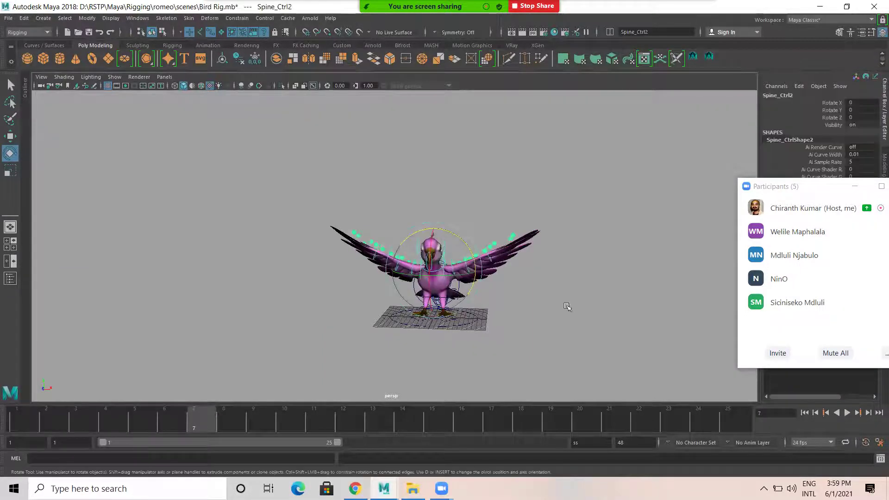
scroll(459, 367, "up", 5)
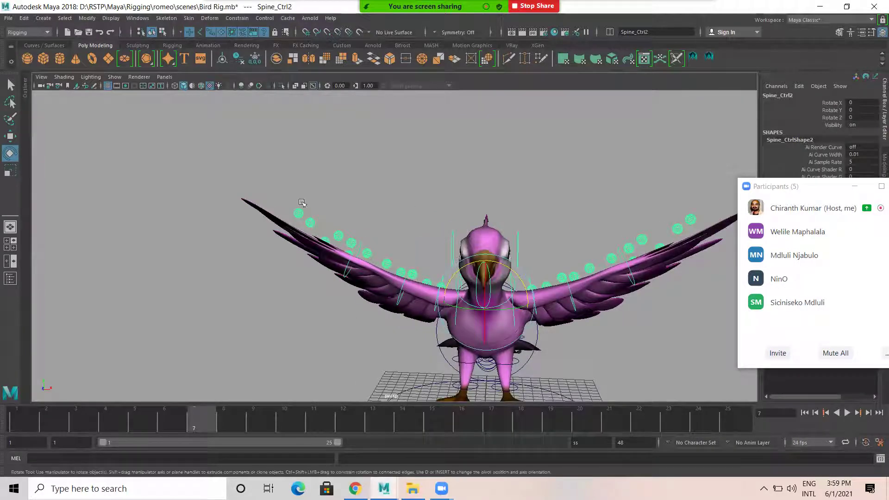
left_click(370, 308)
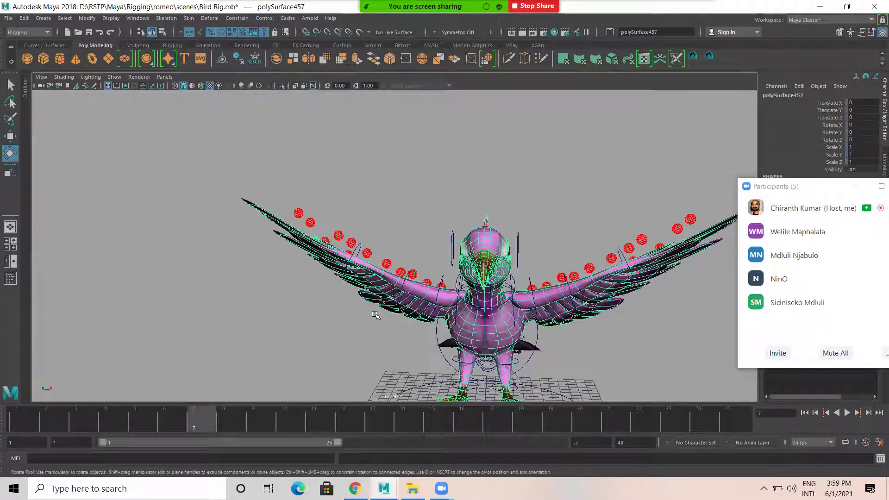
key("1")
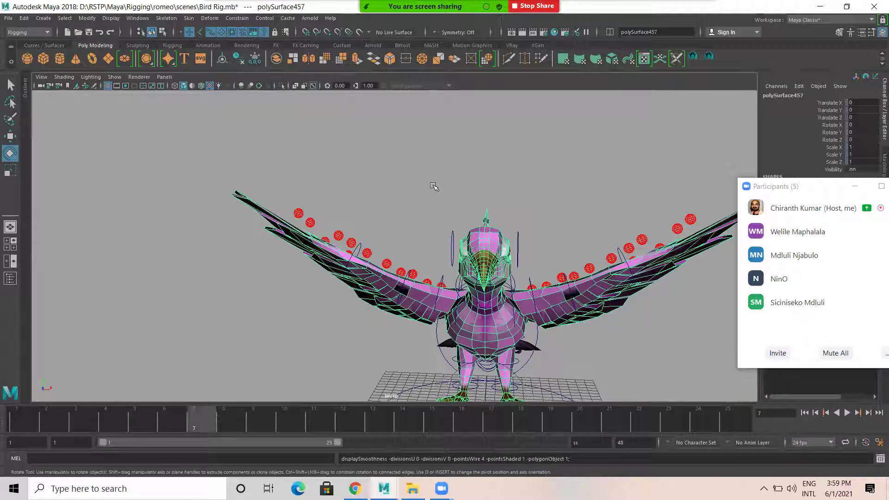
left_click(854, 186)
left_click(669, 345)
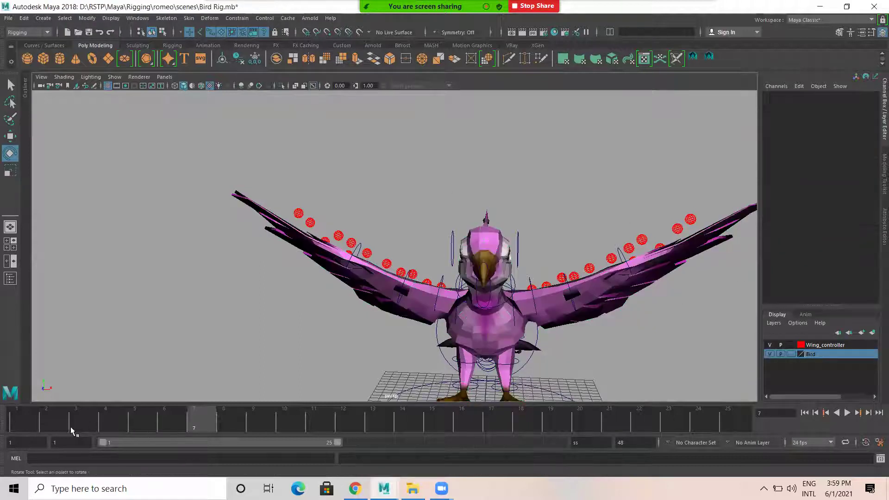
Scrub and play the wing flap with the unsmoothed bird mesh, then stop playback.
left_click_drag(14, 424, 386, 407)
left_click_drag(507, 425, 419, 401)
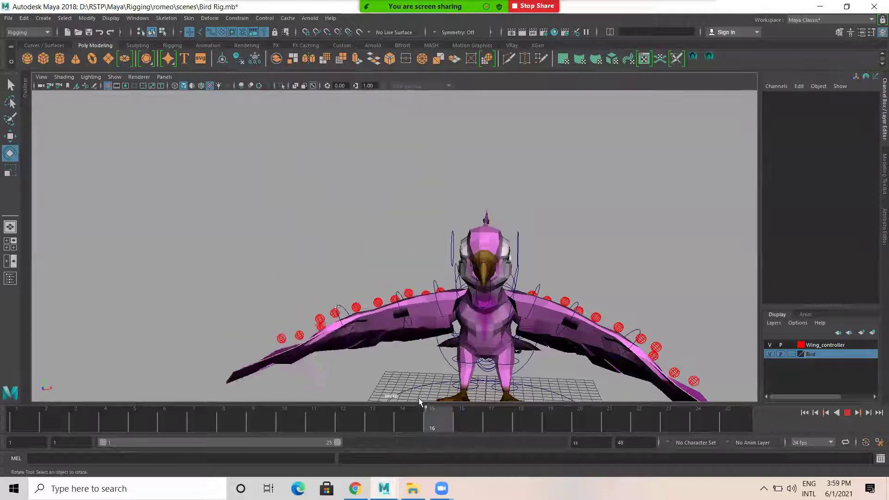
key("Escape")
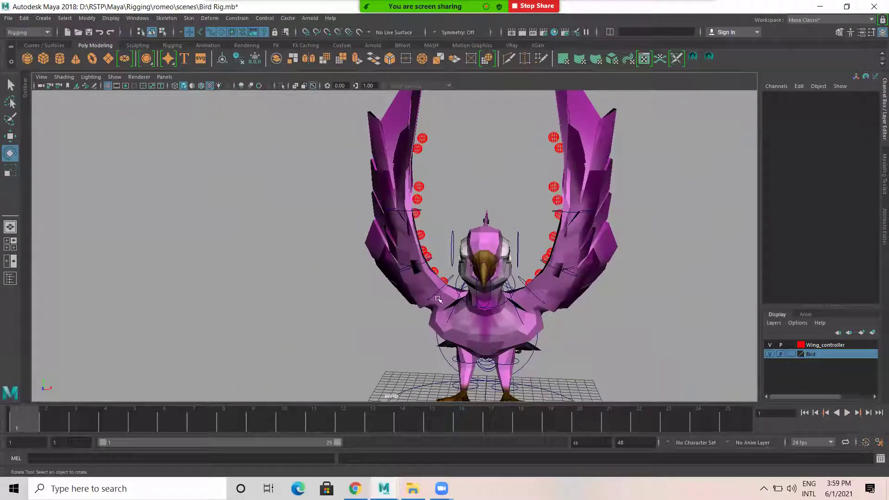
Copy the frame 1 pose of LT_MAIN_WING and the left wing's circle controls to frame 25, key it and clear the selection.
left_click(520, 319)
key("q")
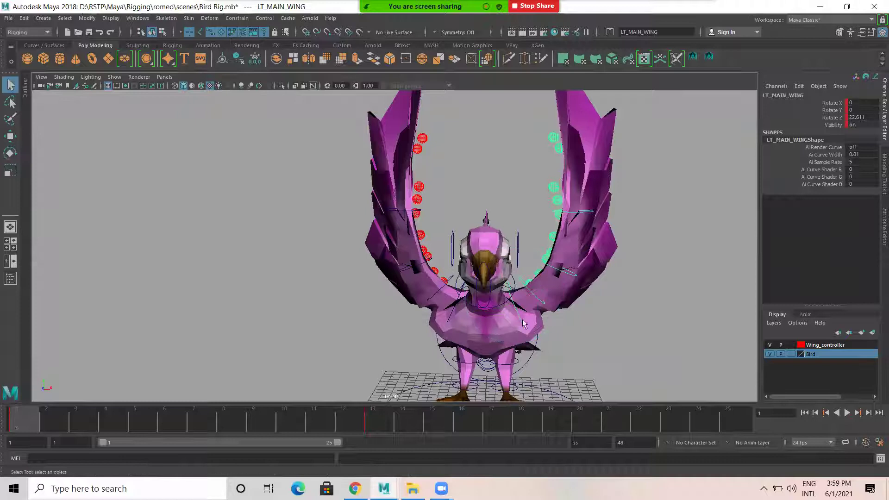
left_click(536, 174)
left_click(581, 214)
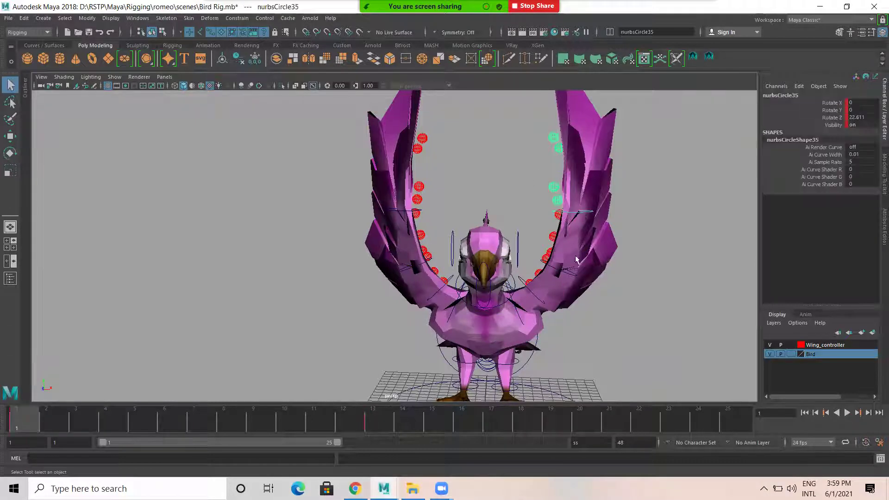
left_click(568, 280, "shift")
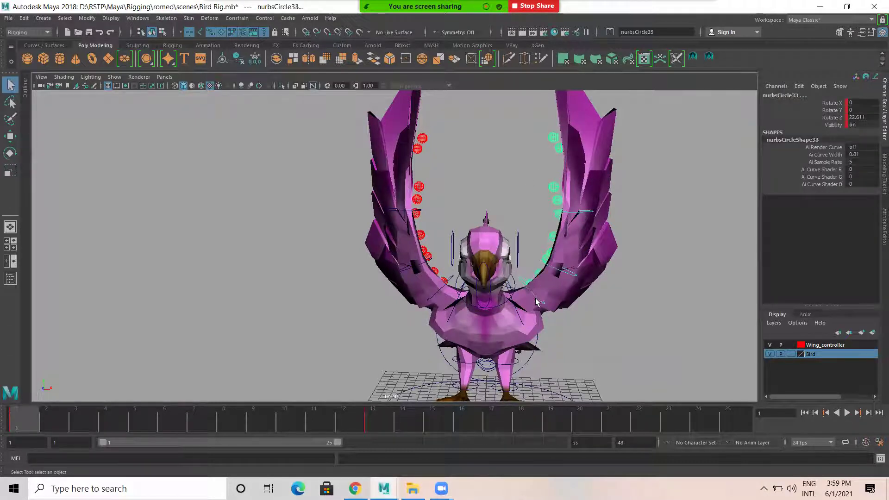
left_click(520, 319, "shift")
left_click_drag(21, 426, 727, 426)
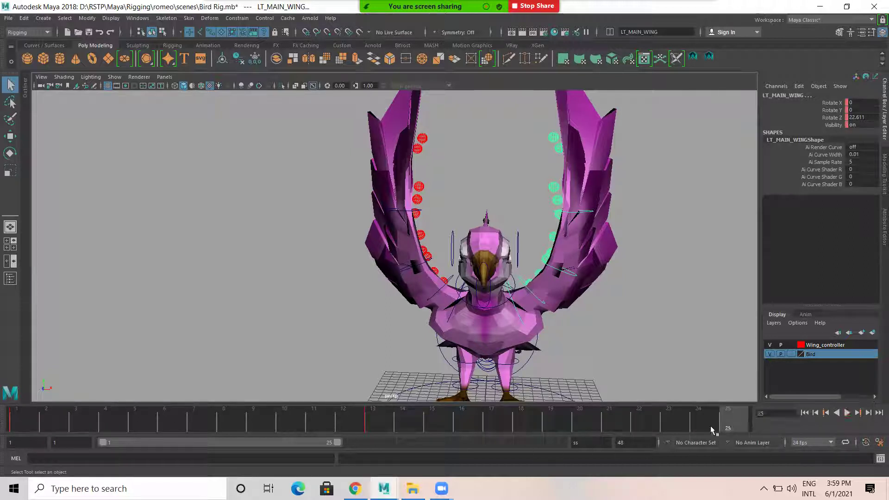
left_click(703, 320)
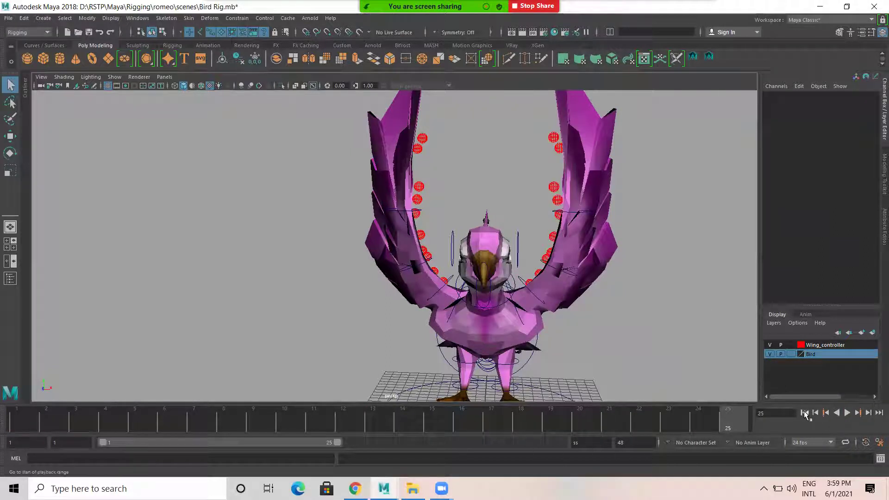
Play the full wing flap, view it from a greater distance, and stop playback.
left_click(846, 413)
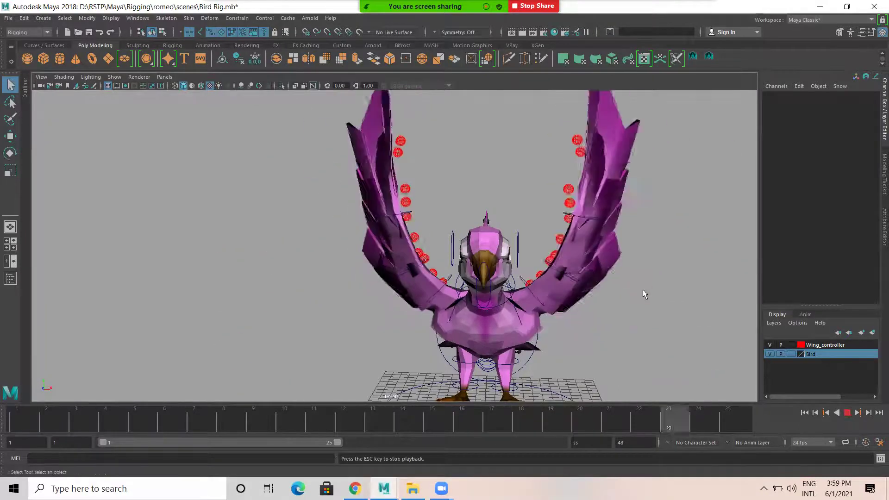
right_click_drag(643, 289, 478, 278, "alt")
left_click_drag(478, 278, 500, 306, "alt")
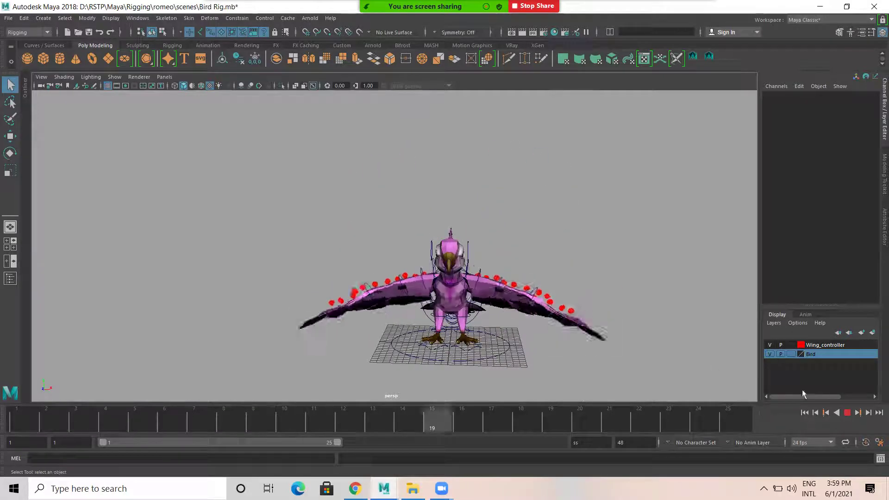
left_click(848, 413)
Rotate both upper-leg circle controls to 69.196 on X to tuck the legs back.
left_click_drag(567, 359, 387, 320, "alt")
scroll(387, 316, "up", 5)
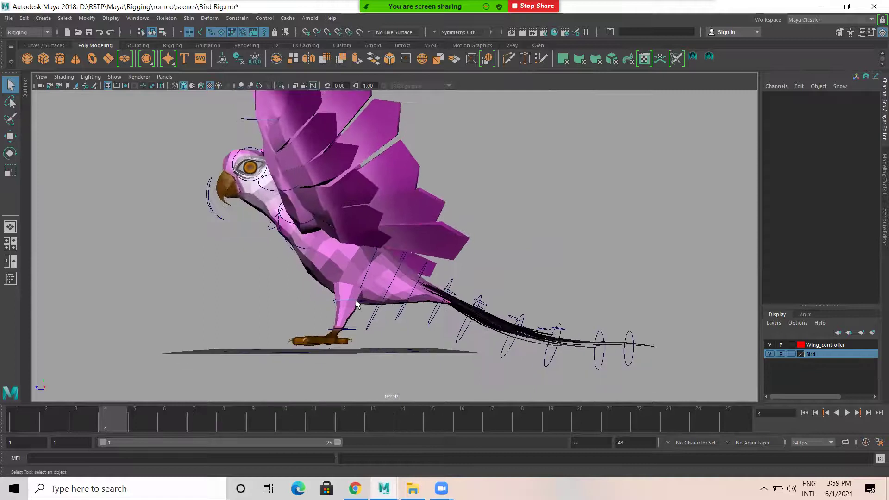
left_click(358, 303)
mouse_move(329, 318)
left_mouse_down("alt")
mouse_move(399, 313)
mouse_move(348, 296)
mouse_move(347, 344)
mouse_move(317, 298)
mouse_move(326, 303)
left_mouse_up("alt")
key("e")
left_click(347, 293)
left_click_drag(342, 355, 557, 163, "alt")
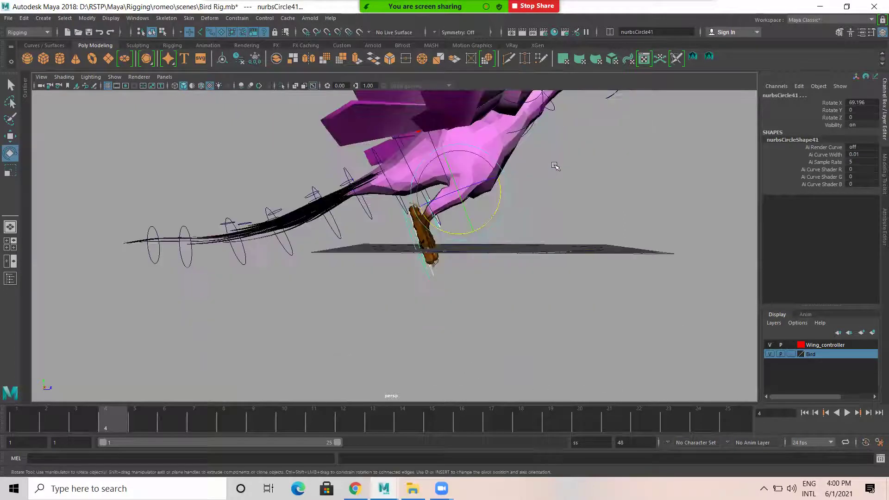
Rotate both lower-leg circle controls to 35.019 on X and clear the selection.
left_click(482, 211)
left_click_drag(436, 227, 512, 263, "alt")
left_click(543, 235)
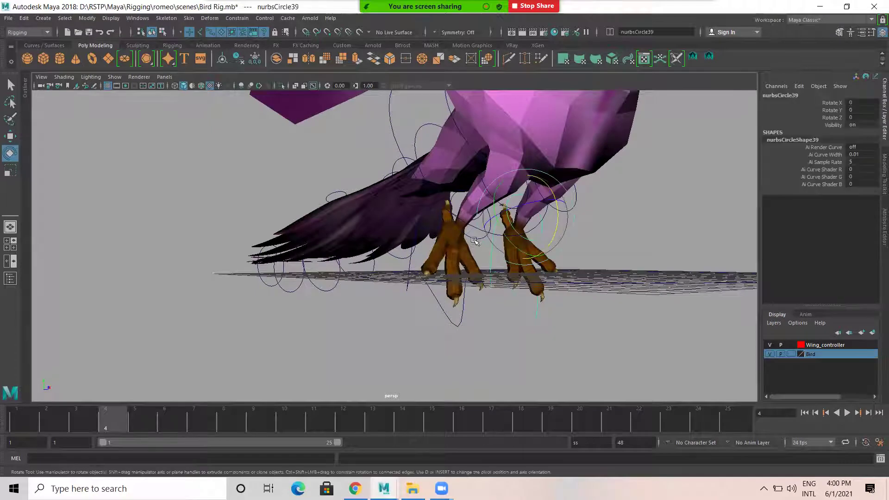
left_click_drag(542, 235, 529, 259, "alt")
left_click_drag(449, 219, 436, 239)
left_click(549, 248)
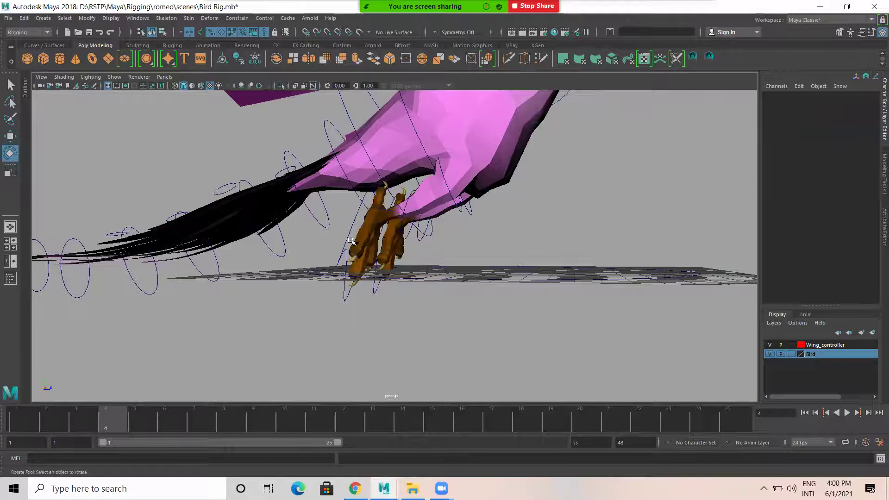
Rotate both foot circle controls to 11.509 on X to align the feet with the tucked legs.
left_click_drag(345, 244, 299, 241, "alt")
left_click(343, 213)
left_click(122, 203)
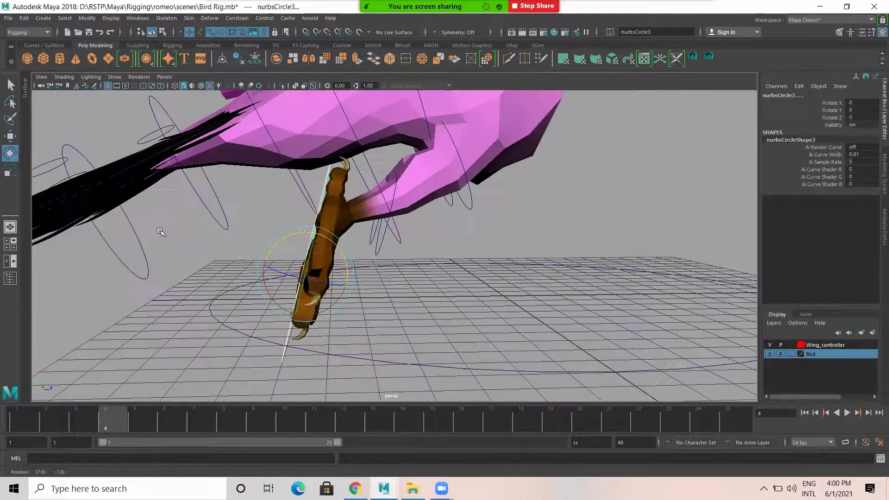
left_click_drag(189, 229, 274, 274, "alt")
left_click_drag(370, 272, 301, 248)
Select the upper-leg, lower-leg and foot controls of both legs and key their tucked pose at frames 1 and 25.
right_click_drag(302, 248, 431, 312, "alt")
left_click_drag(430, 312, 43, 347, "alt")
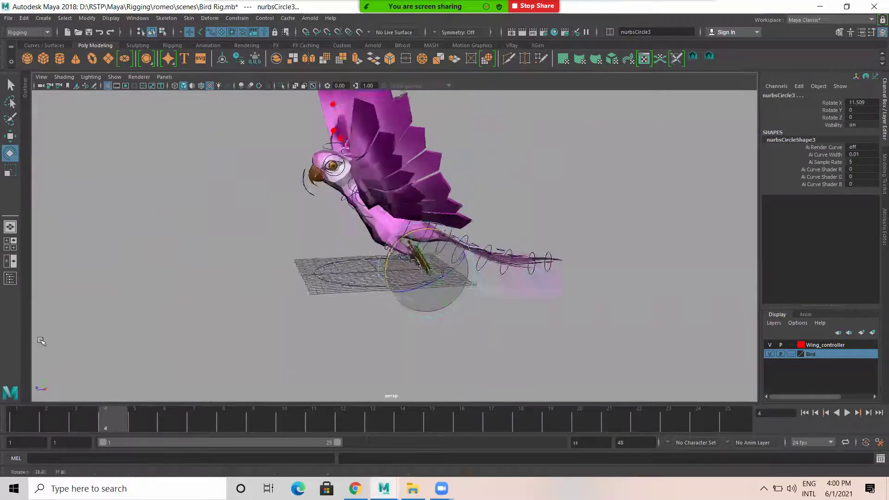
right_click_drag(43, 347, 396, 401, "alt")
key("q")
scroll(365, 308, "up", 4)
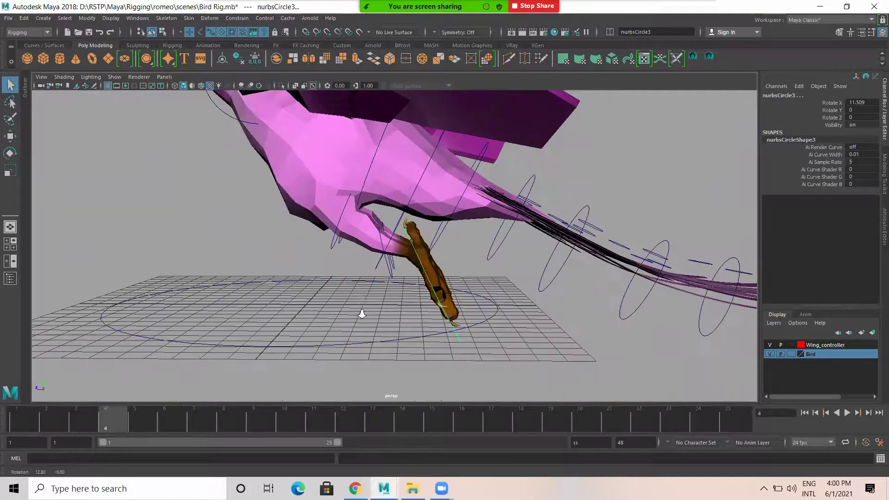
left_click(373, 286)
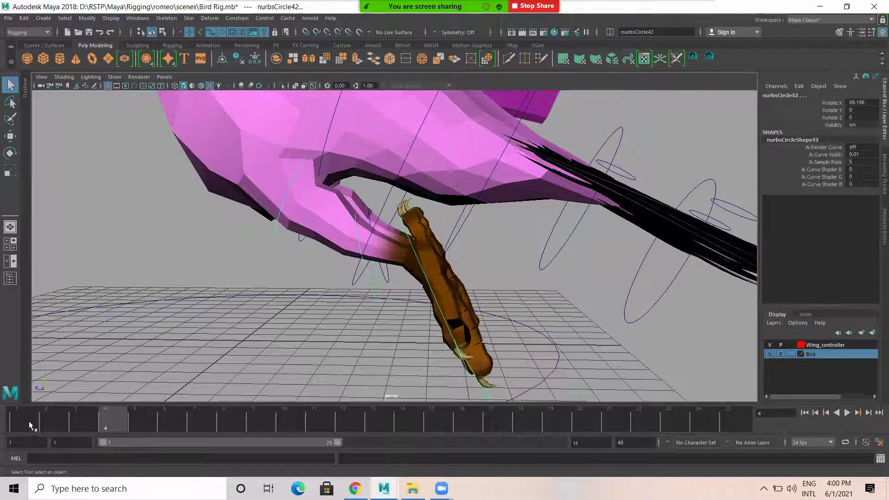
left_click(17, 423)
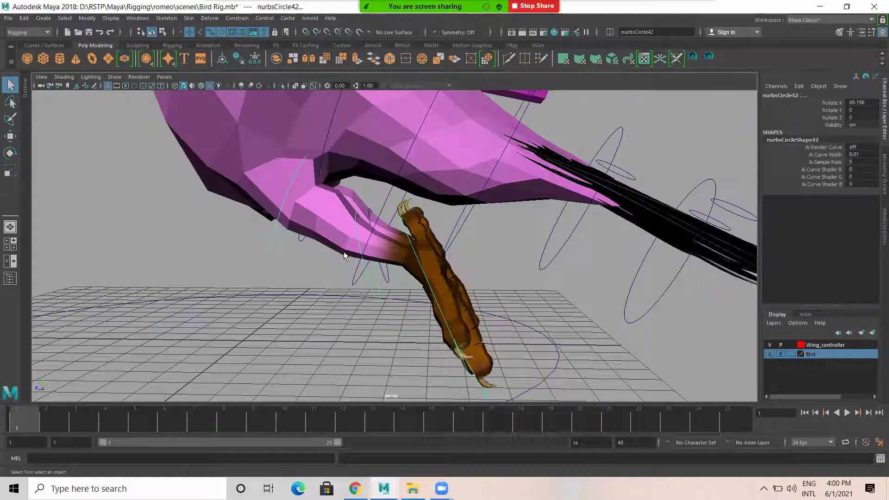
key("s")
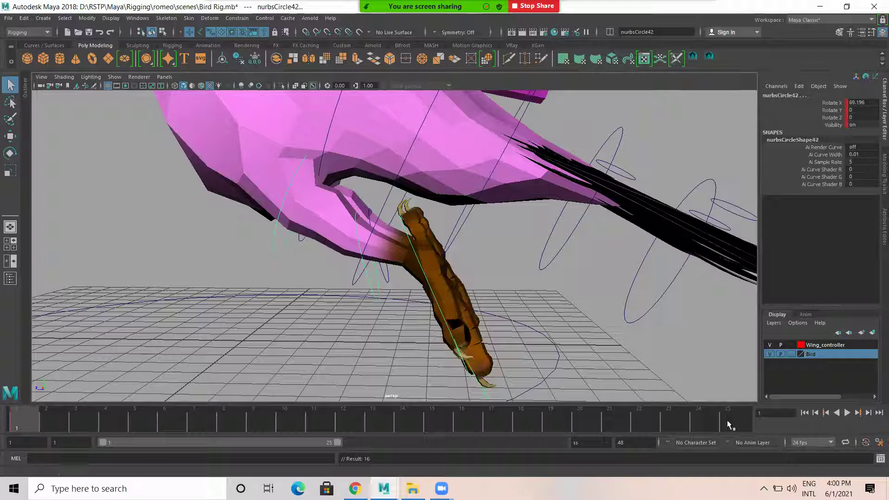
left_click(728, 421)
Go to frame 13 and select the foot, lower-leg and upper-leg controls of the bird's right leg.
left_click(390, 425)
left_click_drag(403, 385, 443, 351, "alt")
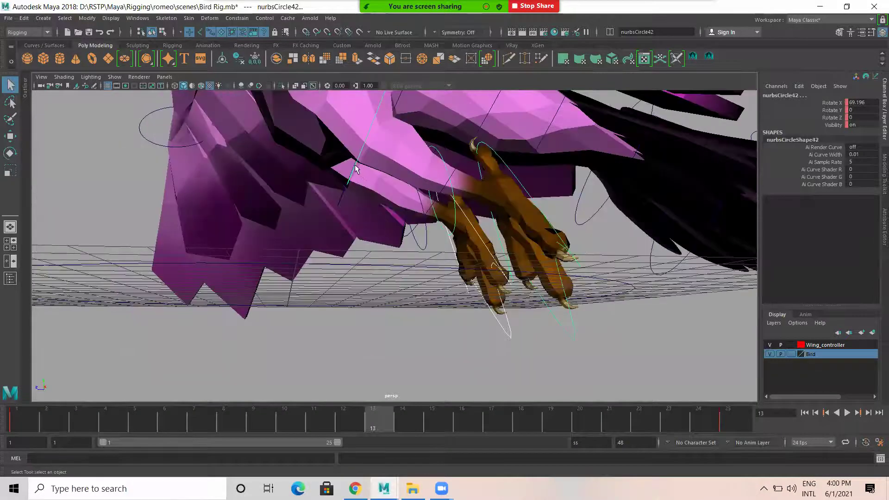
left_click_drag(373, 215, 446, 270, "alt")
left_click(407, 249)
left_click_drag(528, 277, 530, 270, "alt")
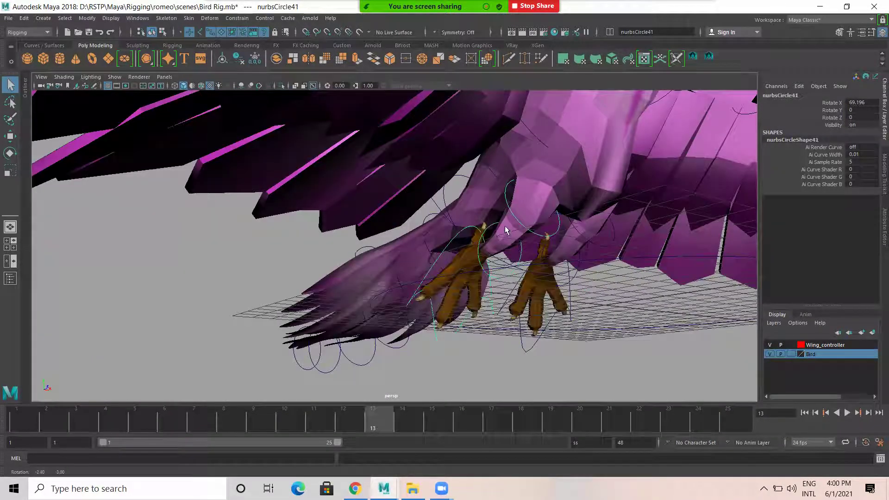
left_click(489, 301)
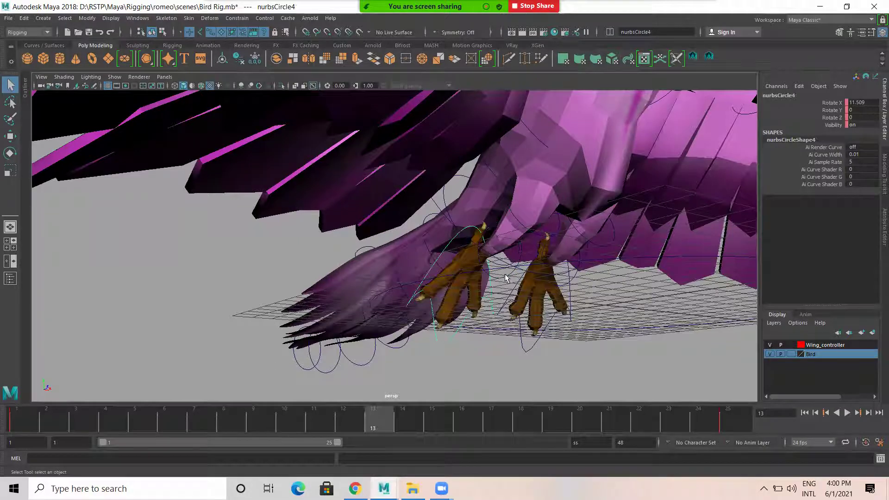
left_click(508, 280, "shift")
left_click_drag(508, 280, 418, 222, "alt")
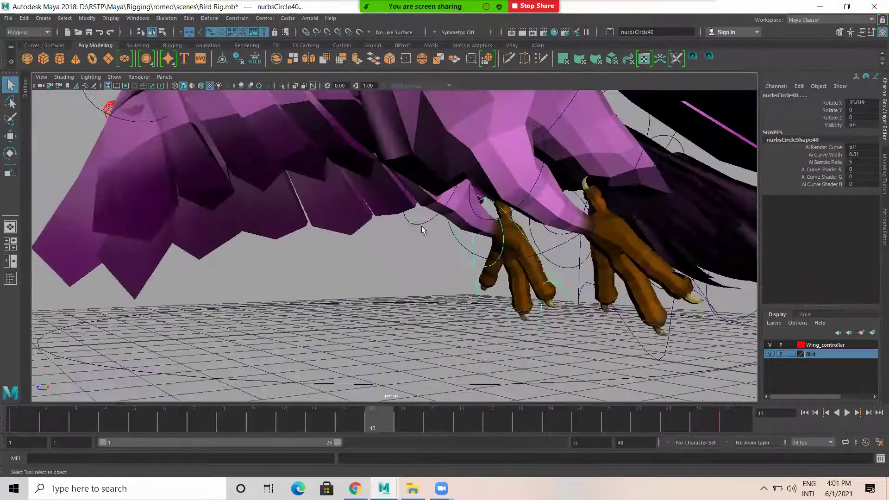
left_click(412, 214)
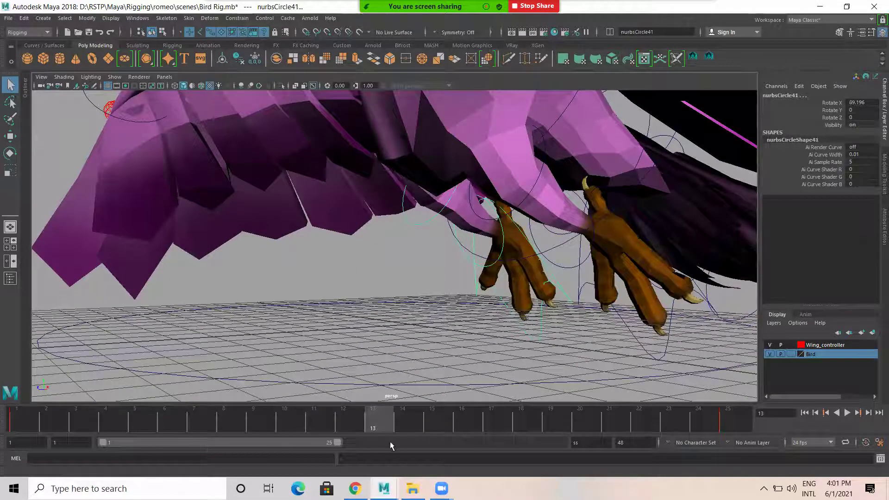
Select the foot, lower-leg and upper-leg controls of both legs together at frame 13.
left_click_drag(390, 351, 458, 341, "alt")
right_click_drag(458, 341, 596, 328, "alt")
left_click_drag(543, 311, 500, 291, "alt")
left_click(478, 298)
left_click_drag(508, 320, 561, 393, "alt")
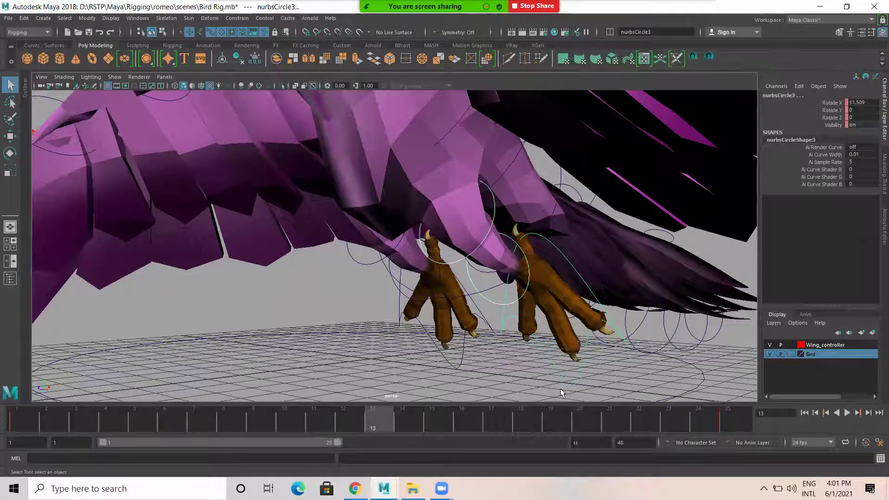
left_click_drag(418, 340, 448, 356, "alt")
left_click(432, 349)
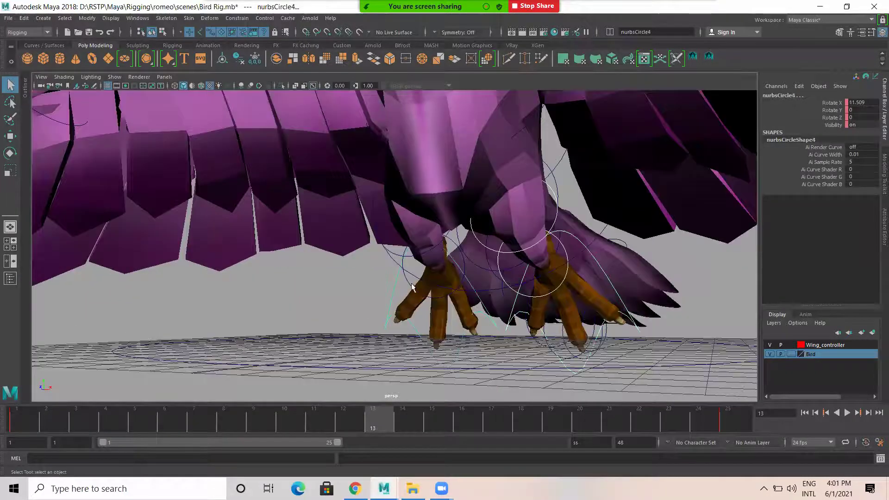
left_click_drag(417, 298, 367, 281, "alt")
right_click_drag(366, 281, 414, 328, "alt")
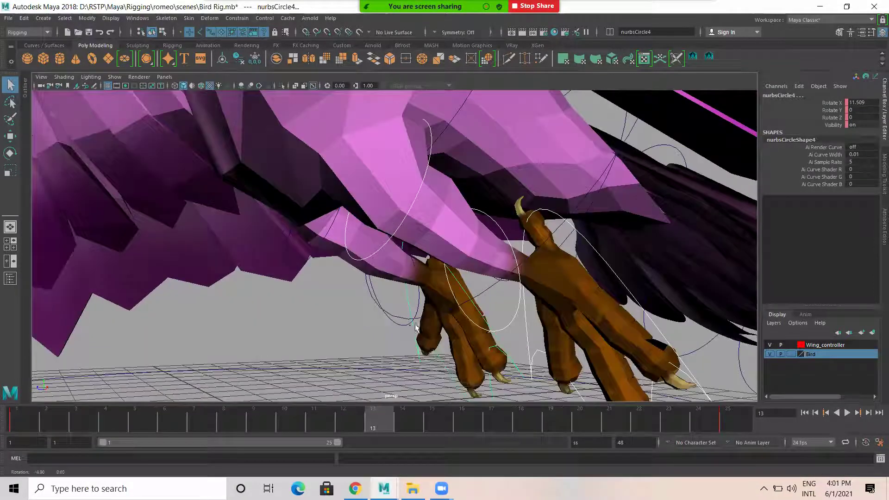
left_click(401, 333)
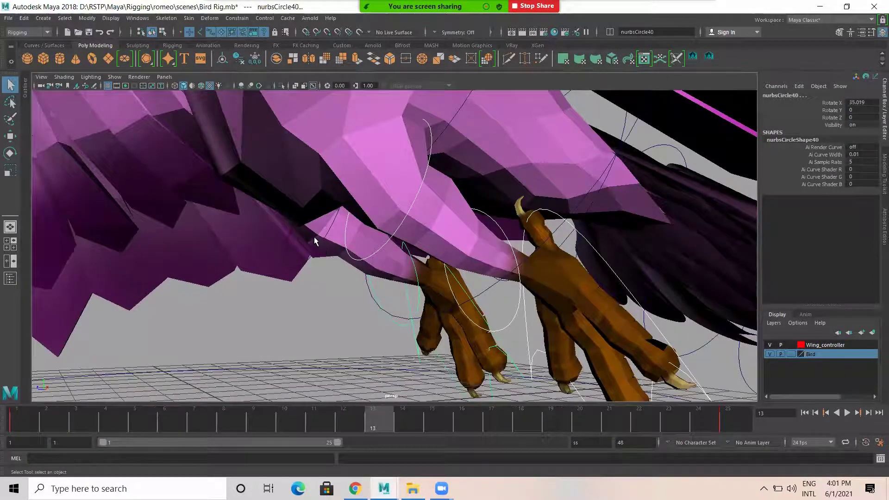
left_click_drag(333, 290, 350, 309, "alt")
left_click(363, 301)
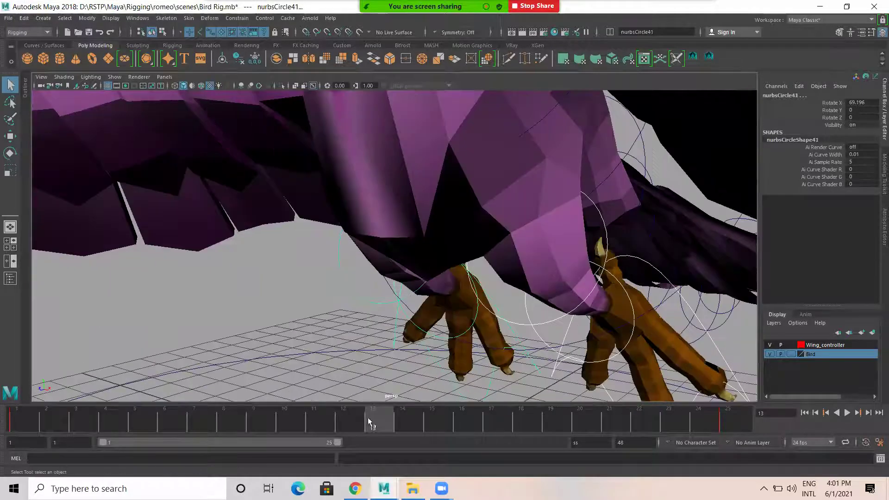
Rotate the selected leg controls together, bringing the upper-leg control to 66.032 on X, and key them at frame 13.
left_click_drag(401, 395, 393, 309, "alt")
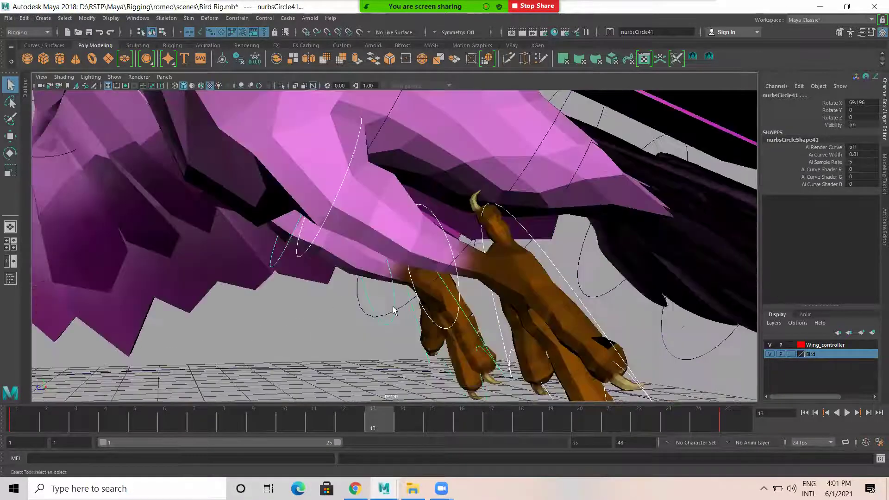
key("e")
left_click_drag(296, 247, 294, 246)
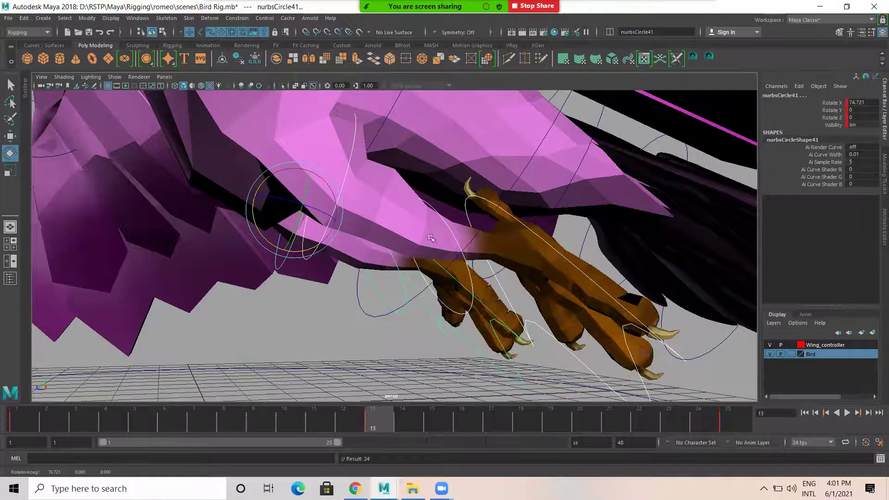
left_click_drag(431, 238, 440, 274, "alt")
left_click_drag(296, 259, 367, 308, "alt")
left_click_drag(388, 224, 363, 261)
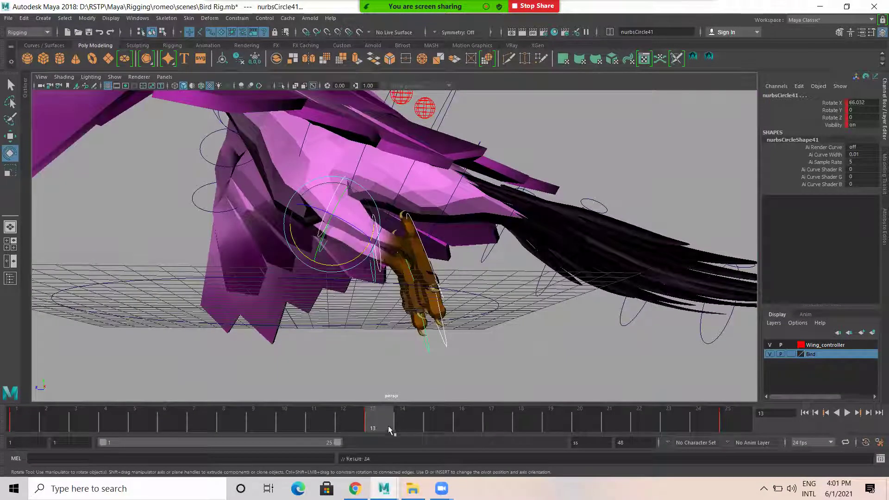
Frame the whole bird from the side, clear the selection, play the animation from frame 1 and stop it.
left_click_drag(373, 297, 319, 334, "alt")
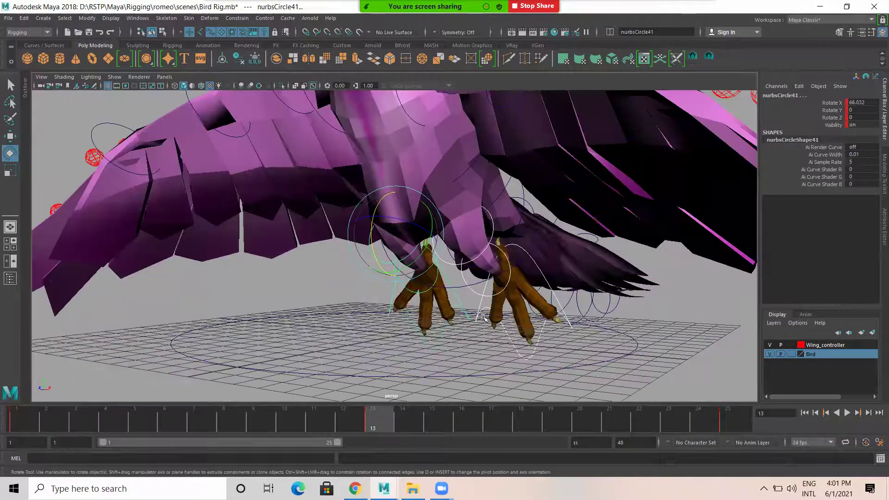
left_click_drag(250, 355, 269, 296, "alt")
key("a")
left_click_drag(337, 327, 482, 331, "alt")
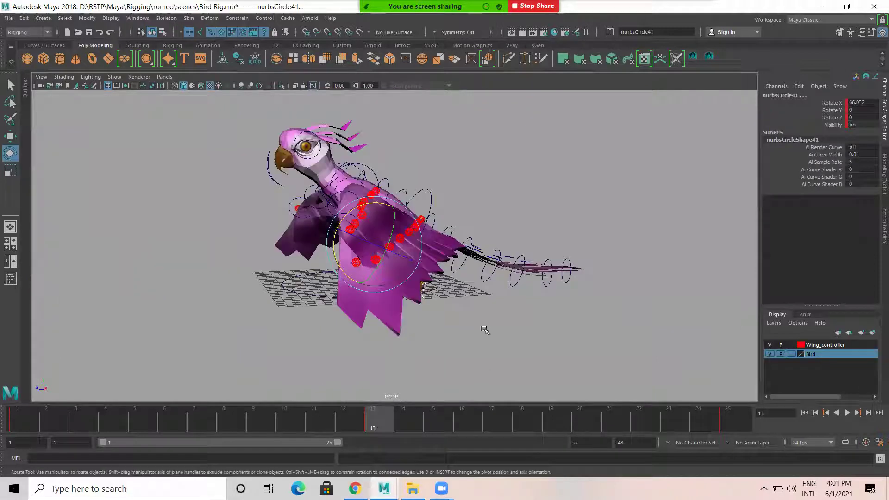
left_click(482, 331)
left_click(31, 408)
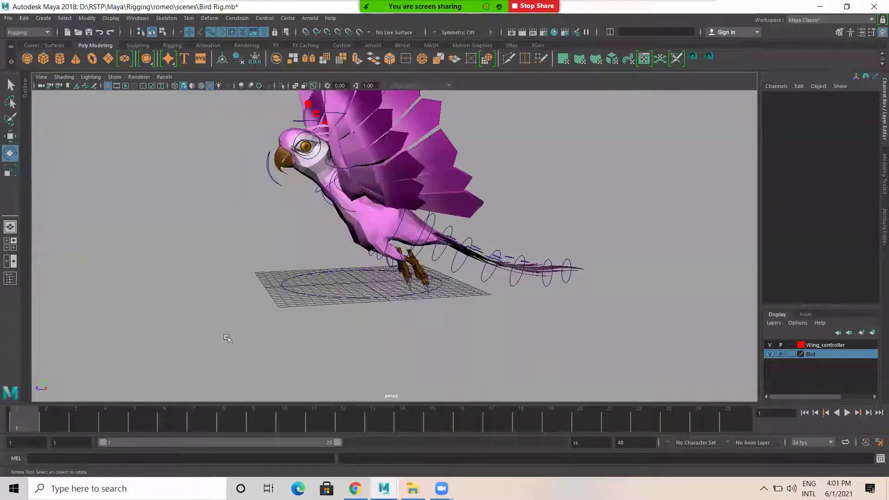
left_click(845, 416)
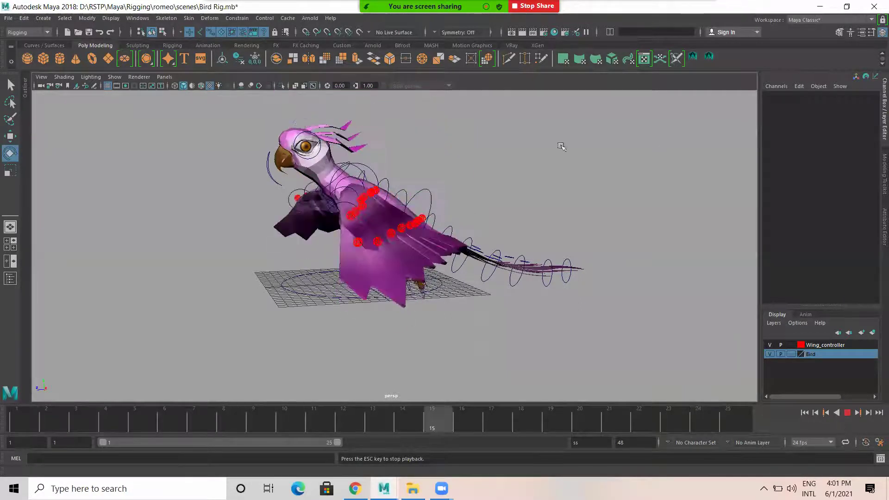
left_click(847, 412)
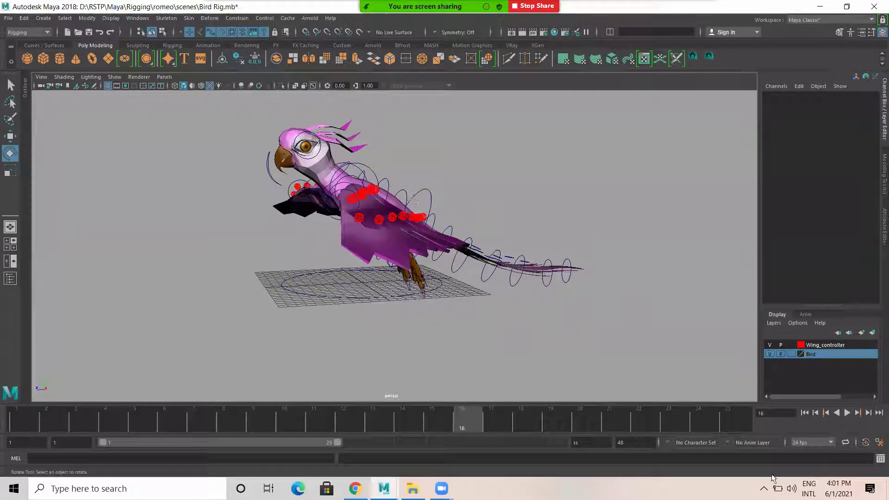
Set the system speaker volume to 19.
left_click(791, 489)
left_click(745, 460)
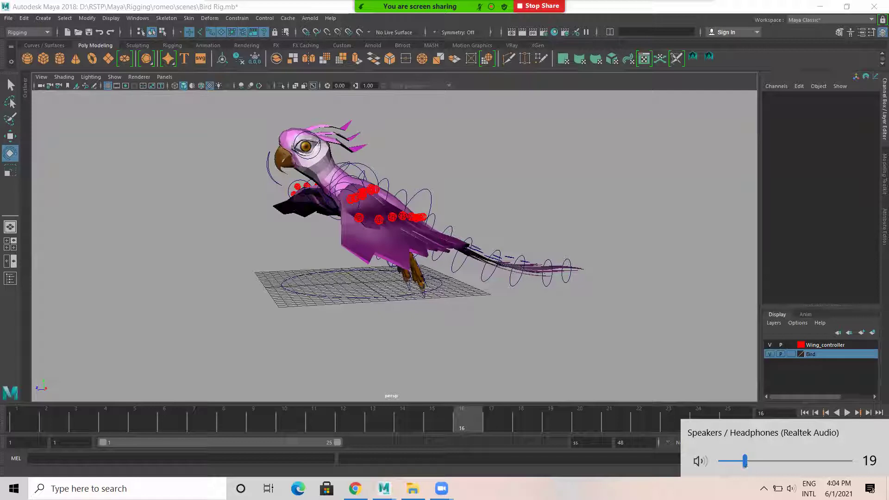
left_click(473, 83)
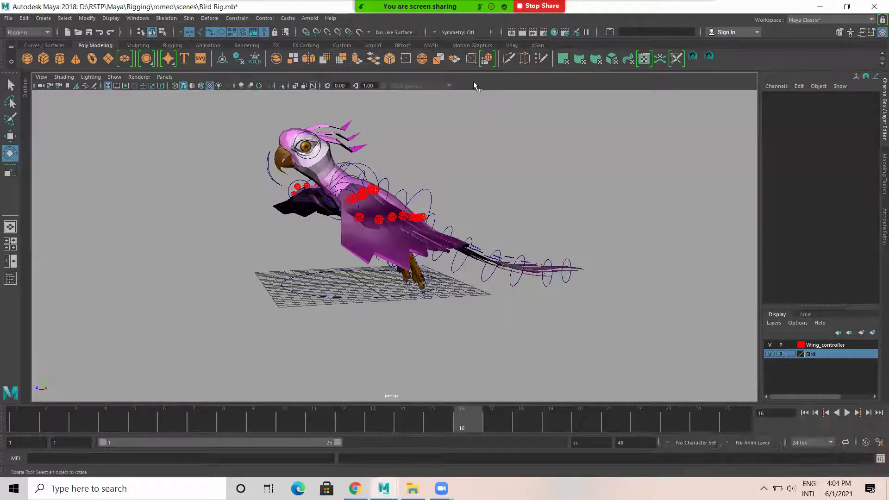
Go to frame 1, turn on smooth mesh preview for the bird's body and clear the selection.
left_click_drag(301, 199, 357, 199, "alt")
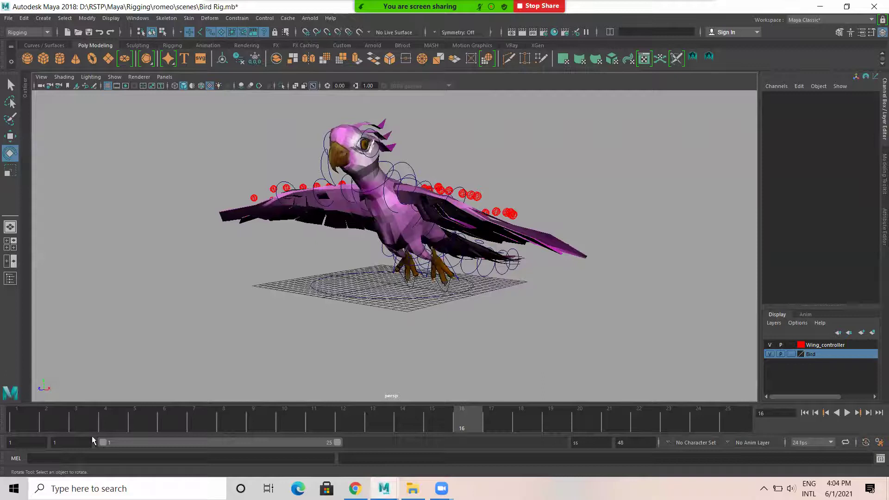
left_click_drag(254, 359, 372, 299, "alt")
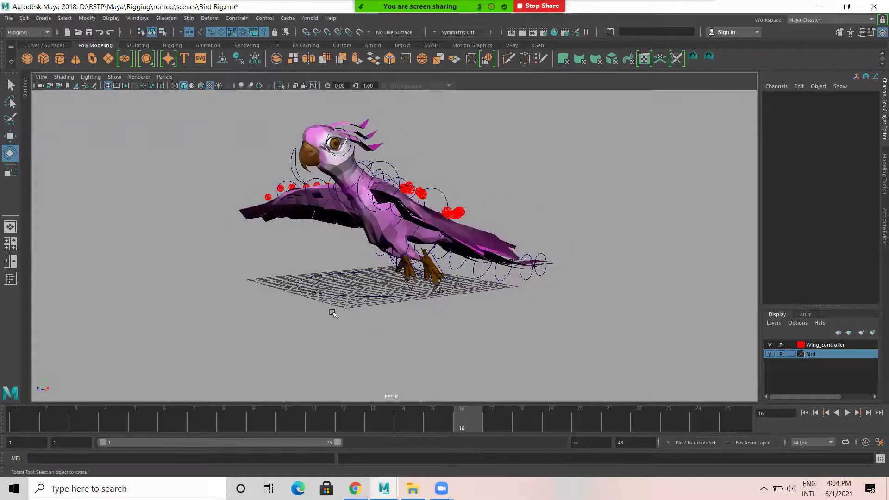
left_click(24, 421)
left_click_drag(349, 228, 386, 216, "alt")
left_click(387, 216)
key("3")
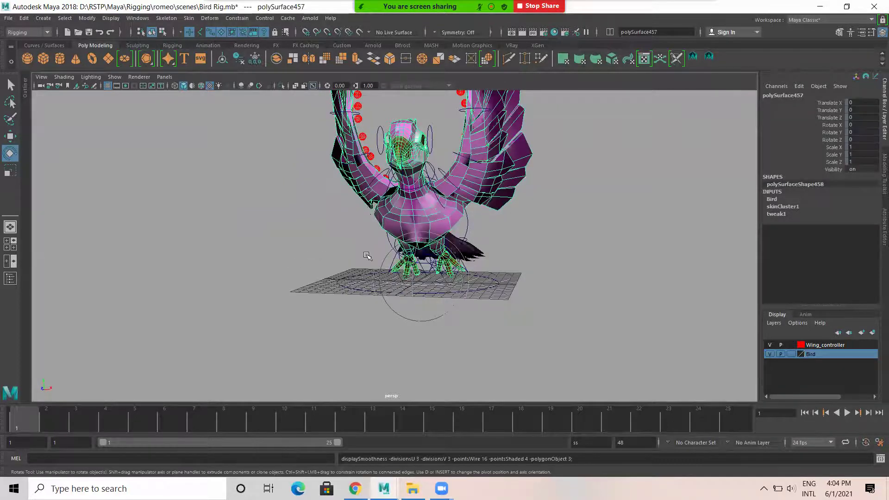
left_click(367, 255)
left_click_drag(398, 343, 351, 341, "alt")
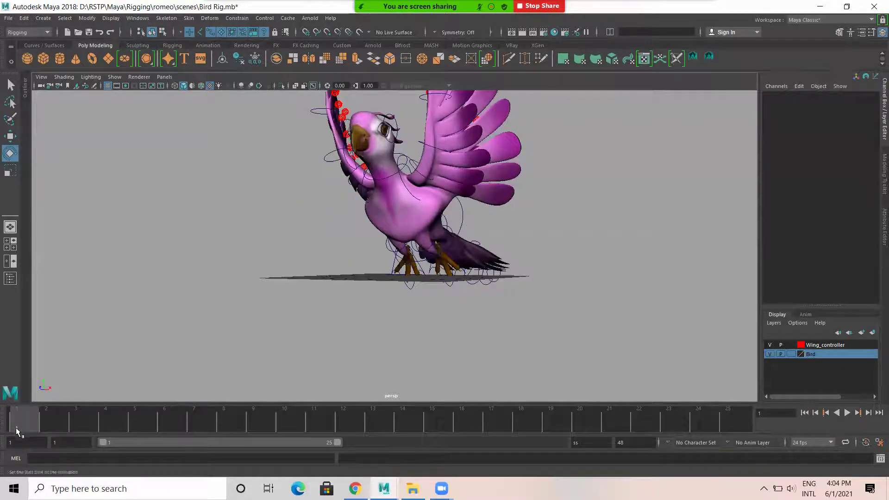
Play the smoothed flight cycle from frame 1 and review it from the front and in a closer view.
key("alt+v")
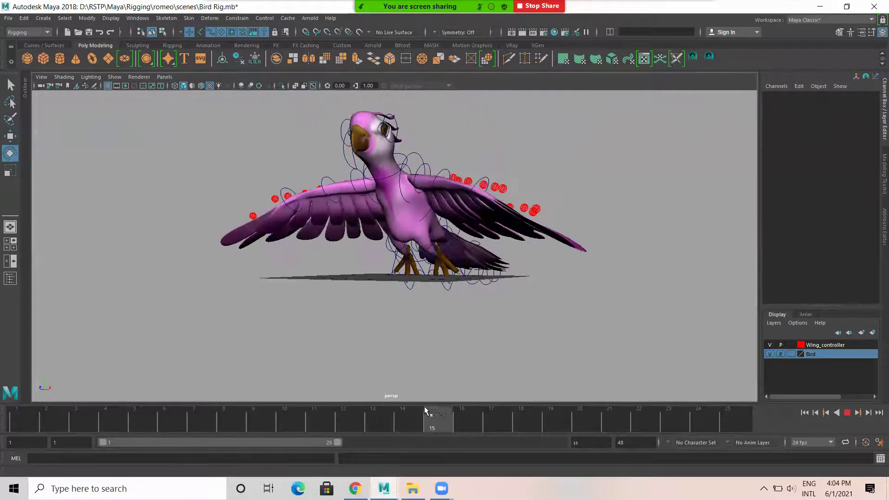
key("alt+v")
left_click_drag(259, 222, 44, 415, "alt")
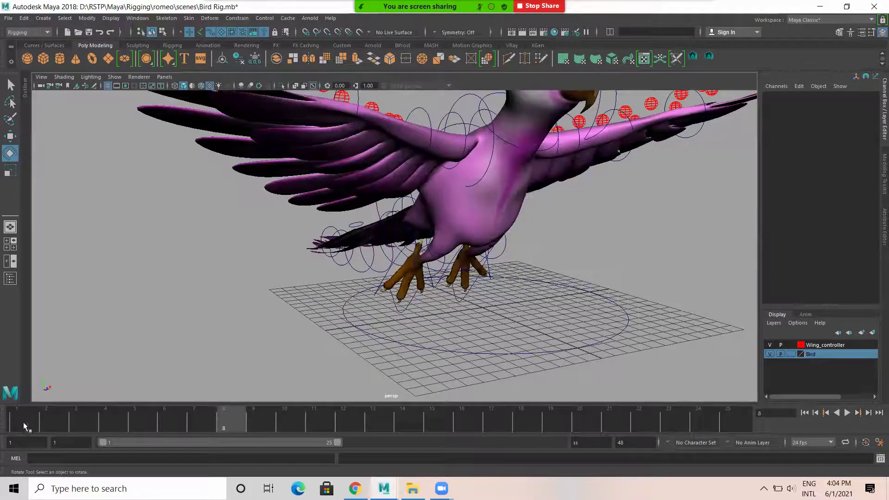
left_click(23, 421)
key("alt+v")
left_click_drag(604, 380, 273, 432)
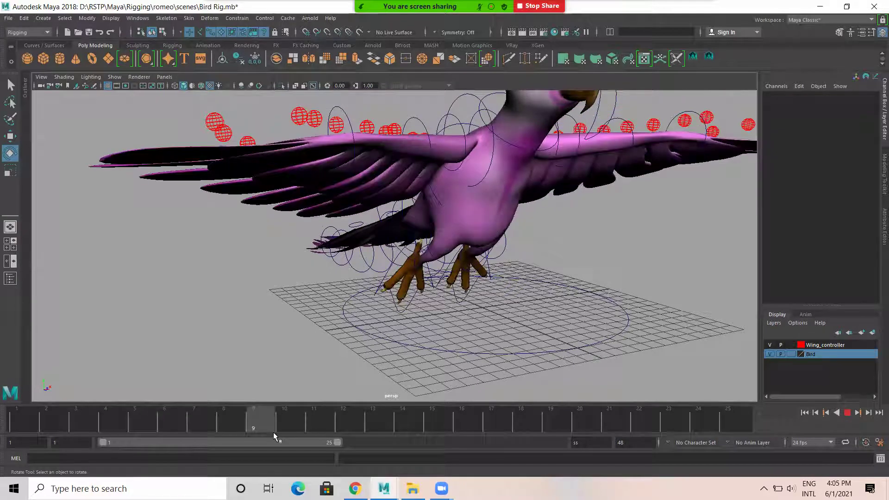
left_click(34, 431)
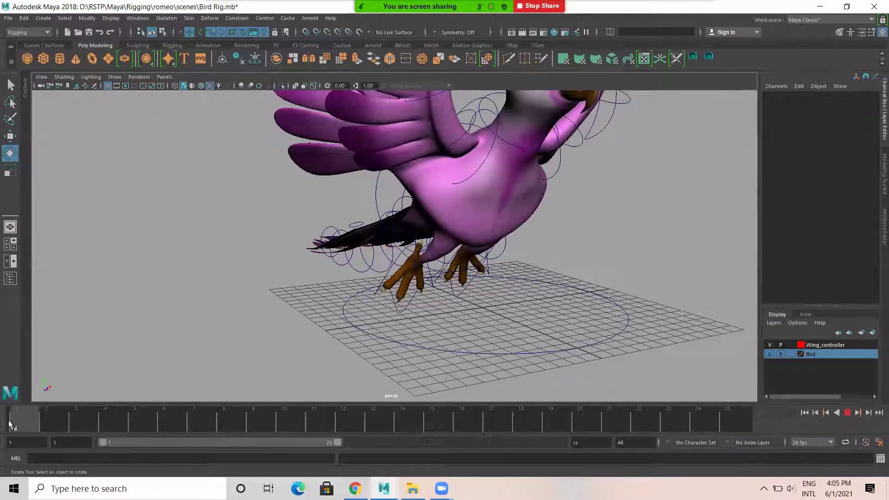
left_click_drag(33, 424, 58, 421)
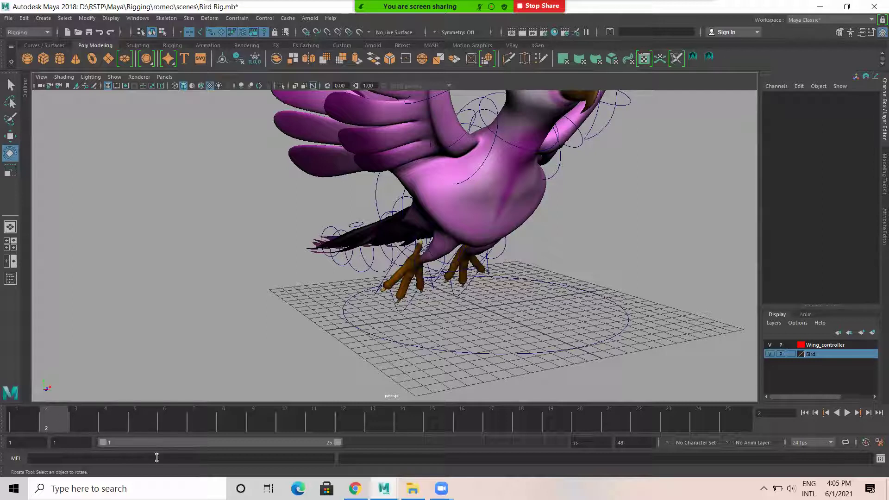
Examine the bird's body, legs and tail from several angles, and replay the animation from a side view.
left_click_drag(255, 345, 317, 325, "alt")
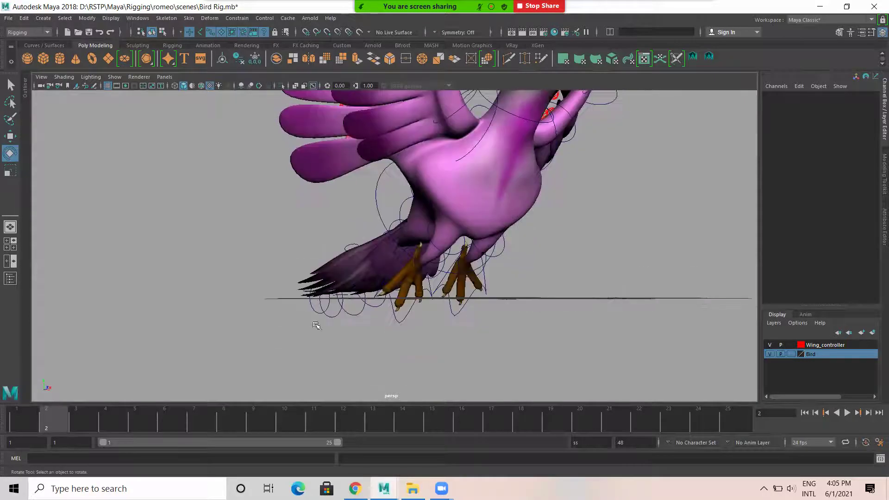
left_click_drag(477, 208, 338, 215, "alt")
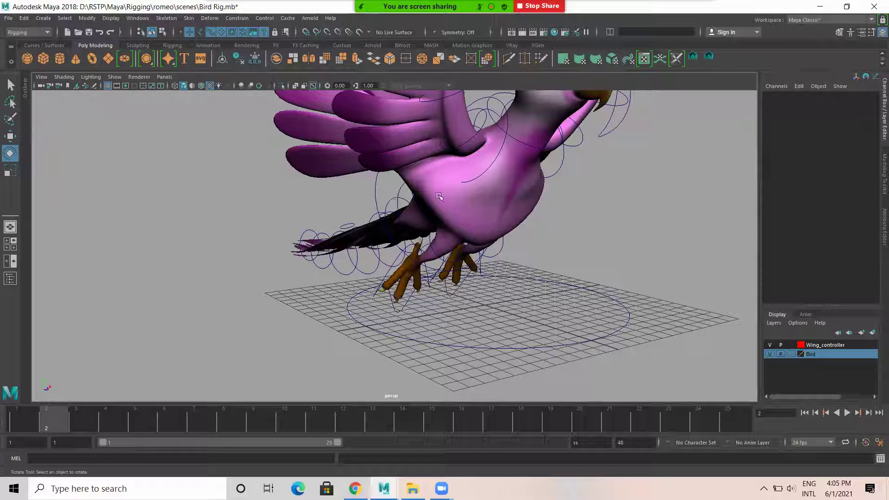
left_click_drag(396, 217, 372, 171, "alt")
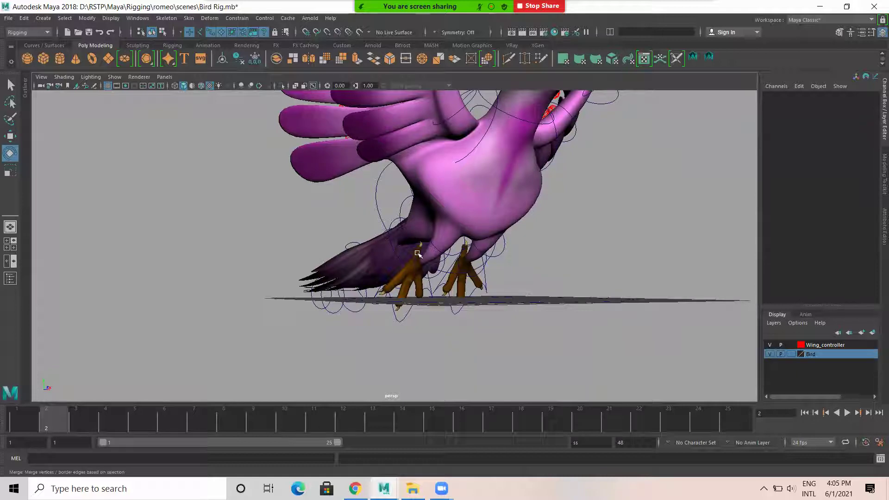
left_click_drag(375, 217, 341, 221, "alt")
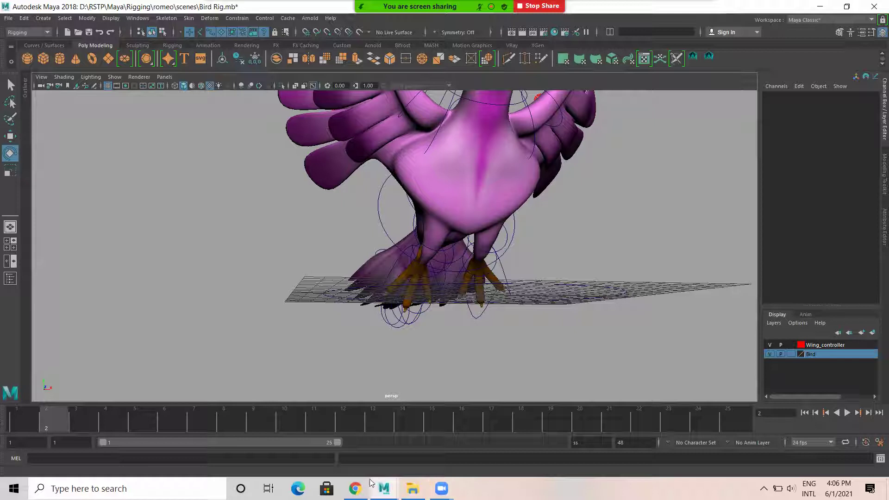
left_click_drag(369, 294, 454, 342, "alt")
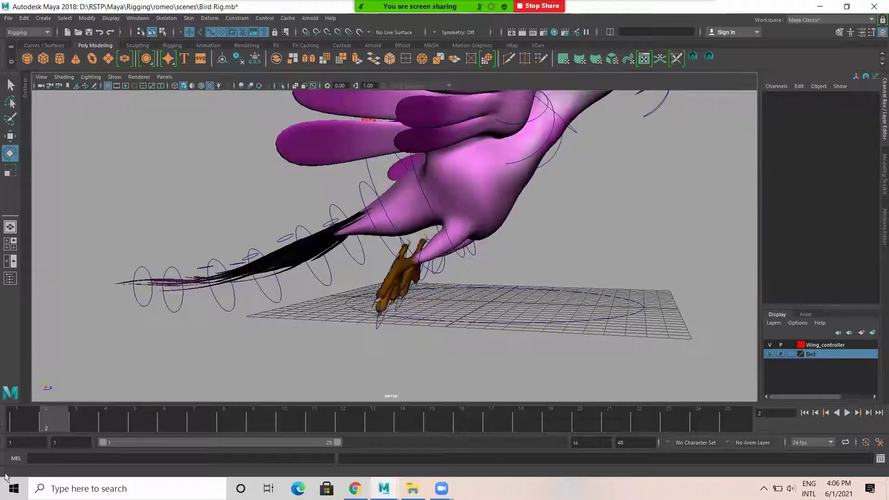
left_click(4, 423)
left_click_drag(4, 423, 314, 424)
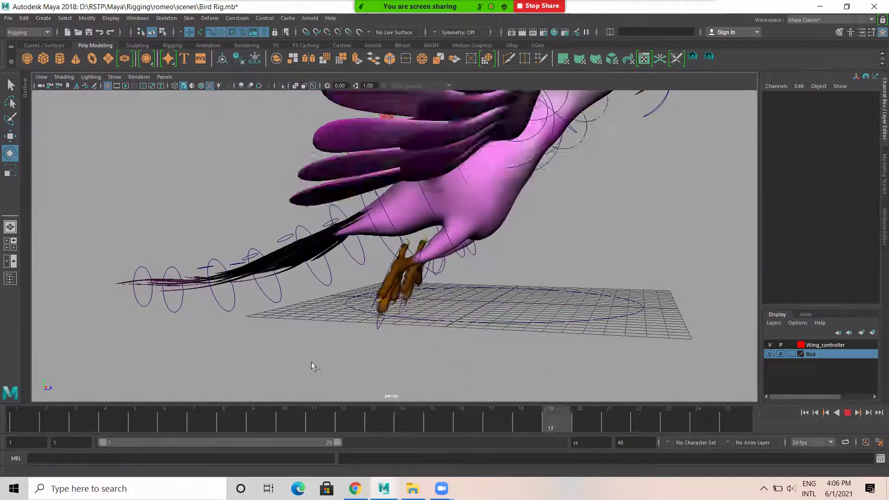
key("Escape")
Rotate the upper-leg control of the bird's right leg to 73.844 on X at frame 1, keying it at frames 1 and 25.
left_click(460, 256)
left_click_drag(532, 270, 396, 409, "alt")
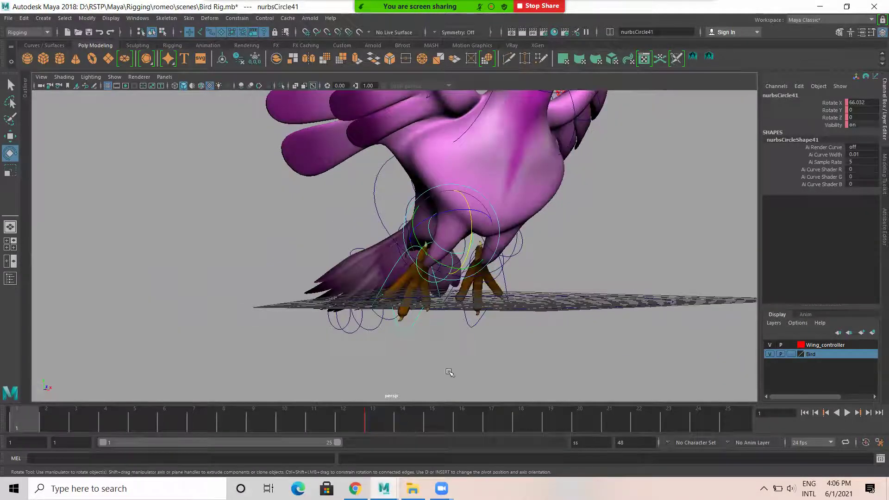
left_click_drag(565, 287, 280, 430, "alt")
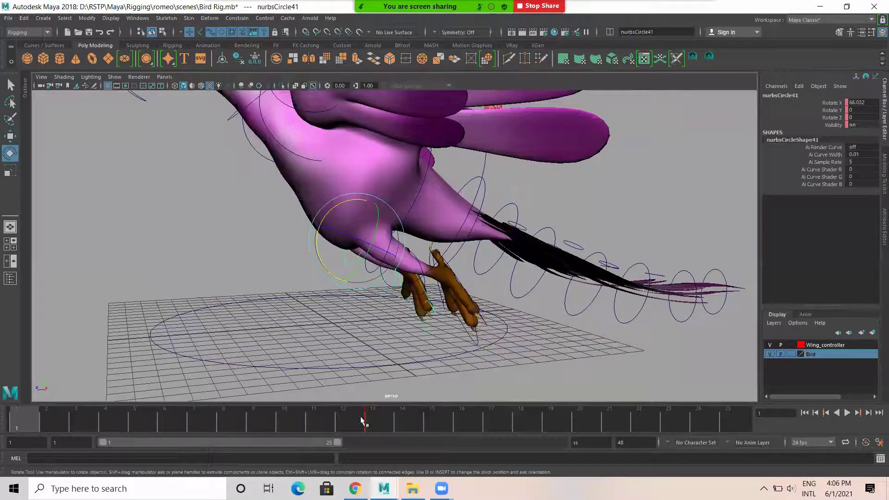
left_click_drag(372, 399, 398, 382, "alt")
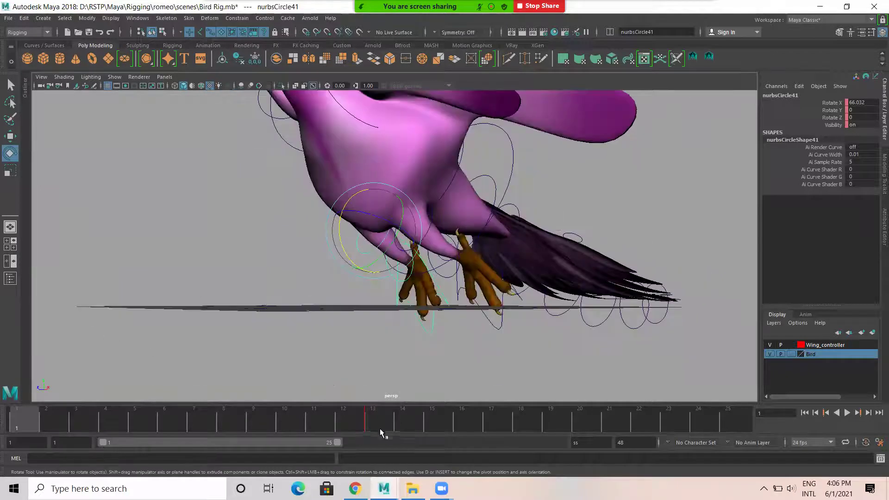
left_click_drag(345, 299, 366, 262, "alt")
left_click_drag(390, 228, 383, 242)
key("s")
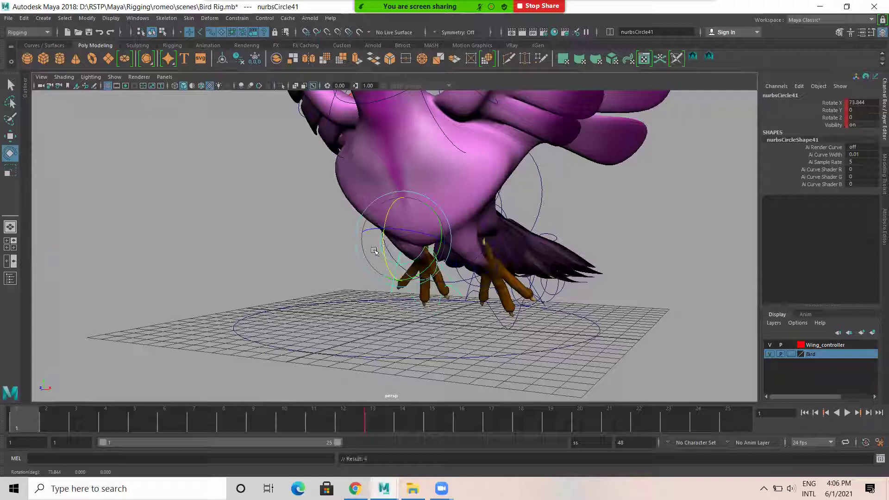
key("alt+v")
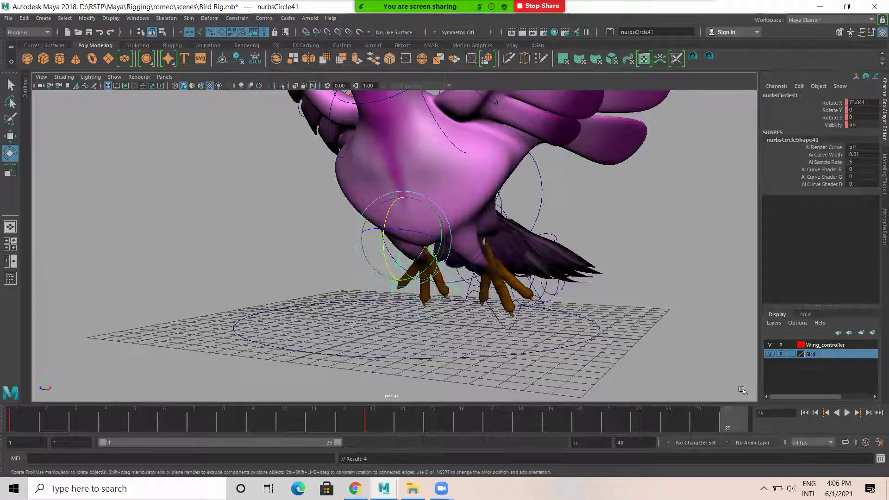
Play the animation to check the right leg's motion, and stop it.
left_click(846, 412)
left_click(847, 412)
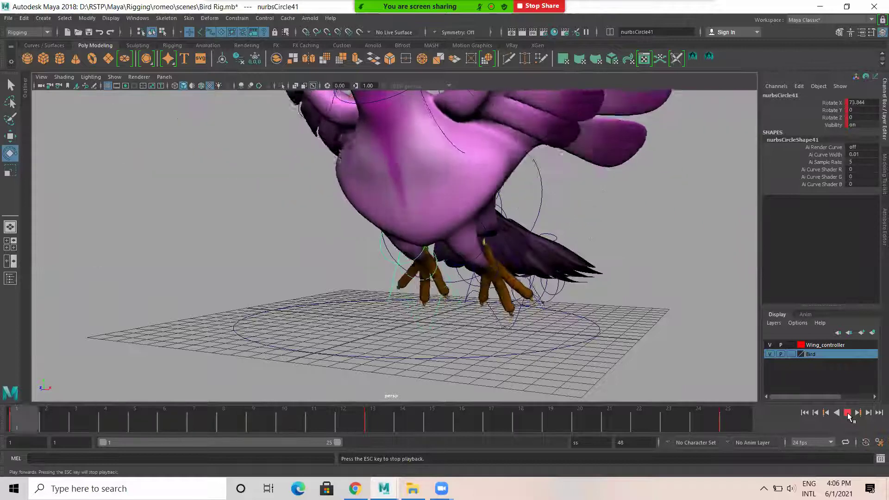
left_click(847, 413)
Select the bird's COG control, raise it to 3.428 on Translate Y at frame 13 and key it.
left_click_drag(445, 292, 413, 246, "alt")
left_click(580, 162)
left_click(415, 254)
left_click_drag(415, 255, 390, 293, "alt")
key("w")
left_click_drag(391, 259, 394, 220)
key("ctrl+z")
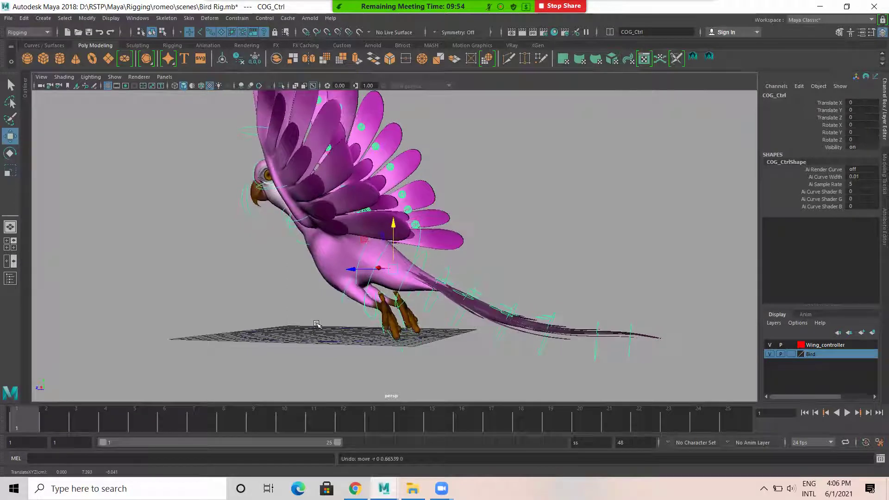
left_click_drag(29, 418, 372, 416)
left_click_drag(391, 228, 397, 198)
key("s")
Lower the COG control to 1.329 on Translate Y at frame 1 and key that height at frames 1 and 25.
left_click(25, 424)
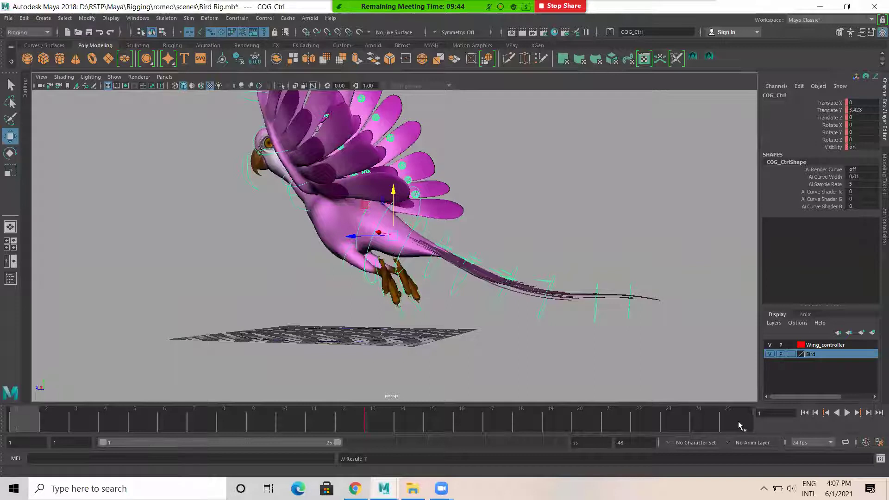
left_click_drag(393, 190, 392, 210)
key("s")
key("alt+v")
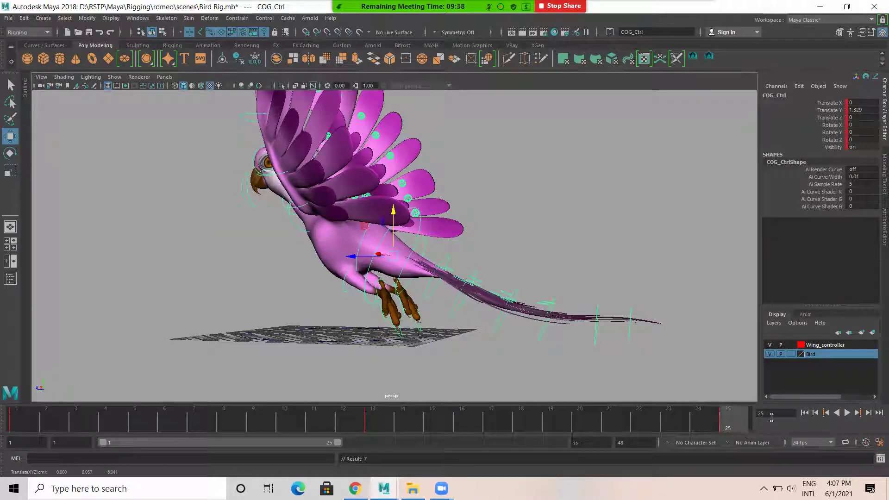
Play the flight cycle with the body's vertical motion, view it from different sides and return to frame 1.
left_click(839, 415)
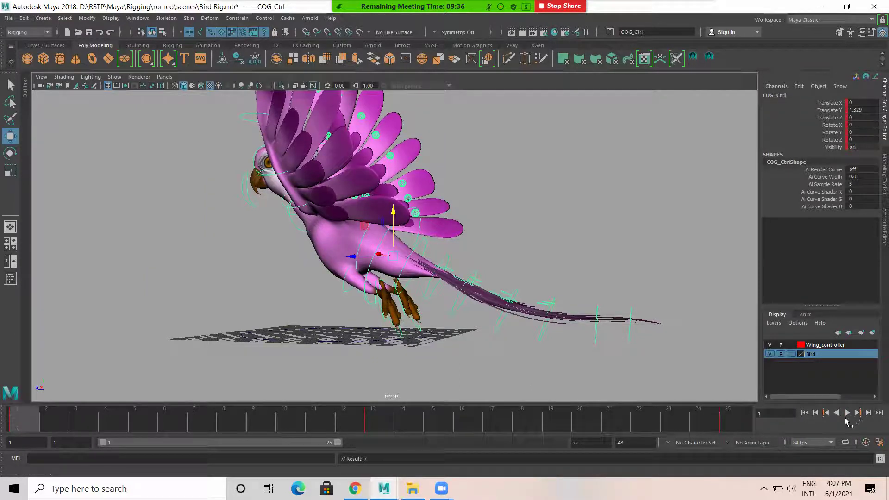
left_click(847, 412)
left_click_drag(532, 333, 394, 339, "alt")
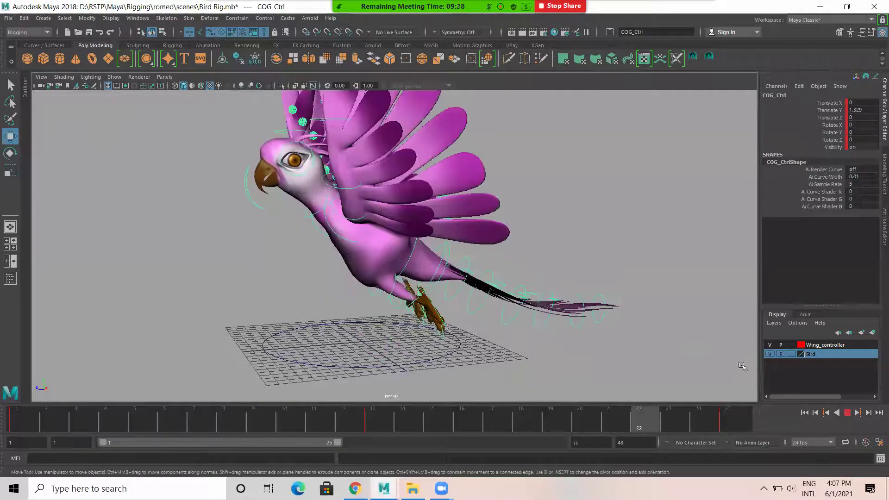
left_click(806, 415)
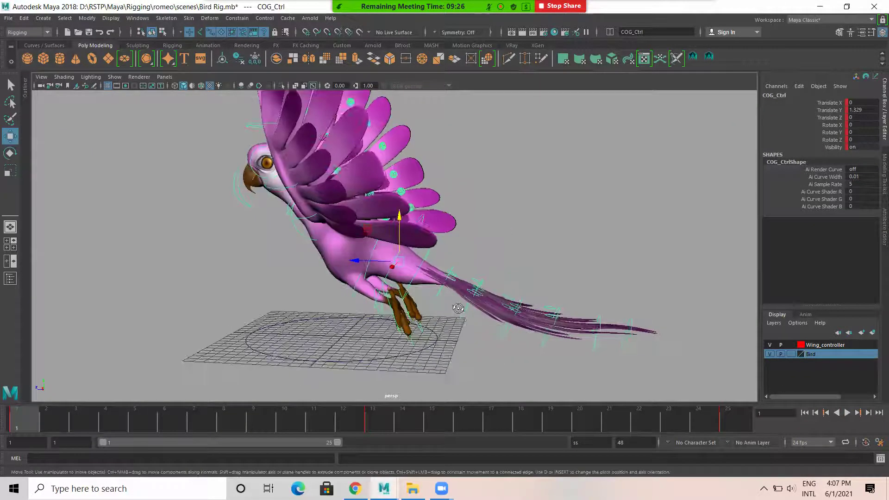
Select the tail controls and key their X rotation at 4.743 on frames 1 and 25 and about 1.46 on frame 13.
left_click_drag(456, 308, 577, 313, "alt")
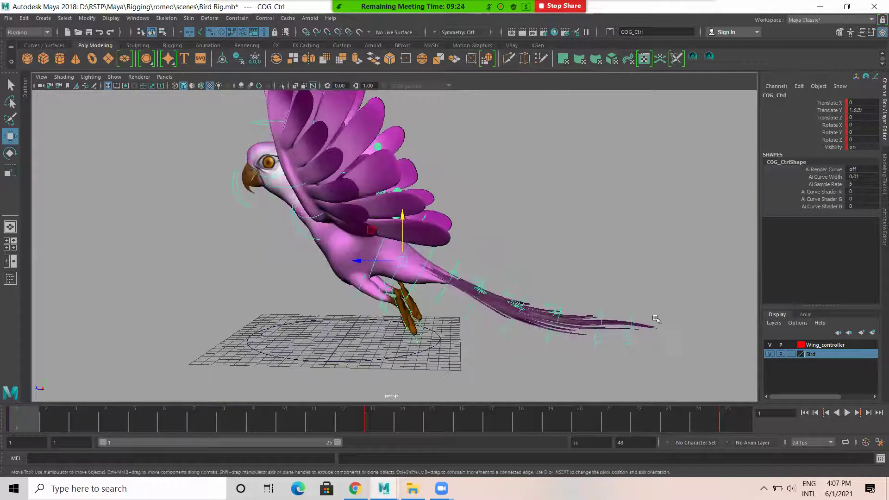
left_click(621, 322)
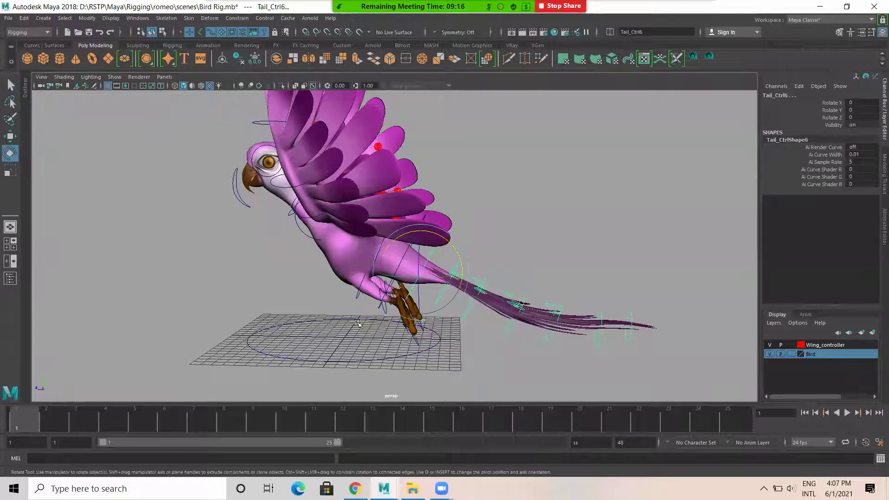
left_click_drag(448, 241, 447, 239)
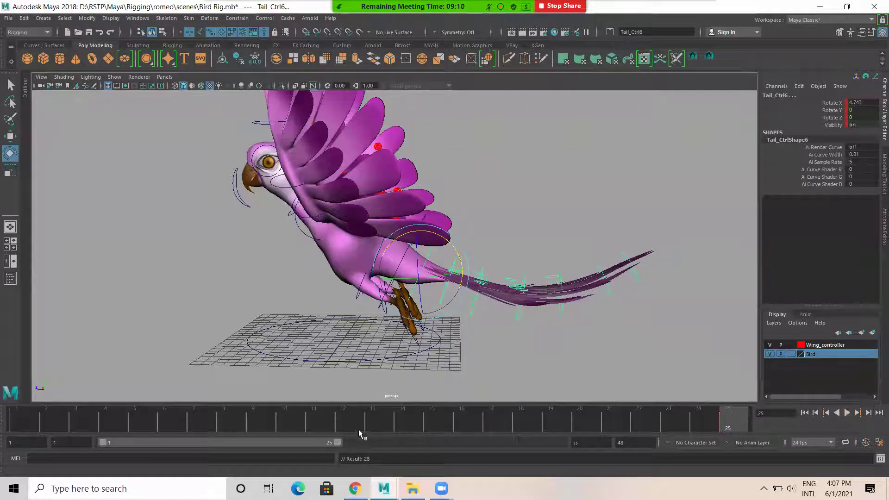
left_click(386, 419)
left_click_drag(442, 217, 447, 217)
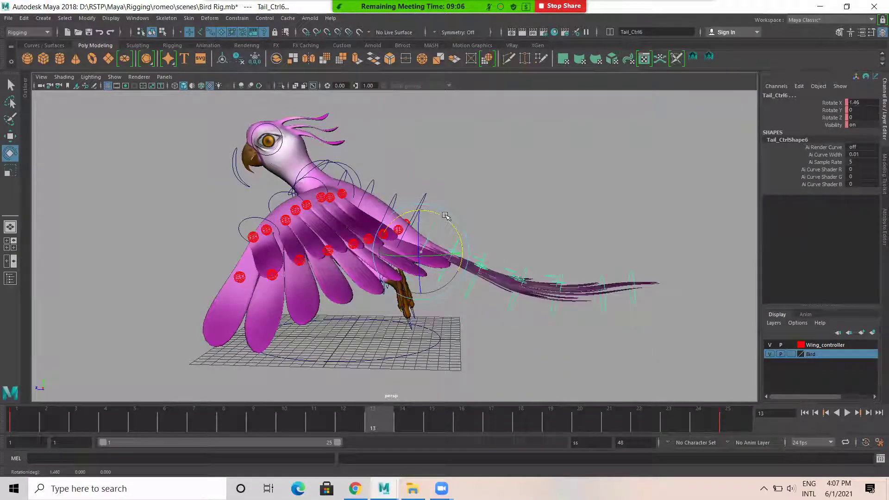
Play the flight cycle to review the tail motion, stop it and return to frame 1.
left_click(804, 413)
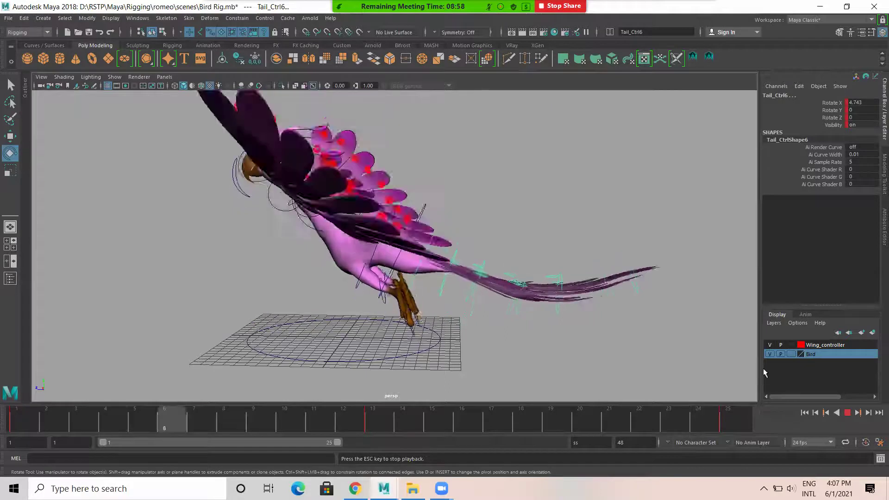
left_click(847, 413)
left_click(805, 413)
Select the bird's spine control and key it at frame 1 with zero rotation.
left_click_drag(546, 268, 394, 233, "alt")
left_click(401, 230)
left_click(409, 248)
left_click(384, 226)
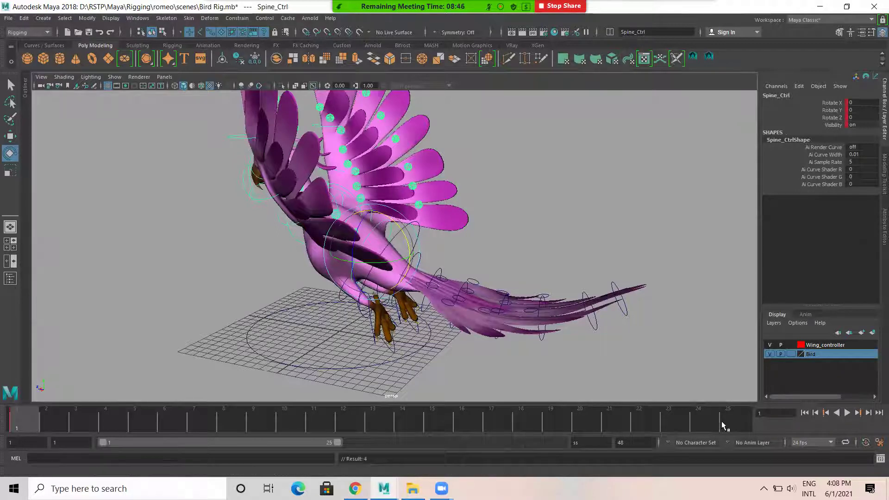
Key the spine control with zero rotation on frame 25 and with X rotation 17.068 on frame 13.
left_click(357, 424)
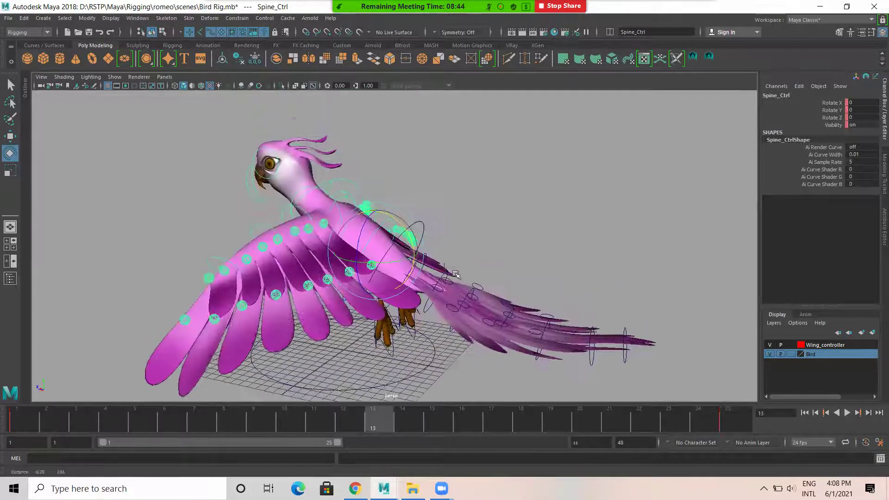
left_click_drag(387, 214, 389, 210)
left_click_drag(472, 264, 501, 249, "alt")
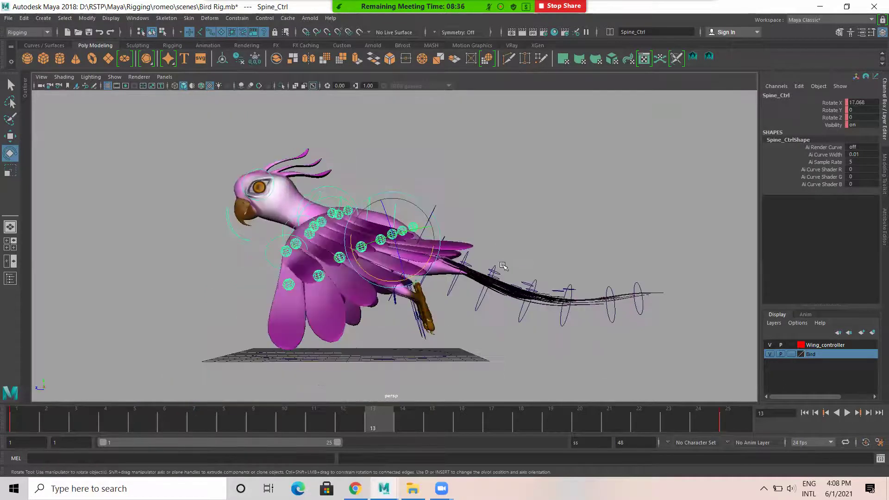
Play the flight cycle from frame 1 to review the spine motion from several sides, and stop it.
left_click(804, 413)
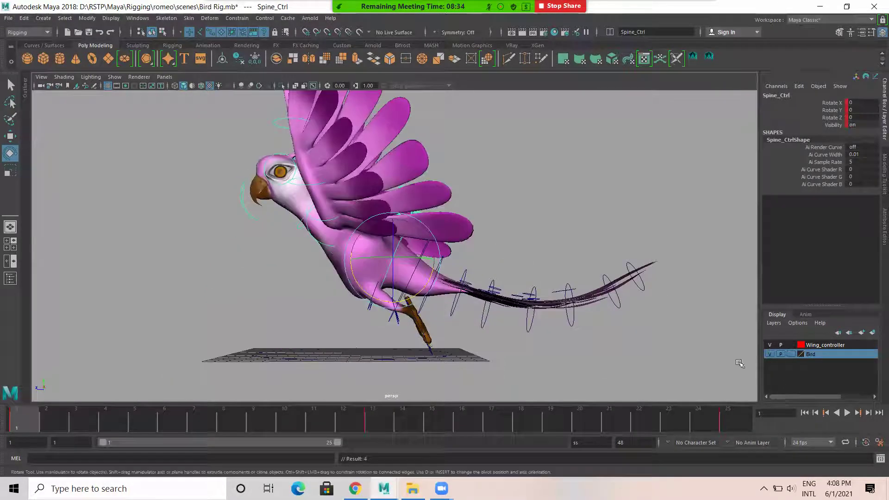
left_click_drag(649, 327, 737, 368, "alt")
left_click(847, 413)
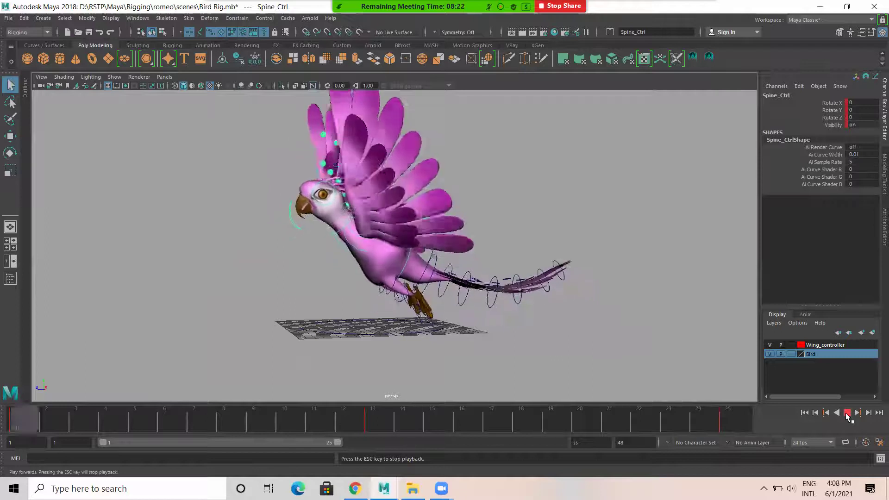
left_click_drag(329, 357, 415, 329, "alt")
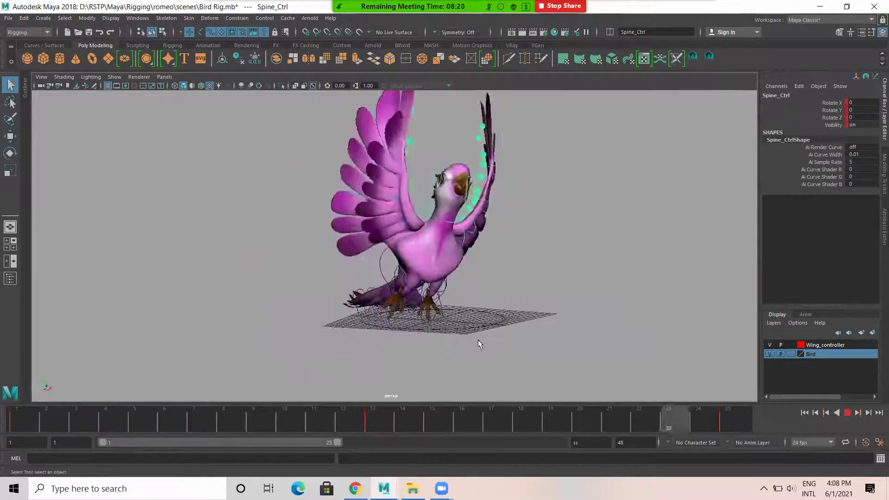
left_click_drag(463, 351, 725, 366, "alt")
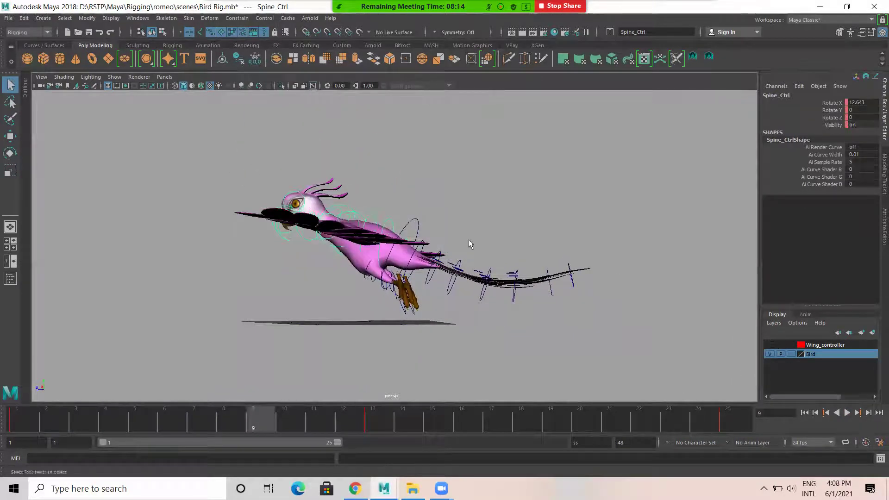
Hide the NURBS curves in the viewport and clear the selection so only the bird and grid are displayed.
left_click_drag(470, 244, 324, 176, "alt")
left_click(113, 77)
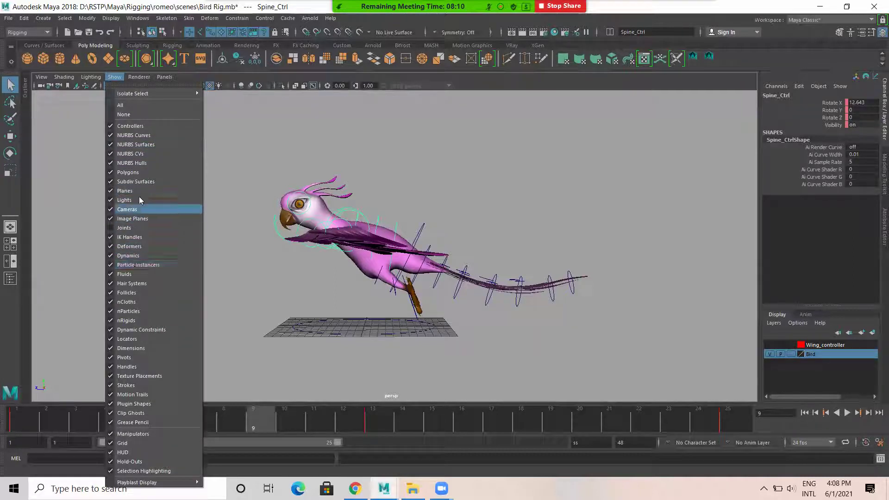
left_click(151, 152)
left_click(401, 206)
left_click_drag(400, 206, 737, 395, "alt")
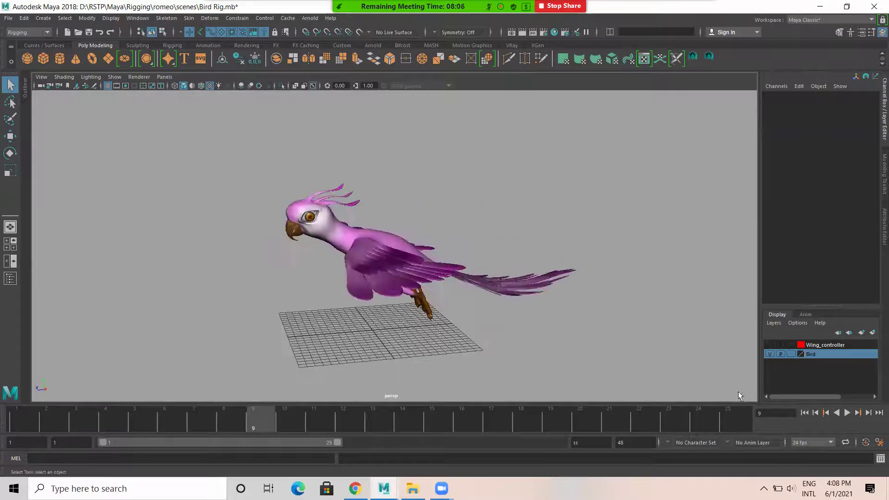
Play the flight cycle from frame 1 without the control curves, view it from all sides and from above, and stop it.
left_click(803, 414)
left_click_drag(588, 296, 496, 329, "alt")
left_click(847, 413)
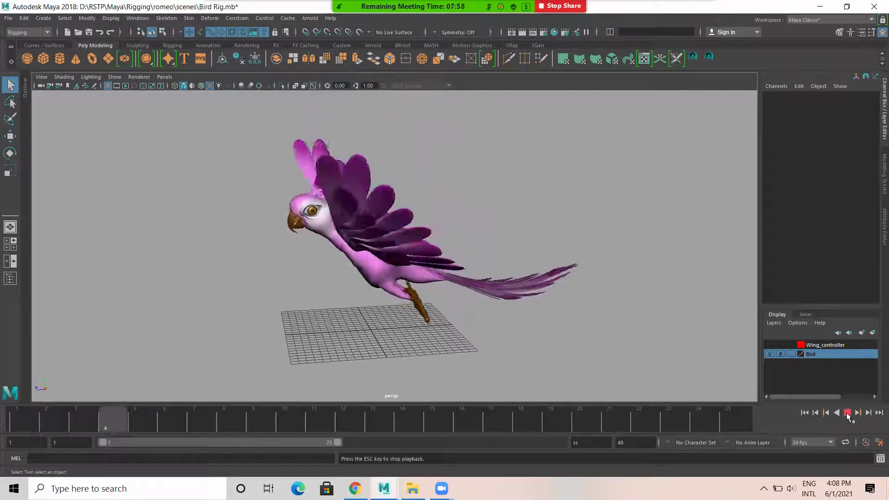
left_click_drag(383, 301, 632, 307, "alt")
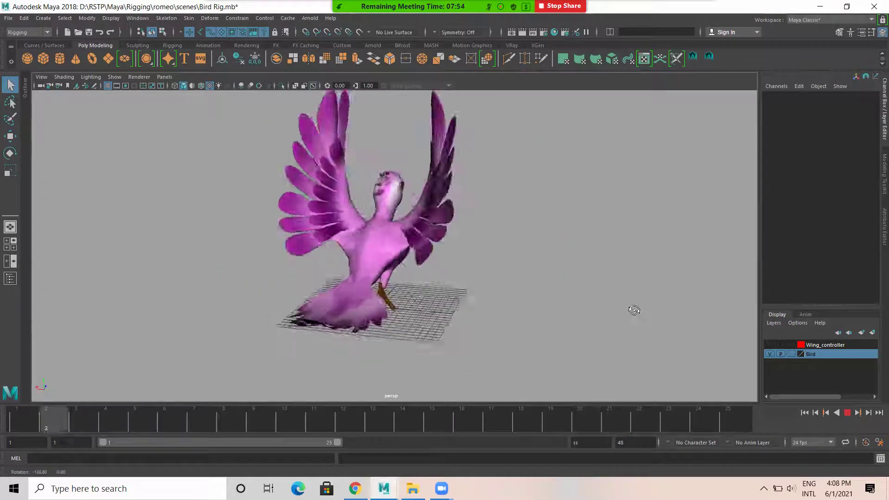
left_click_drag(426, 318, 456, 371, "alt")
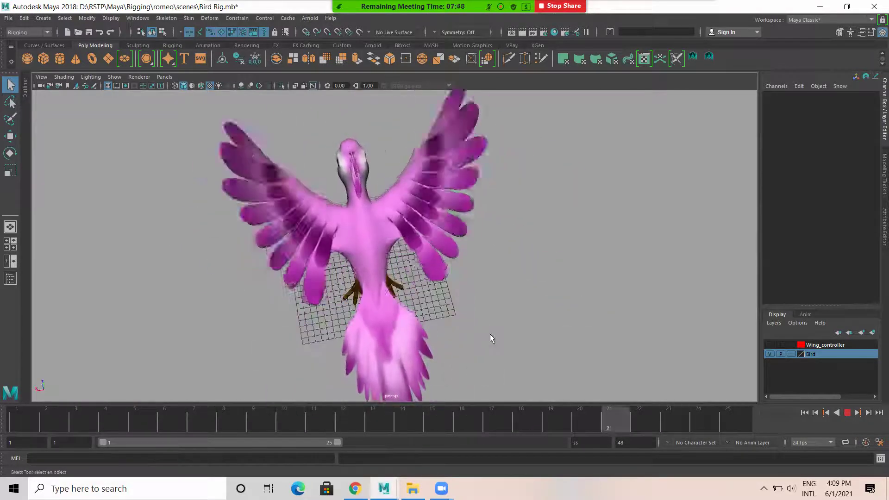
left_click_drag(492, 337, 382, 308, "alt")
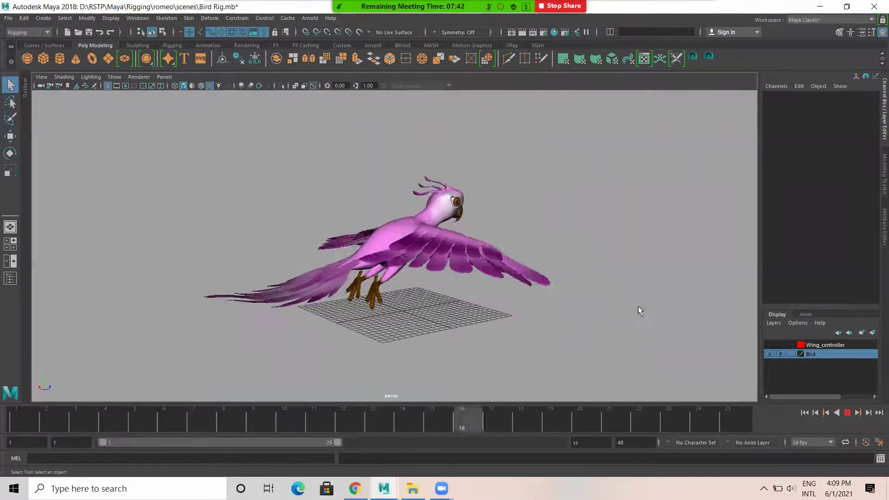
left_click_drag(587, 318, 349, 335, "alt")
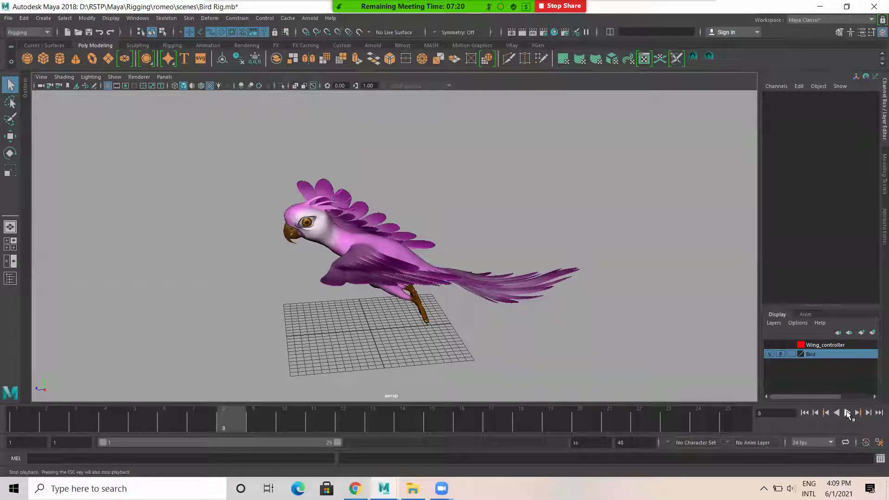
Step back one frame to frame 7 and resume the playback, viewing the bird from the side.
key("alt+comma")
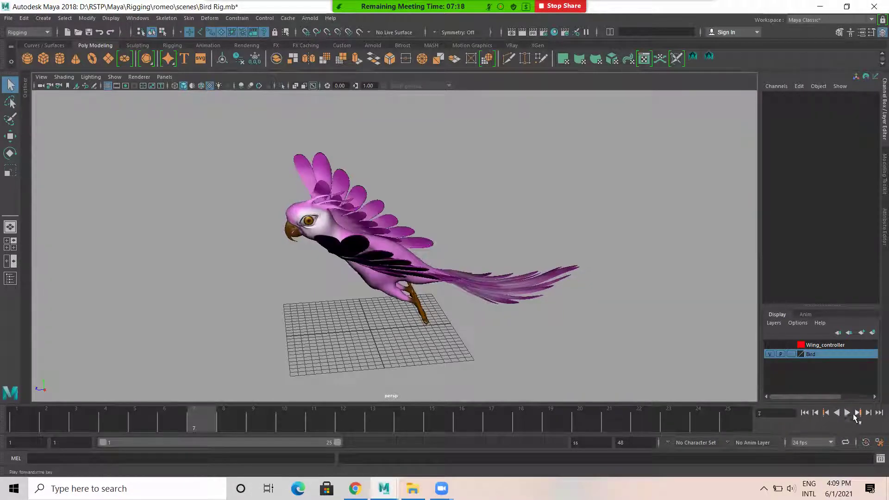
left_click(847, 412)
left_click_drag(639, 389, 598, 334, "alt")
left_click_drag(563, 361, 546, 305, "alt")
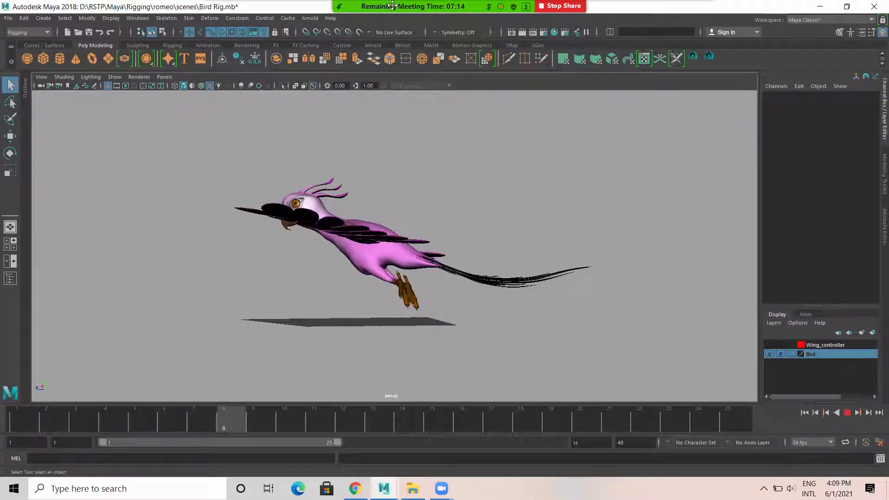
Open the Zoom meeting's participants list, move it higher beside the bird, and keep reviewing the flight from above and behind.
left_click(413, 17)
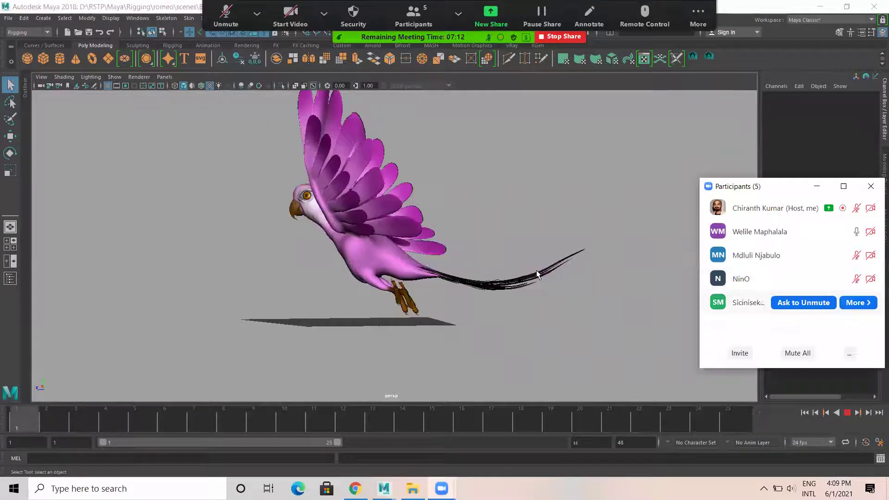
left_click_drag(778, 182, 771, 105)
left_click_drag(514, 260, 449, 337, "alt")
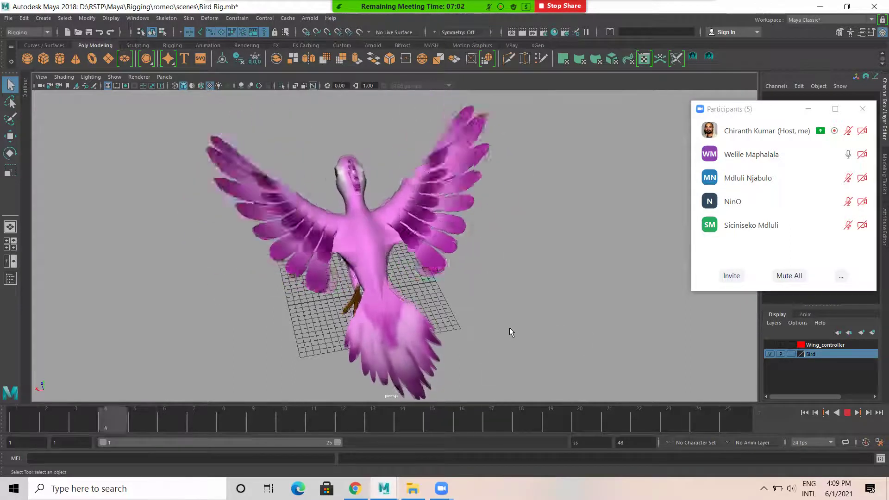
left_click_drag(557, 329, 535, 301, "alt")
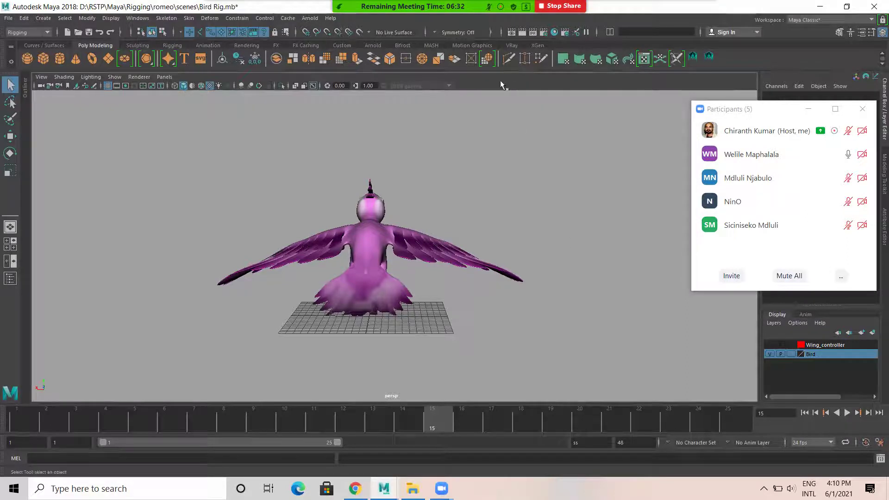
Replay the flight cycle from the front and from above behind the bird, and stop it on frame 18.
left_click_drag(319, 277, 409, 298, "alt")
left_click(846, 413)
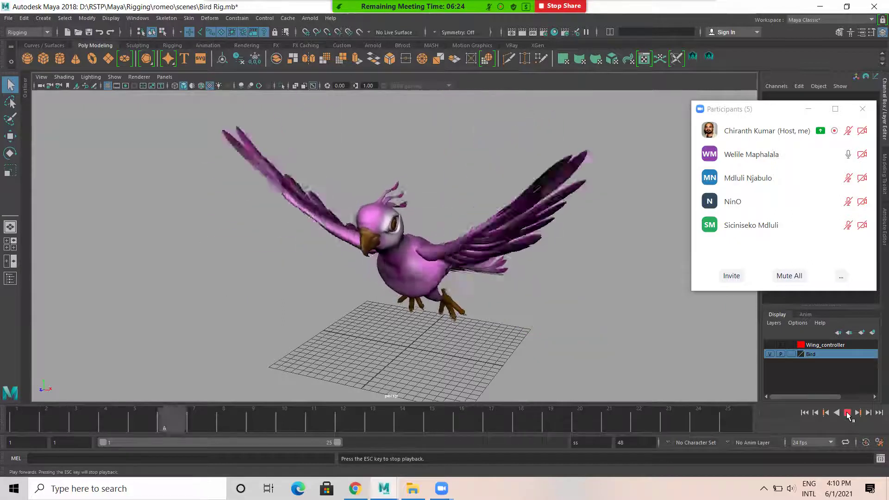
left_click_drag(542, 315, 426, 301, "alt")
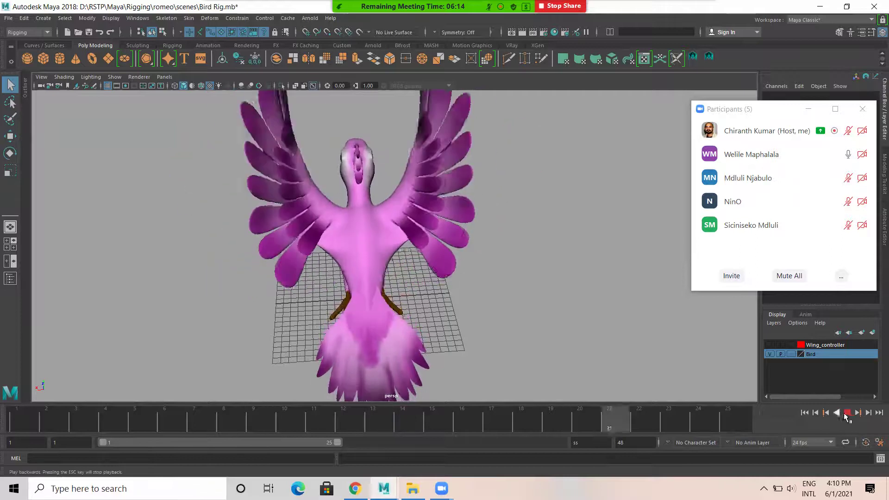
key("Escape")
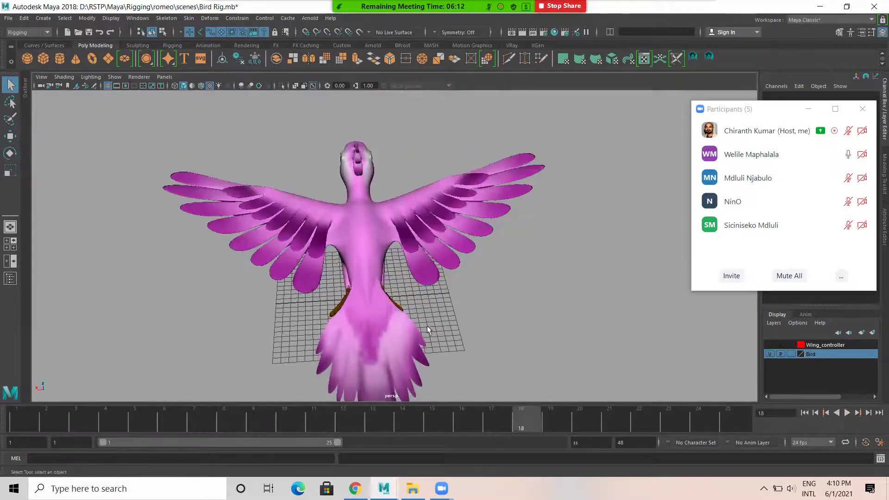
Examine the bird's pose from several sides on frame 18 and on frame 1.
left_click_drag(296, 280, 397, 263, "alt")
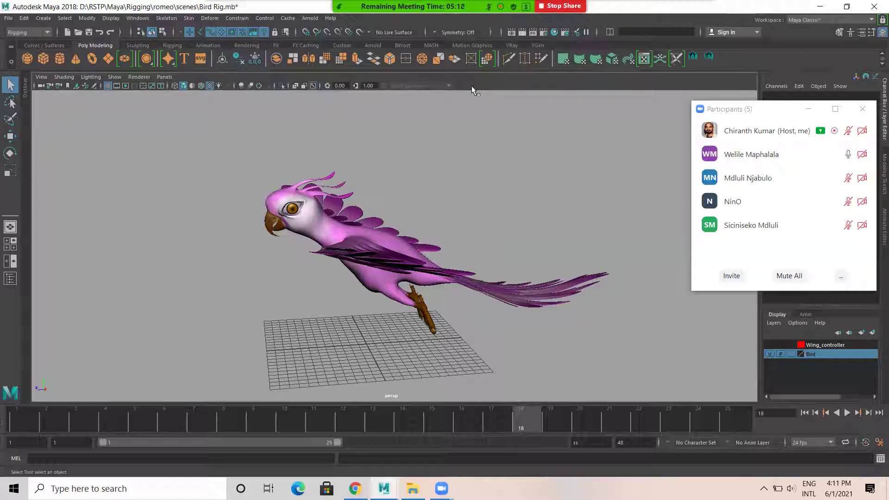
left_click_drag(353, 240, 327, 250, "alt")
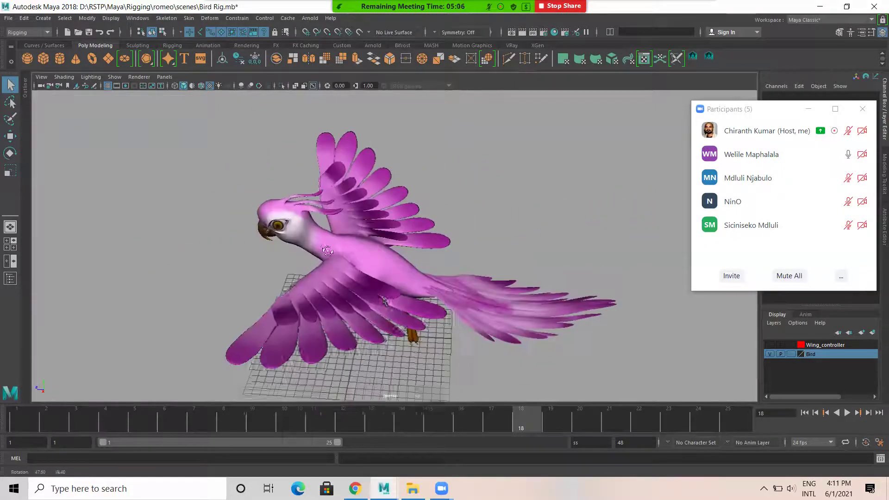
left_click(805, 413)
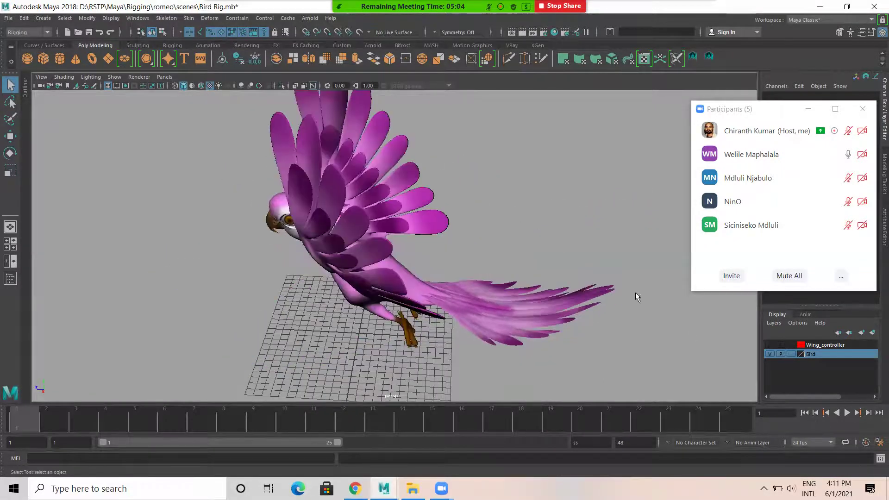
left_click_drag(590, 279, 543, 264, "alt")
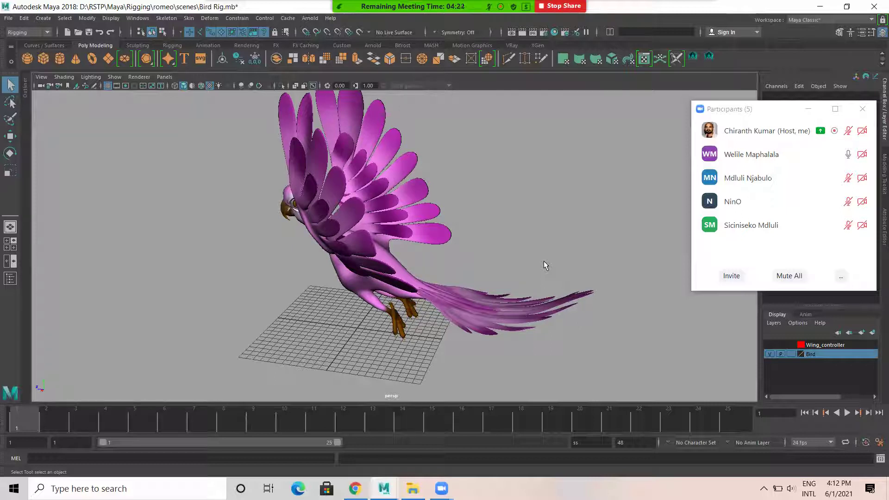
left_click_drag(463, 208, 555, 218, "alt")
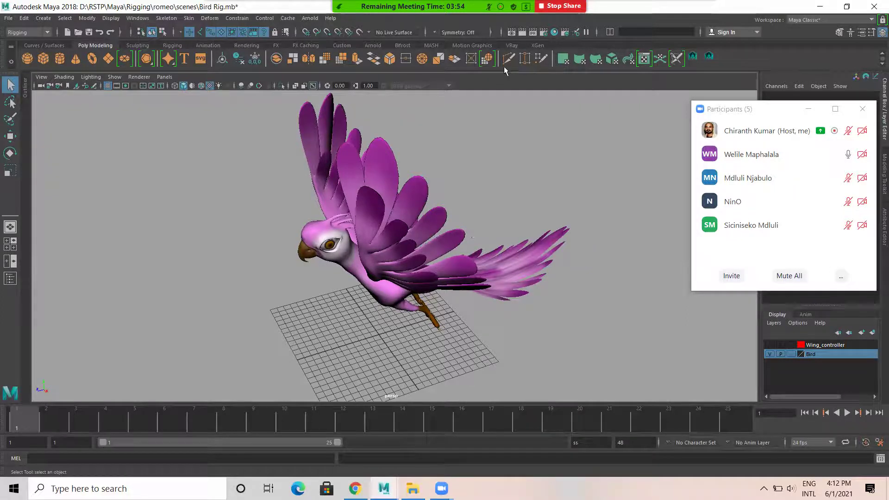
left_click_drag(470, 157, 546, 259, "alt")
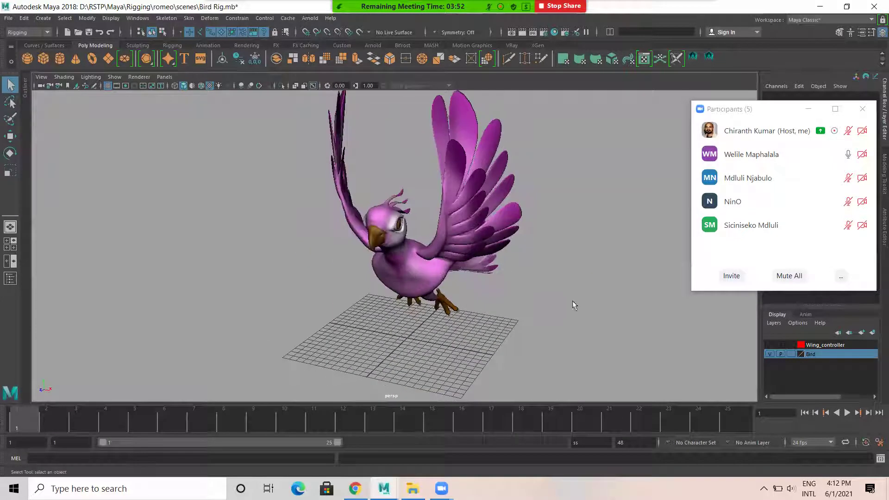
left_click_drag(633, 353, 574, 344, "alt")
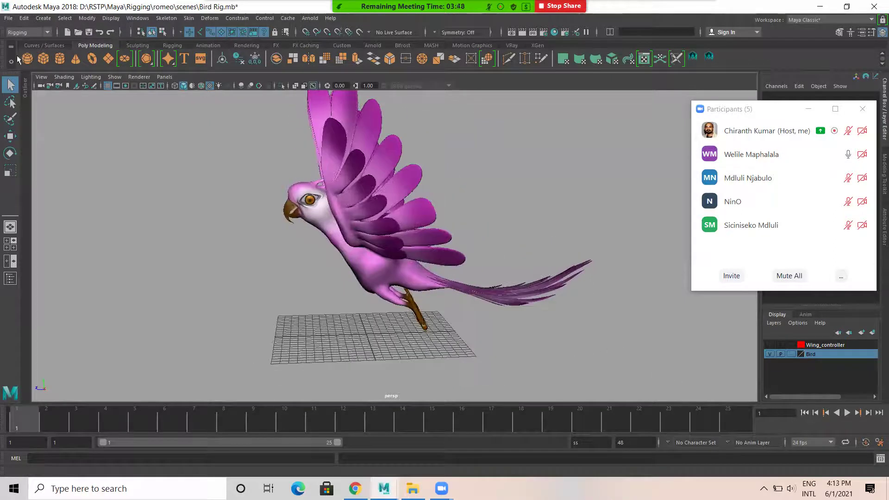
Show the NURBS curves in the viewport again and select the bird's global control around its feet.
left_click(114, 77)
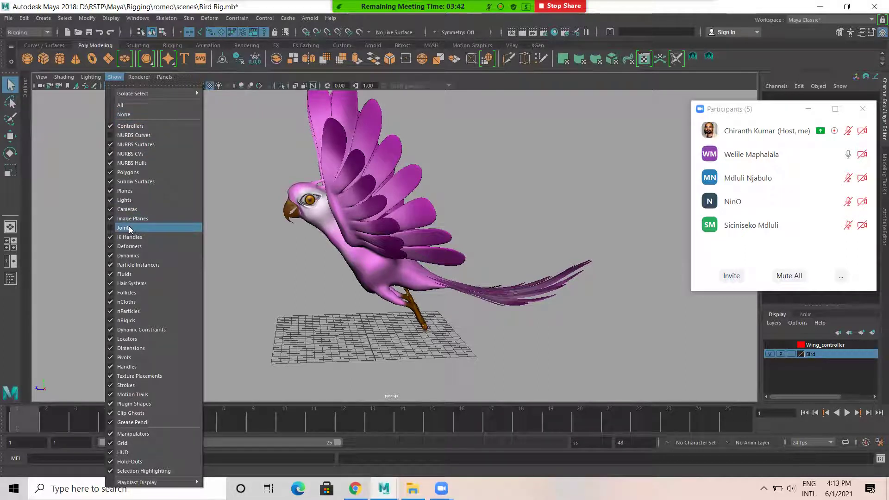
left_click(133, 135)
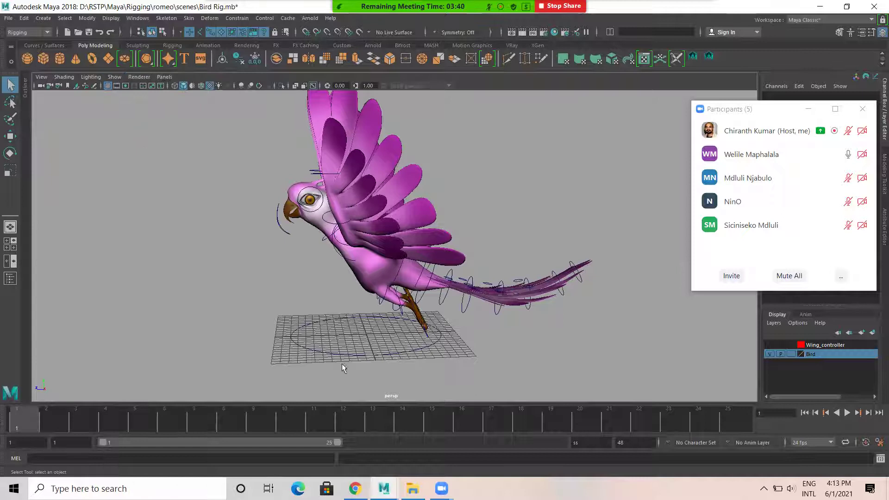
left_click(313, 349)
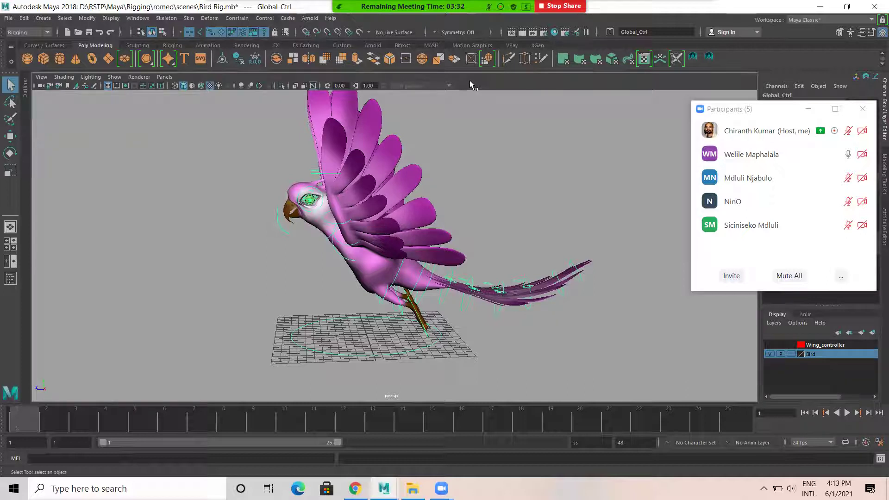
Try moving the whole bird with the global control, and undo the move.
key("w")
left_click_drag(354, 334, 395, 297)
scroll(471, 316, "down", 5)
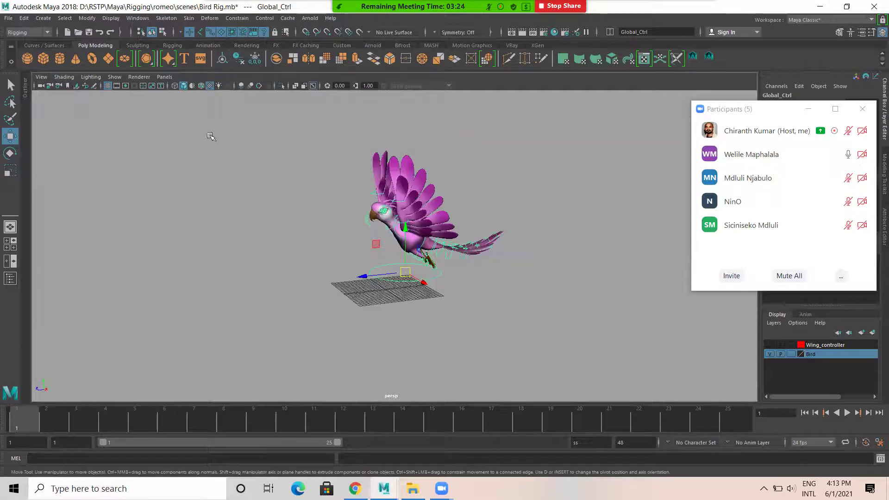
left_click_drag(390, 369, 460, 369, "alt")
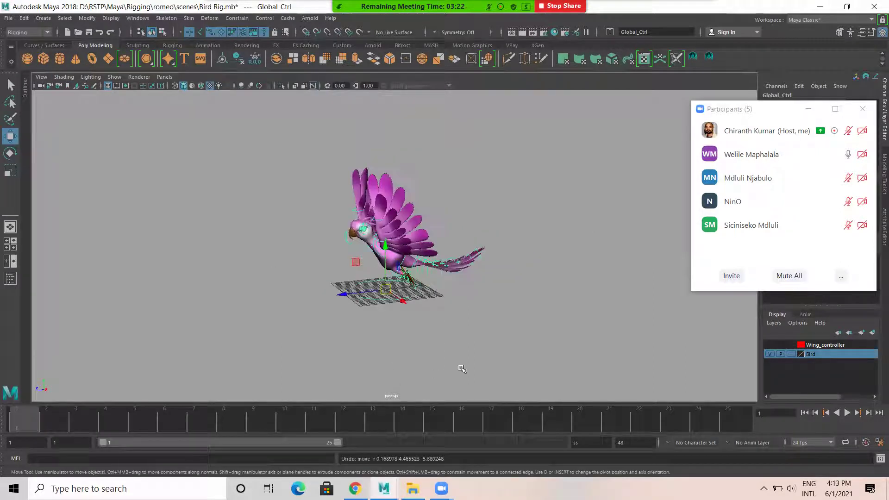
left_click_drag(626, 294, 449, 292, "alt")
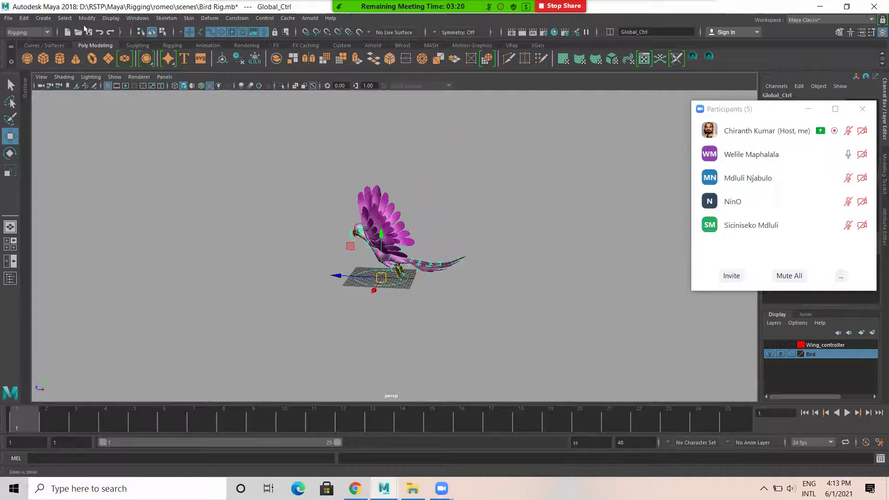
left_click(43, 18)
left_click(43, 18)
left_click(24, 17)
left_click(43, 18)
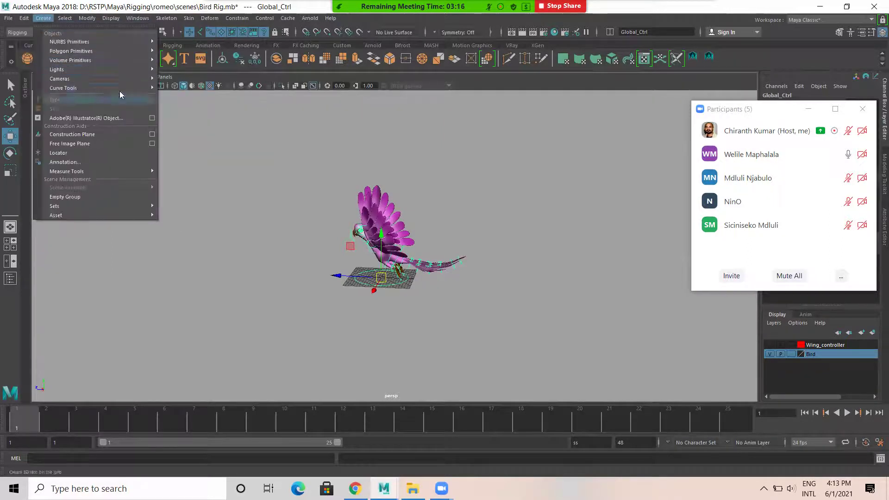
left_click(467, 82)
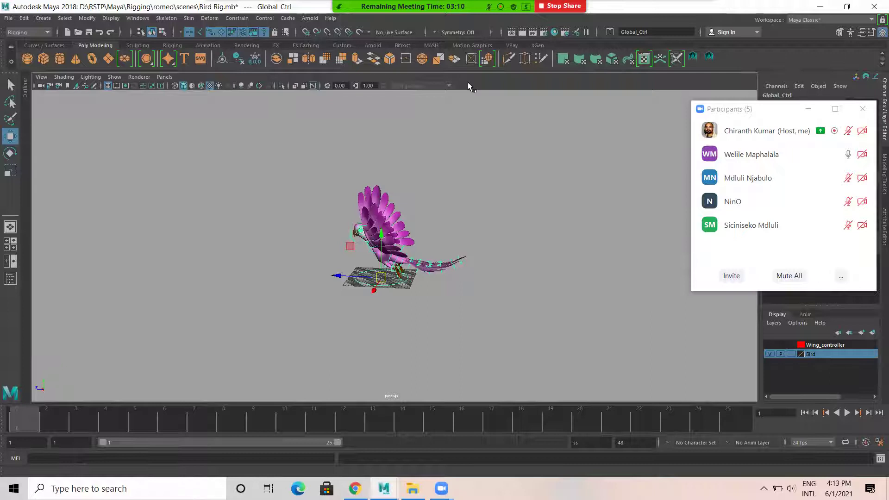
Start a CV curve in the side view at the bird's feet, running low ahead of the bird and beginning to rise.
left_click(43, 18)
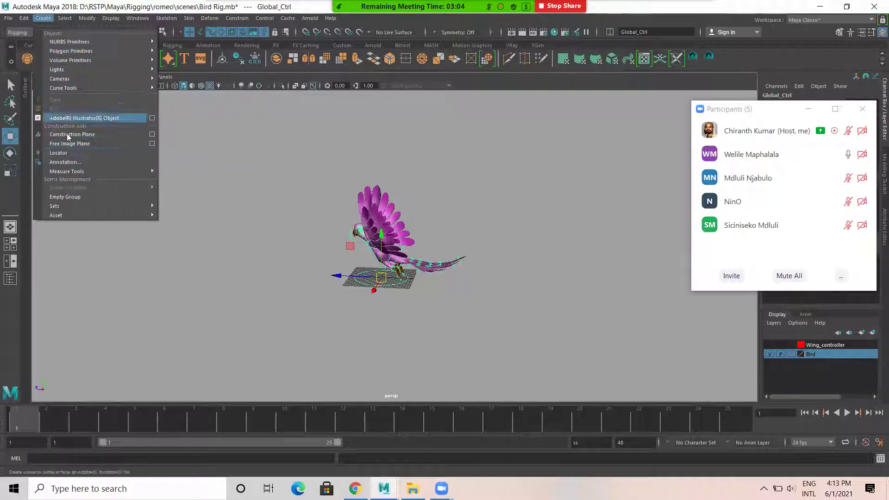
mouse_move(154, 90)
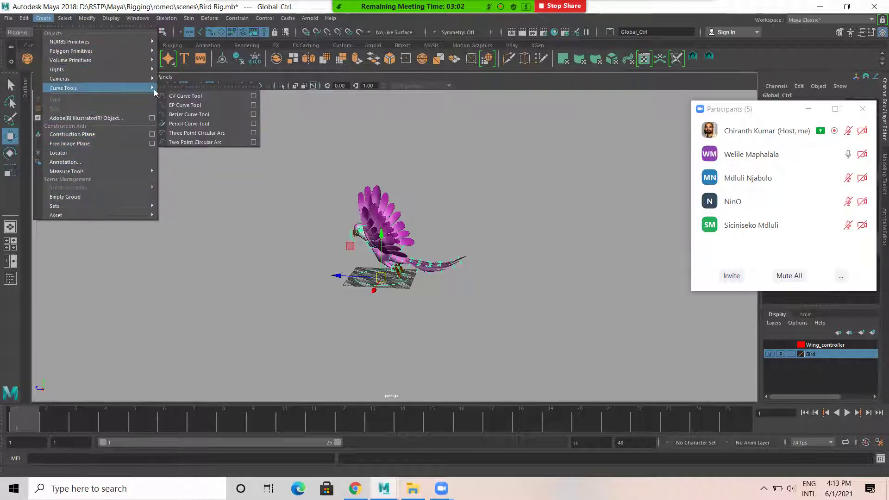
left_click(211, 95)
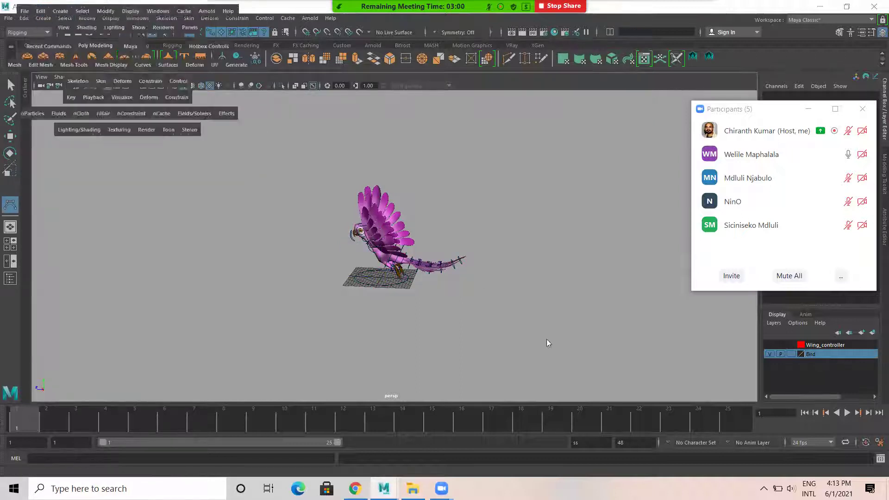
key("space")
key("space")
key("f")
left_click(440, 282)
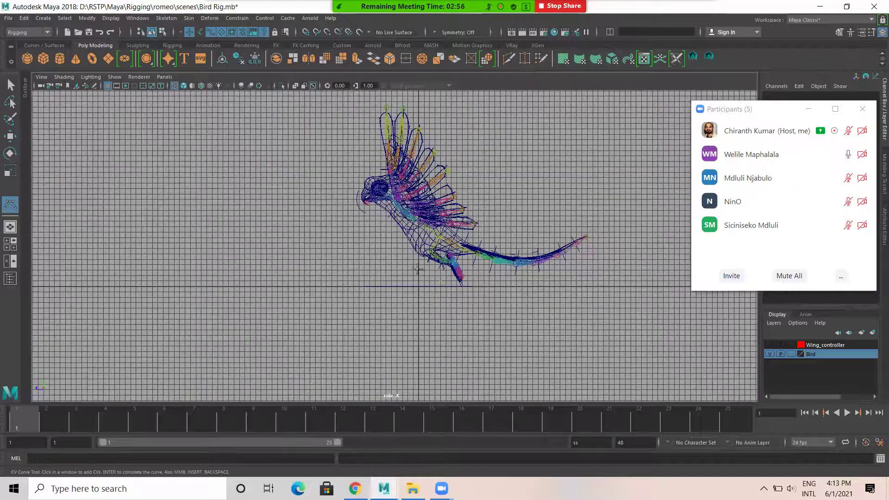
left_click(385, 259)
left_click(286, 257)
left_click(259, 232)
left_click(235, 190)
Extend the curve far ahead of and above the bird, levelling off at its end, and finish it.
scroll(258, 199, "down", 3)
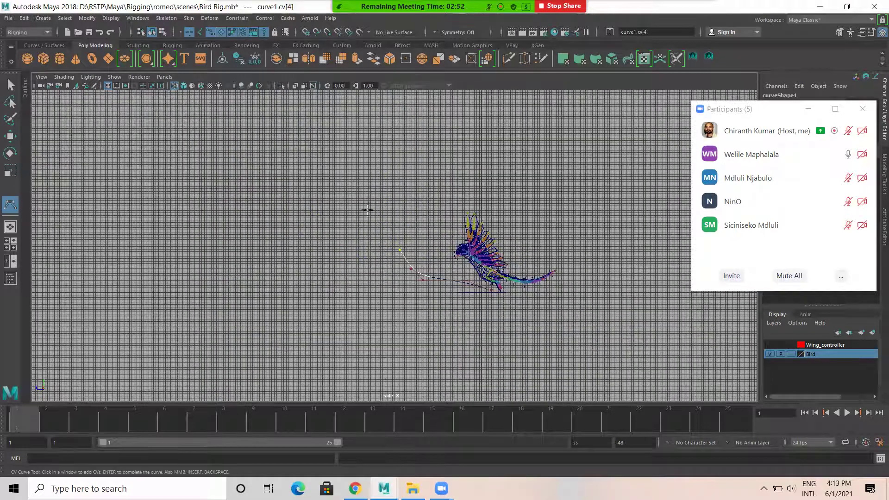
left_click(358, 202)
left_click(288, 172)
left_click(216, 138)
left_click(107, 139)
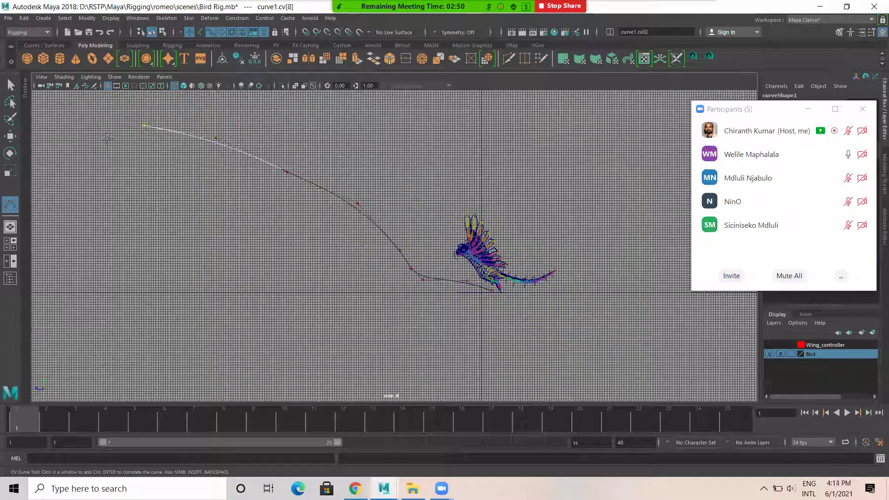
key("Return")
key("w")
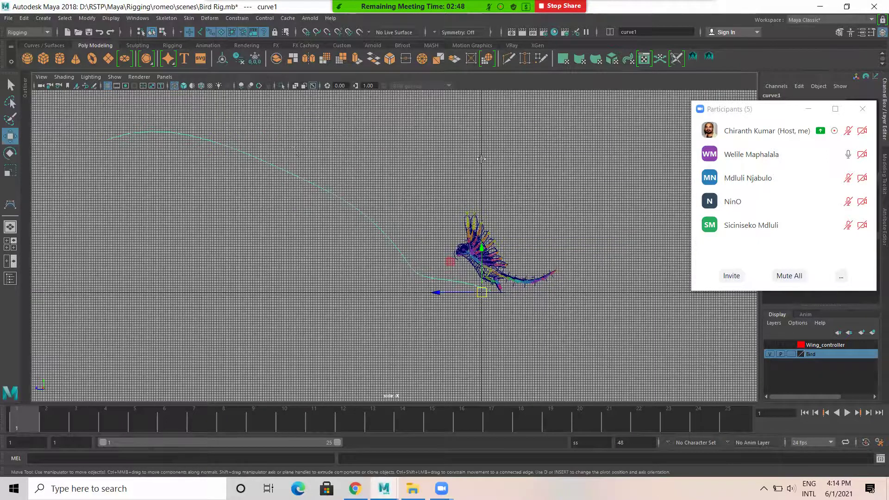
Add the bird's global control to the curve selection in the perspective view and switch to the Animation menu set.
key("space")
scroll(302, 281, "up", 8)
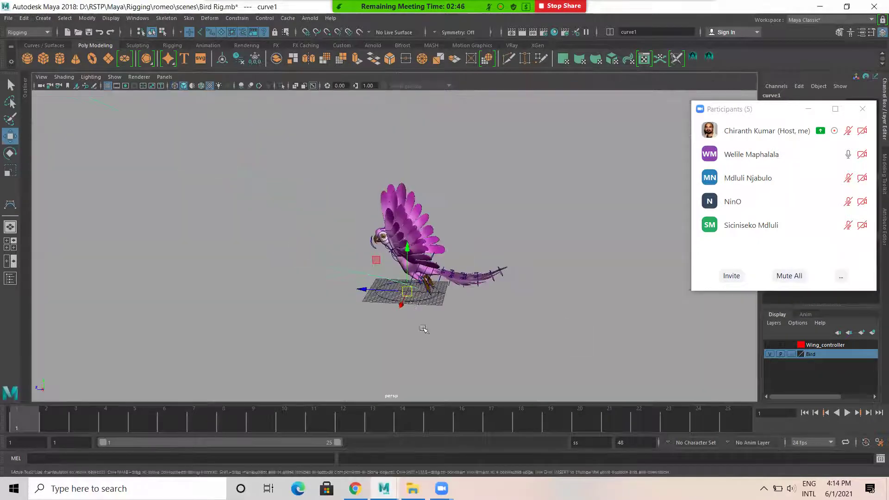
left_click(383, 293)
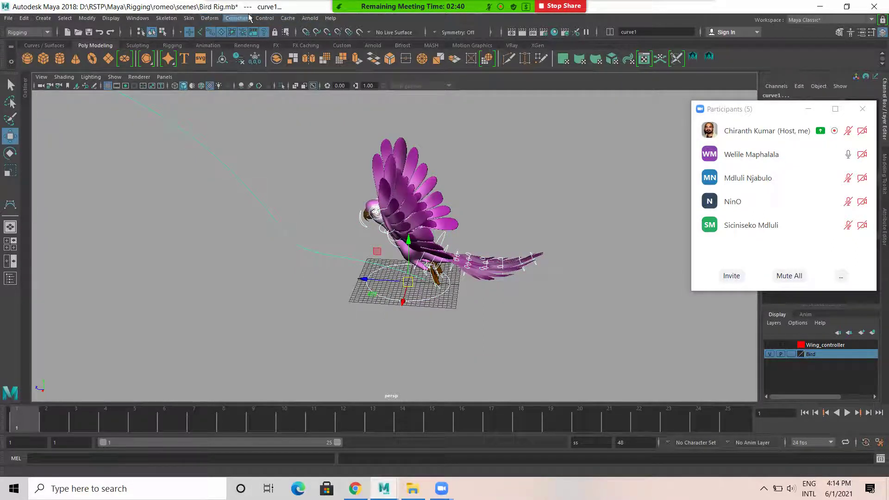
left_click(34, 32)
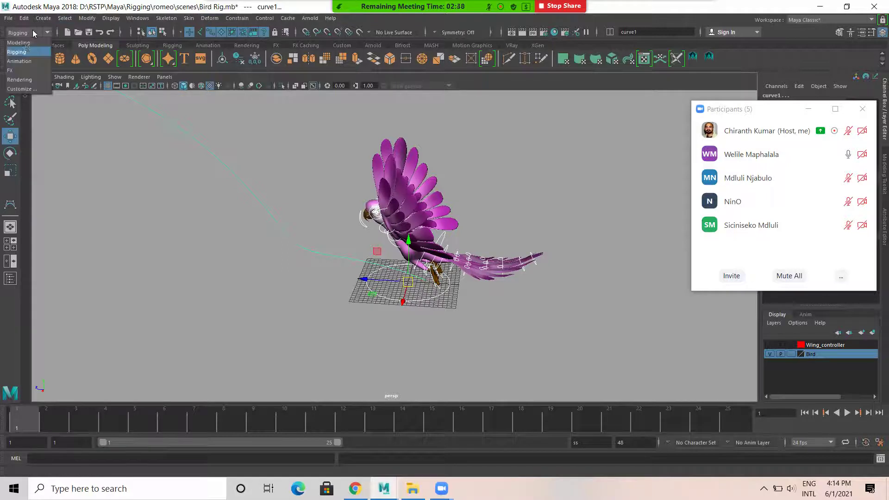
left_click(19, 61)
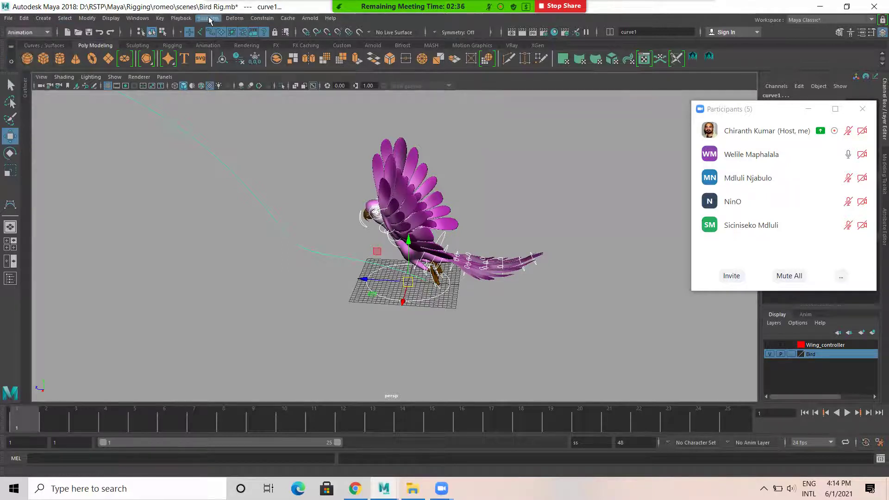
left_click(233, 19)
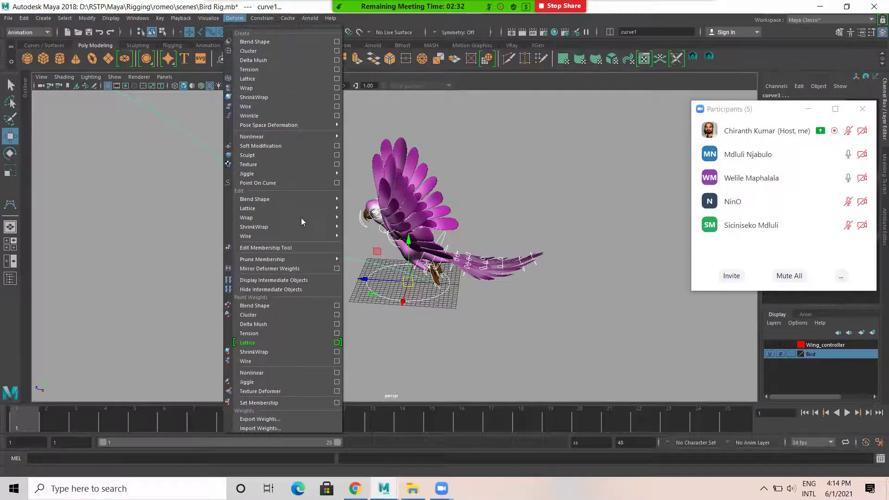
mouse_move(308, 125)
left_click(228, 13)
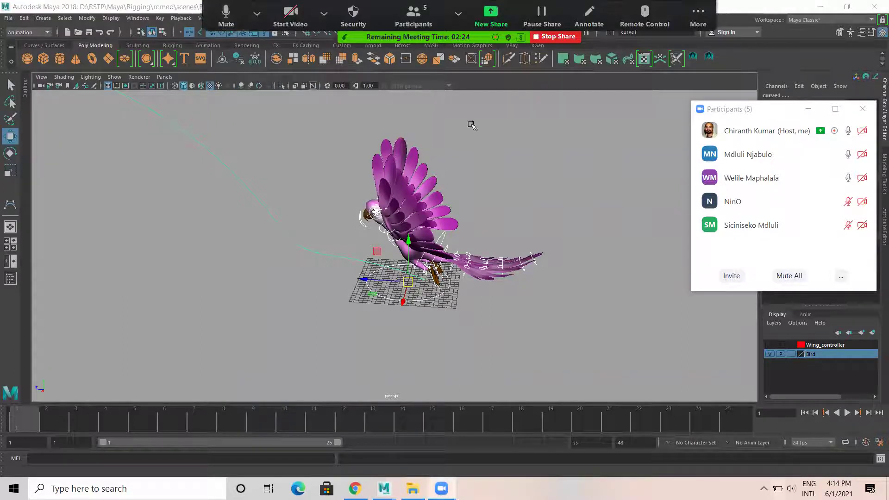
Set the computer's speaker volume to 67.
key("XF86AudioRaiseVolume")
key("XF86AudioRaiseVolume")
key("XF86AudioRaiseVolume")
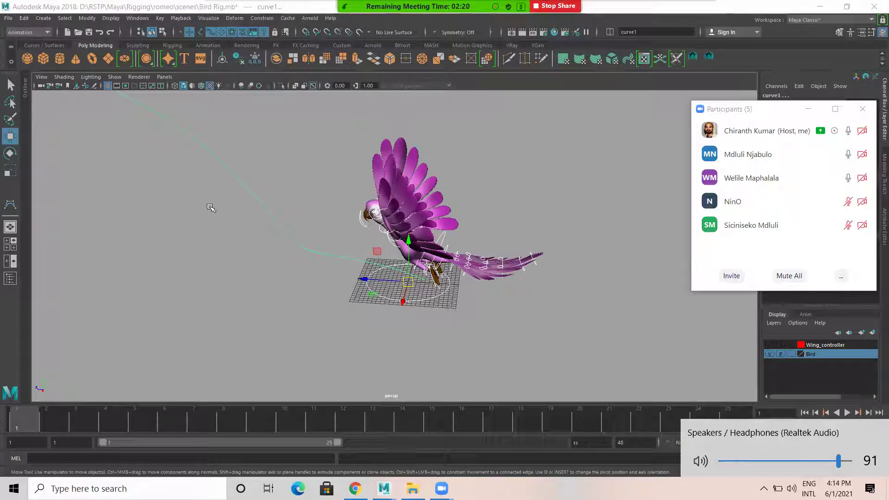
right_click_drag(478, 276, 640, 247, "alt")
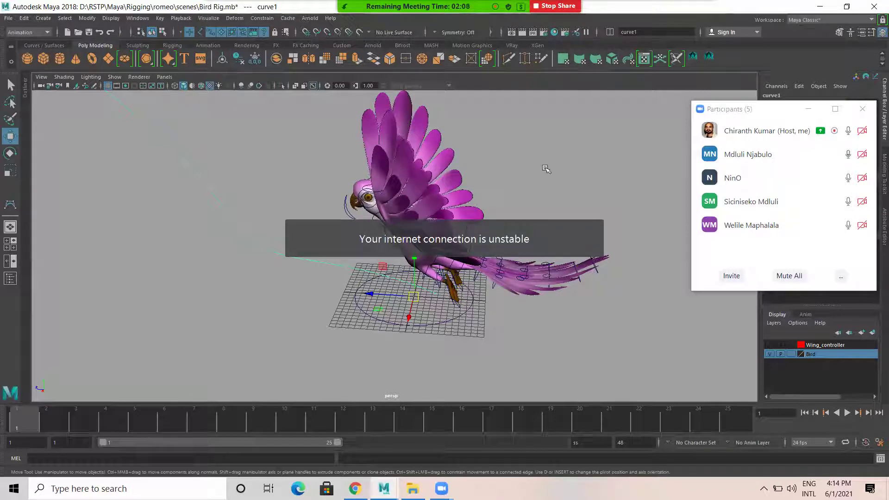
left_click_drag(545, 168, 565, 168, "alt")
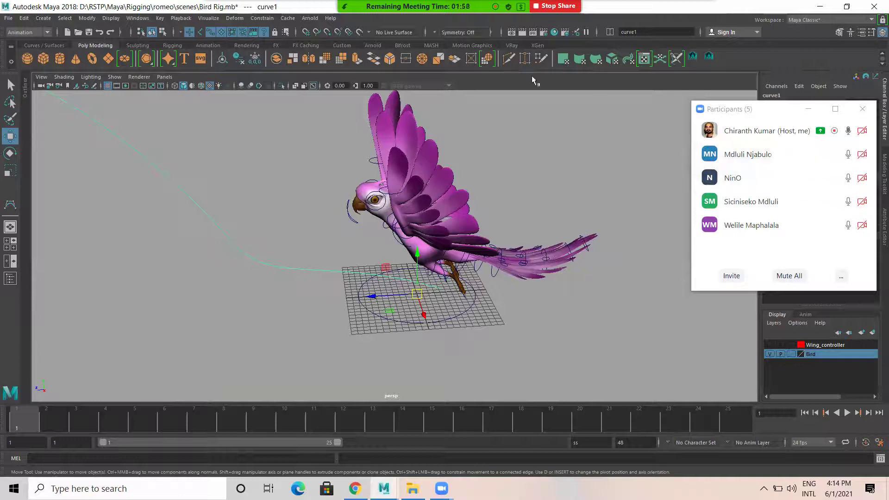
mouse_move(240, 23)
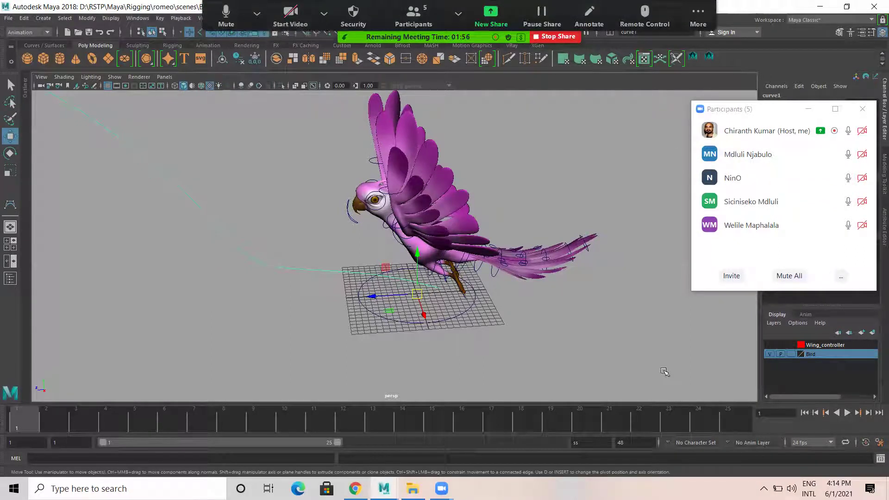
left_click(791, 488)
left_click(808, 461)
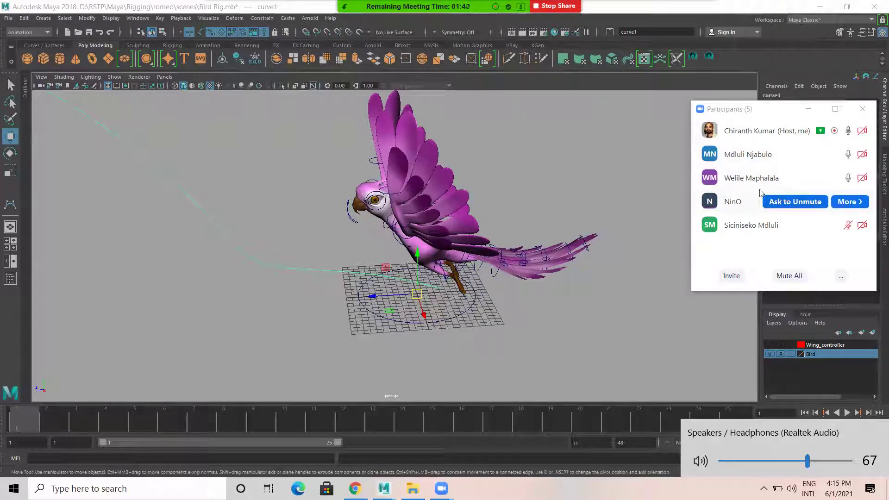
Play the flight cycle while viewing the bird and its path from behind and from the front, and return to frame 1.
left_click_drag(343, 265, 409, 267, "alt")
left_click_drag(384, 236, 447, 325, "alt")
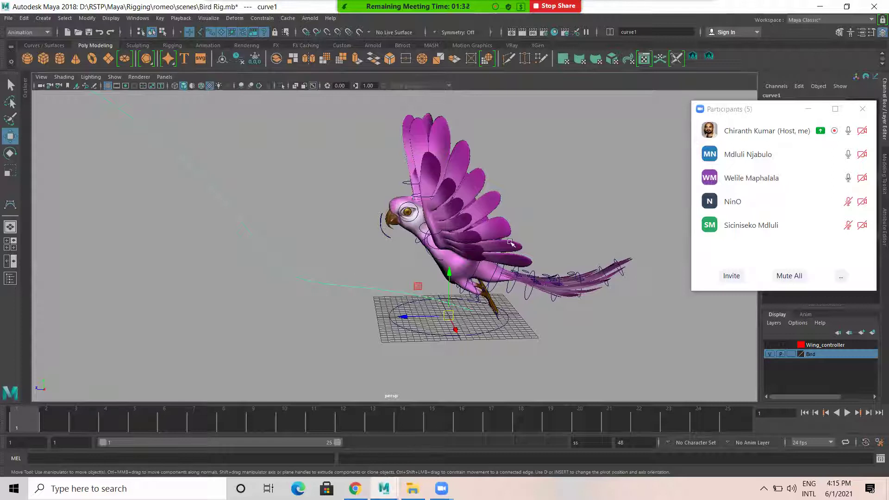
right_click_drag(329, 319, 422, 317, "alt")
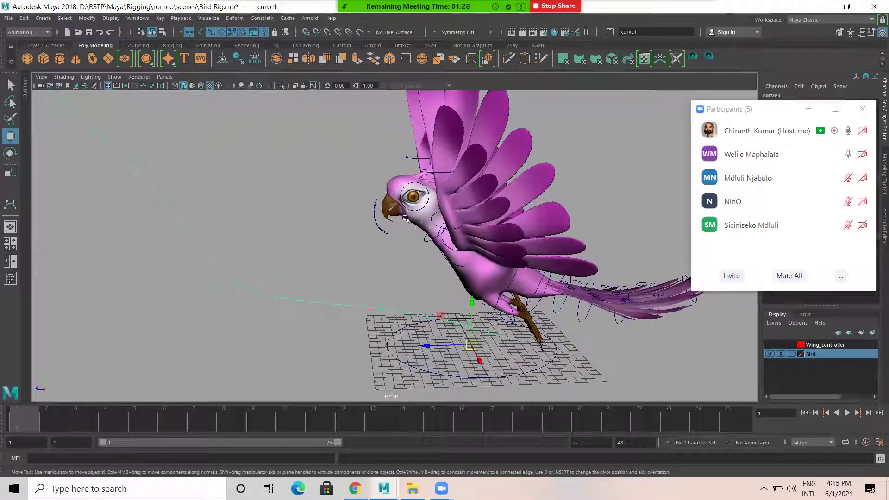
left_click_drag(398, 328, 427, 356, "alt")
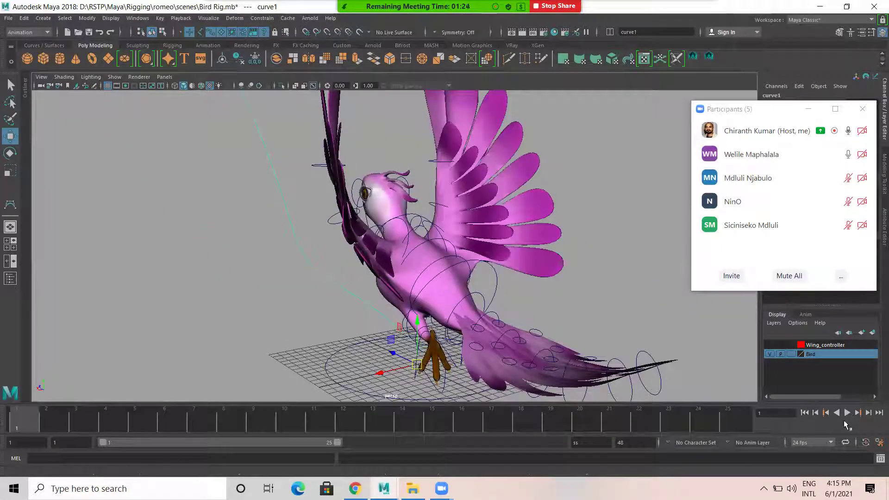
left_click(847, 412)
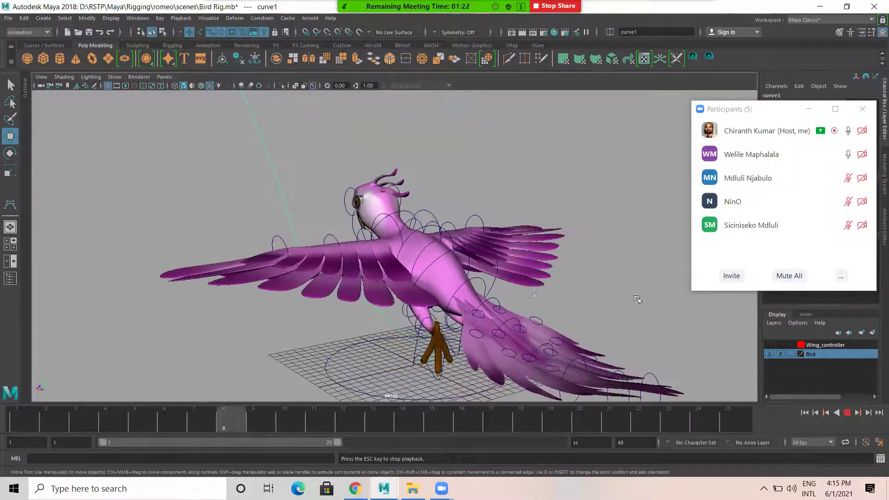
right_click_drag(637, 299, 307, 258, "alt")
left_click_drag(307, 257, 573, 273, "alt")
left_click_drag(513, 319, 428, 279, "alt")
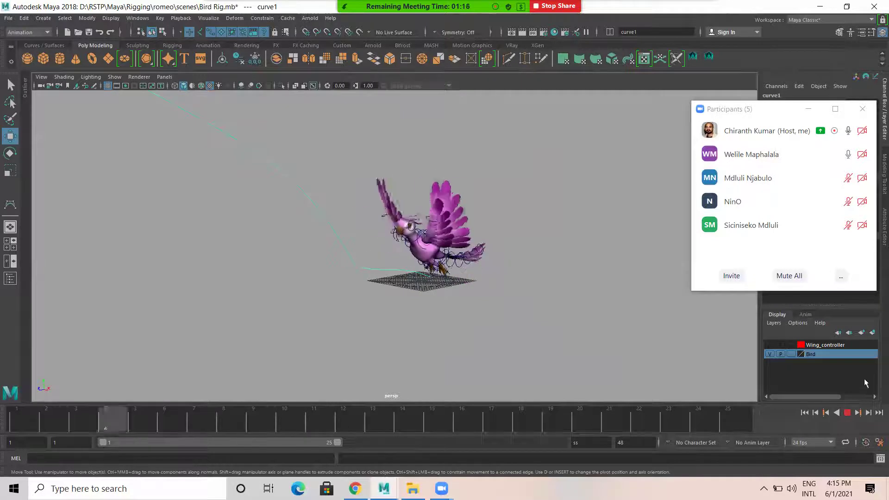
left_click(847, 412)
left_click(804, 412)
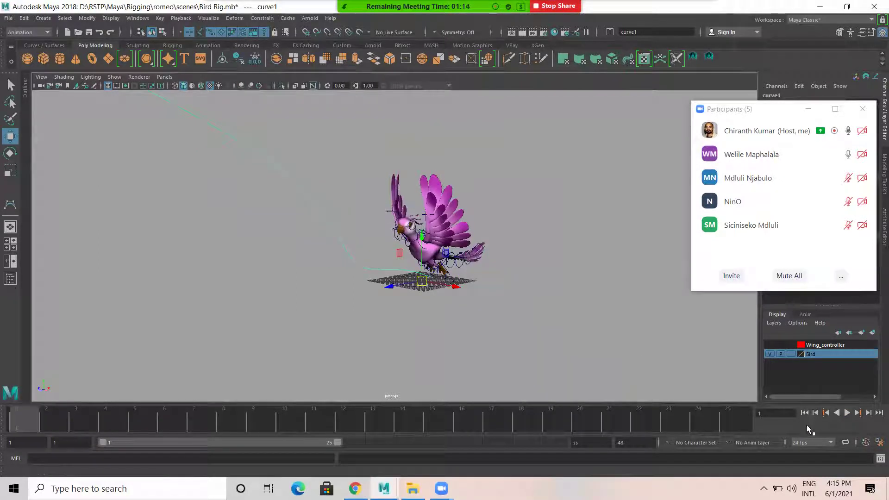
Attach the bird's global control to the drawn flight curve with Attach to Motion Path.
left_click_drag(367, 321, 482, 294, "alt")
scroll(482, 294, "up", 5)
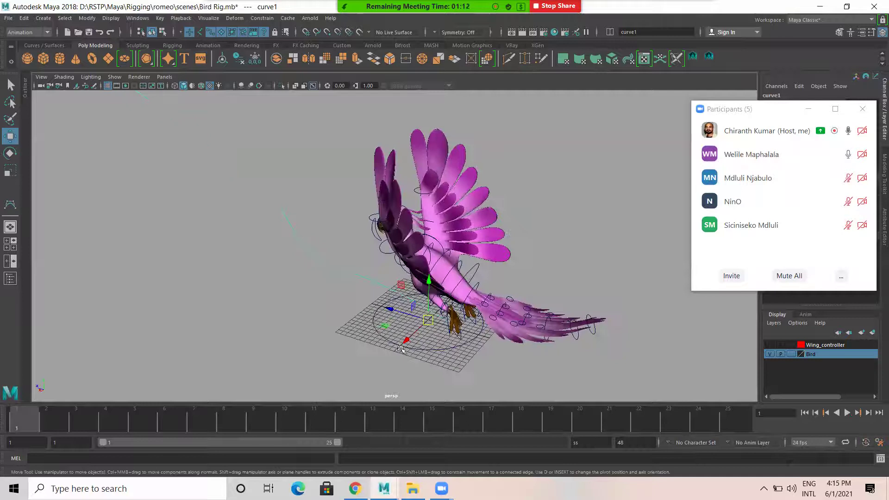
left_click(433, 362)
left_click(306, 274)
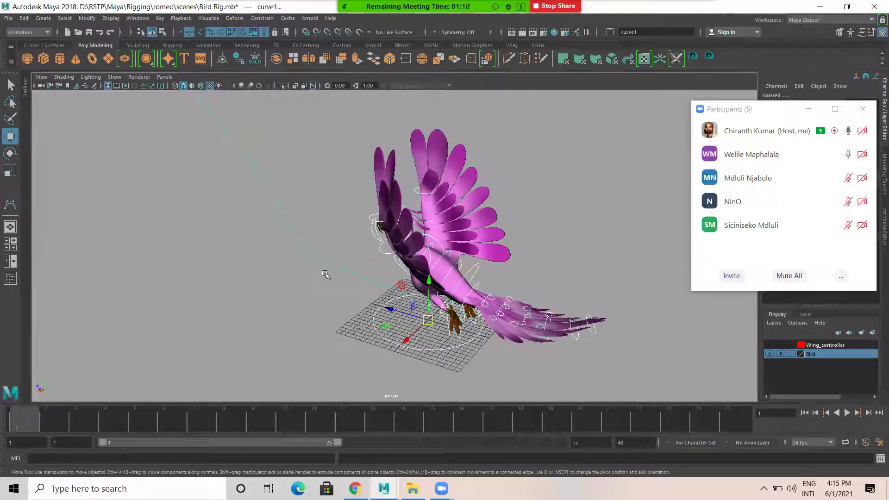
left_click(234, 18)
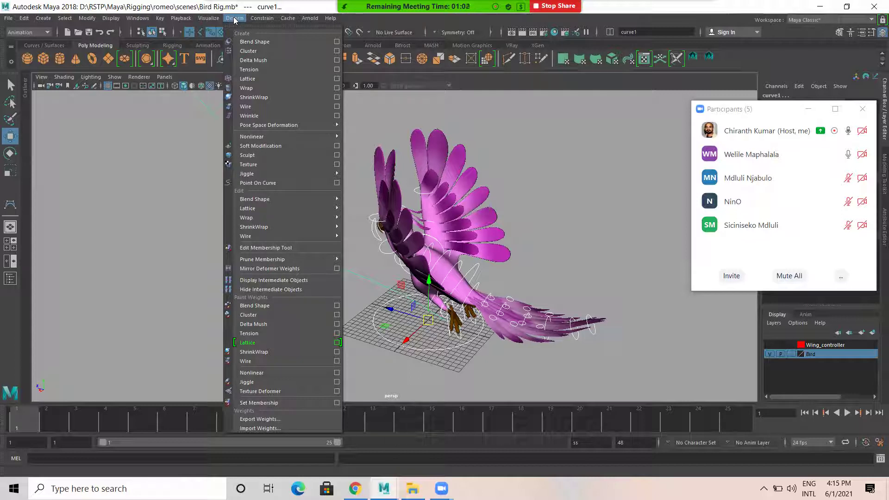
mouse_move(166, 22)
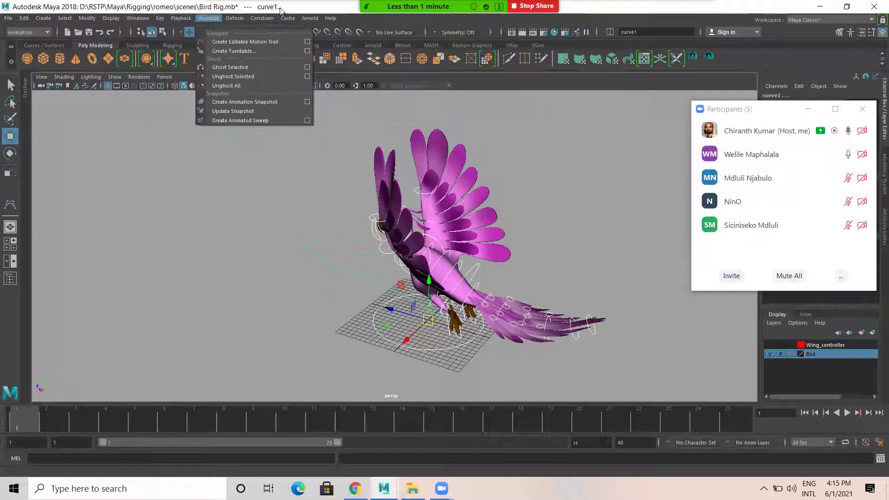
mouse_move(235, 18)
mouse_move(139, 20)
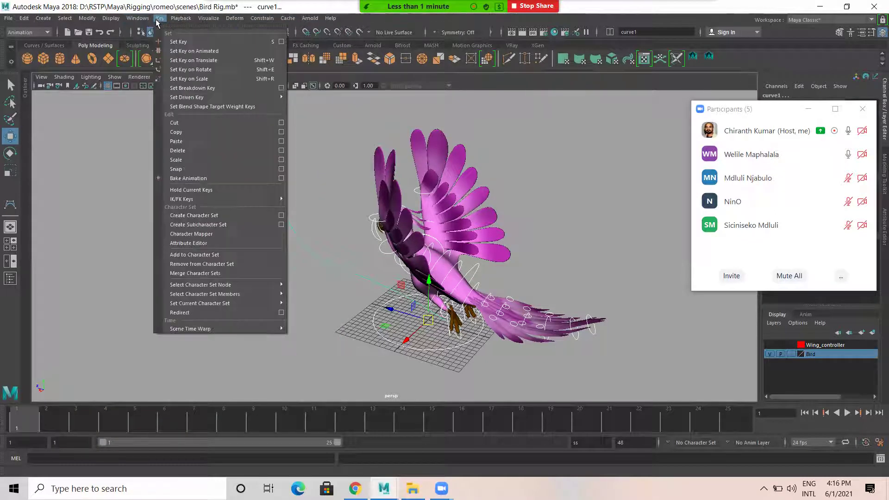
mouse_move(269, 21)
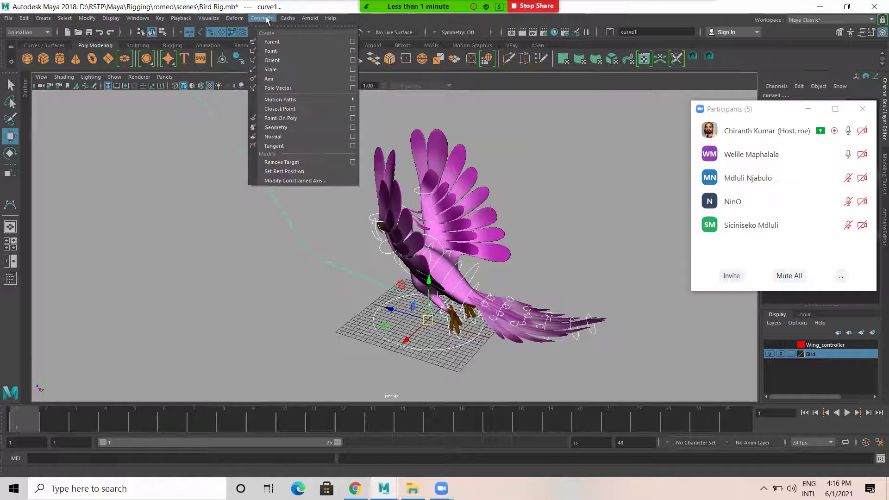
mouse_move(325, 99)
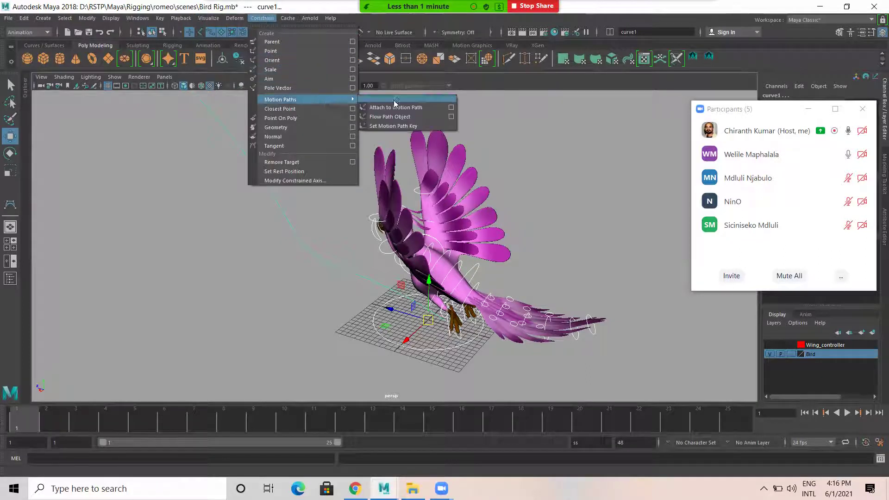
left_click(407, 111)
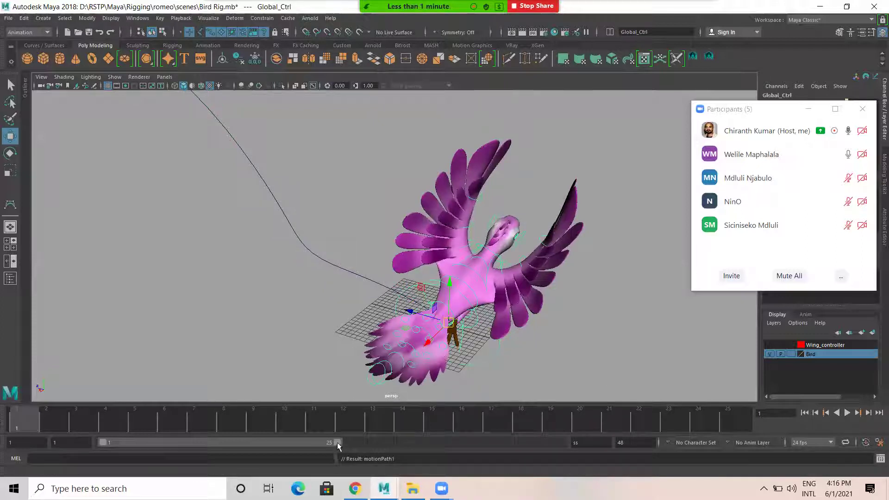
Extend the playback range to frame 48 and view the bird with its path from the opposite side.
left_click_drag(337, 442, 560, 443)
left_click_drag(699, 338, 525, 278, "alt")
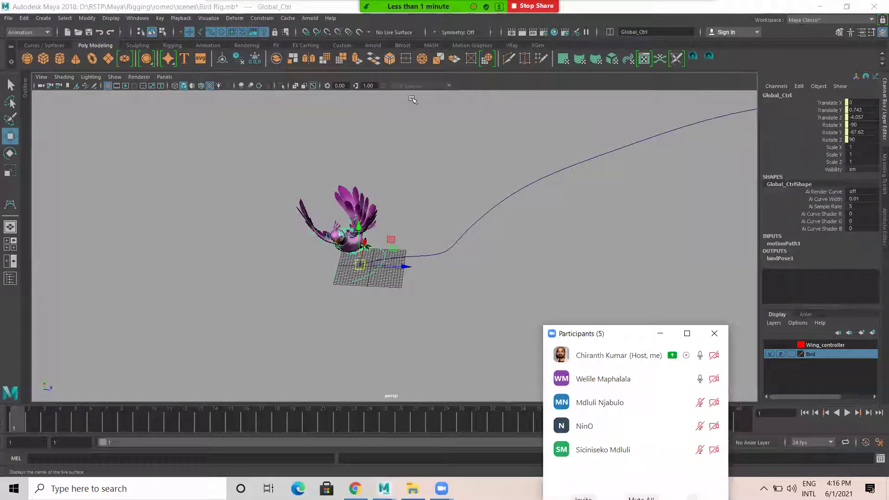
Set the Front Axis of the global control's motion path to Z so the bird faces along the curve.
key("ctrl+a")
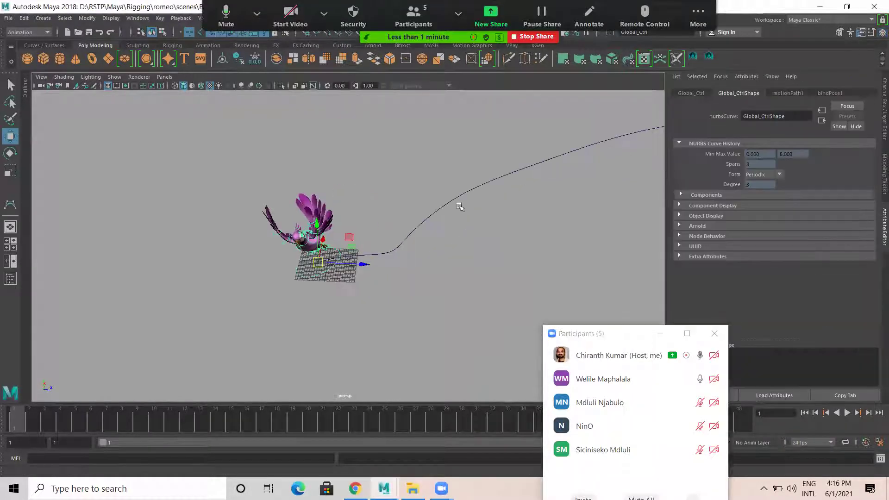
left_click_drag(319, 264, 510, 228, "alt")
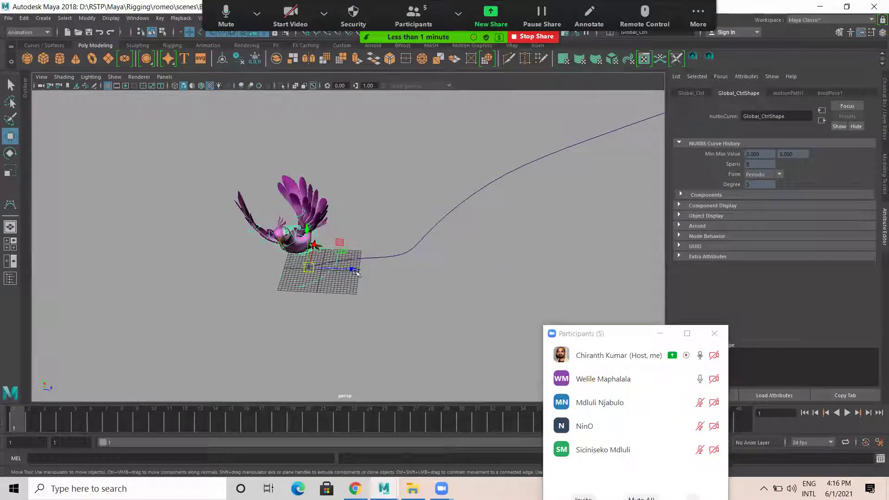
left_click(786, 94)
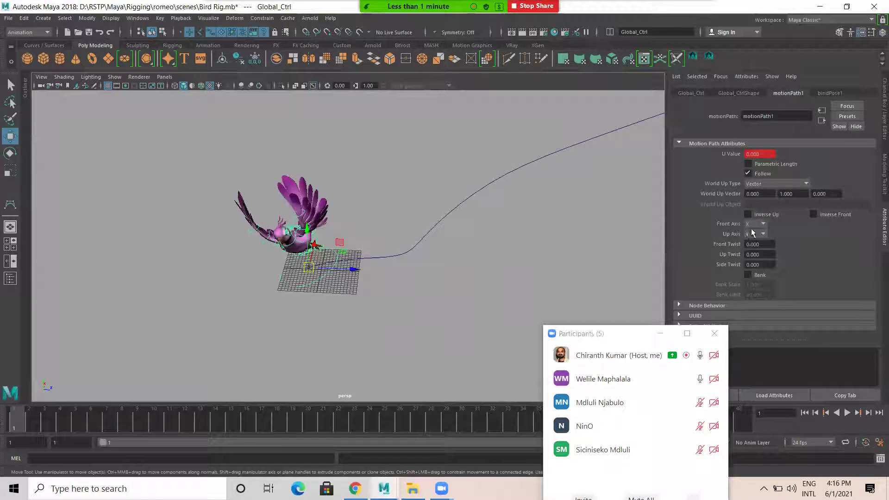
left_click(762, 224)
left_click(753, 253)
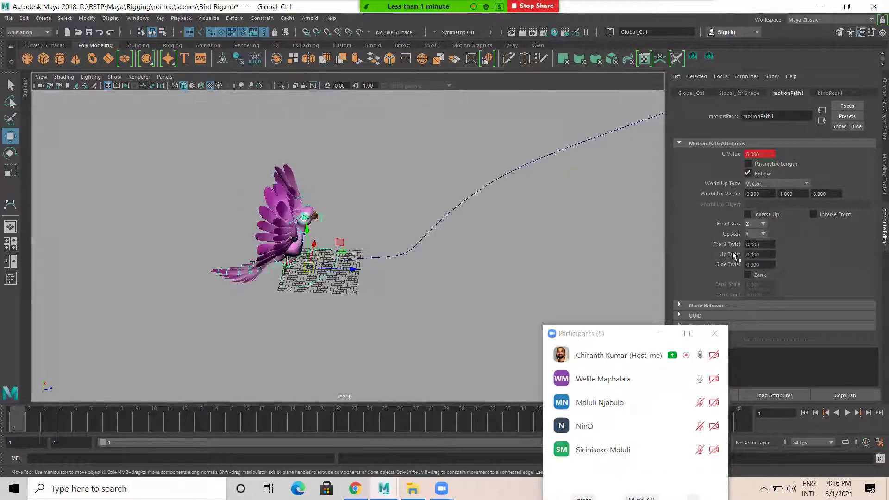
Play the bird's flight along the curve from the opposite side and return to the first frame.
left_click_drag(496, 279, 379, 282, "alt")
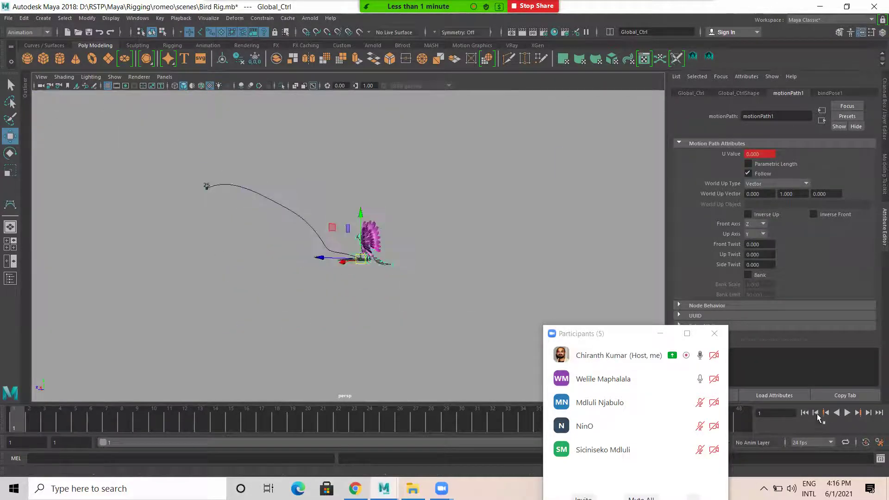
left_click(847, 412)
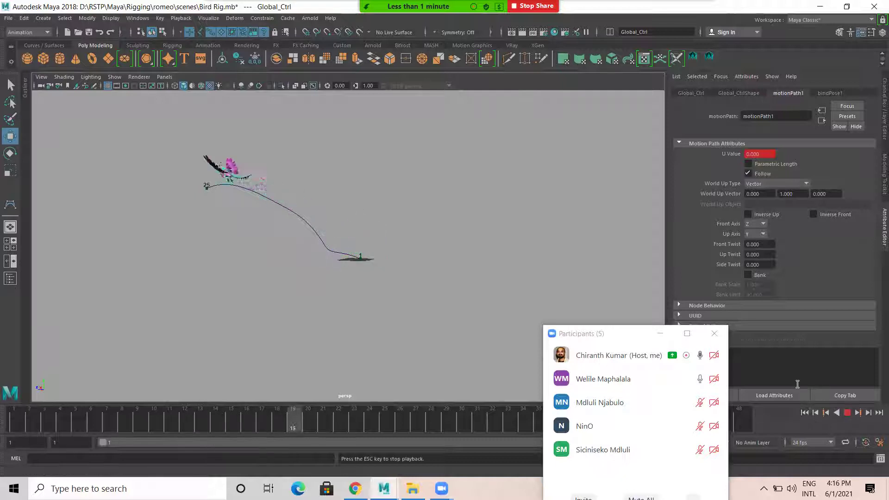
key("Escape")
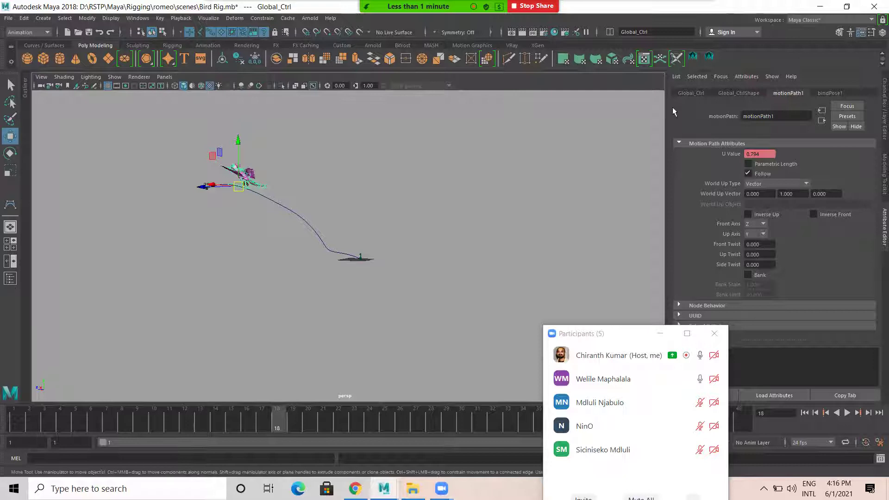
key("alt+shift+v")
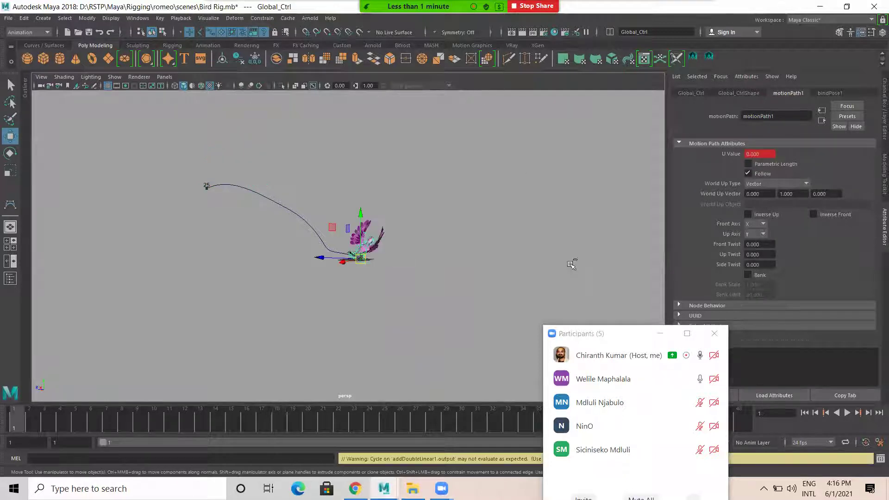
Undo the front axis change and the motion path attachment, and extend the playback range to frame 200.
key("ctrl+z")
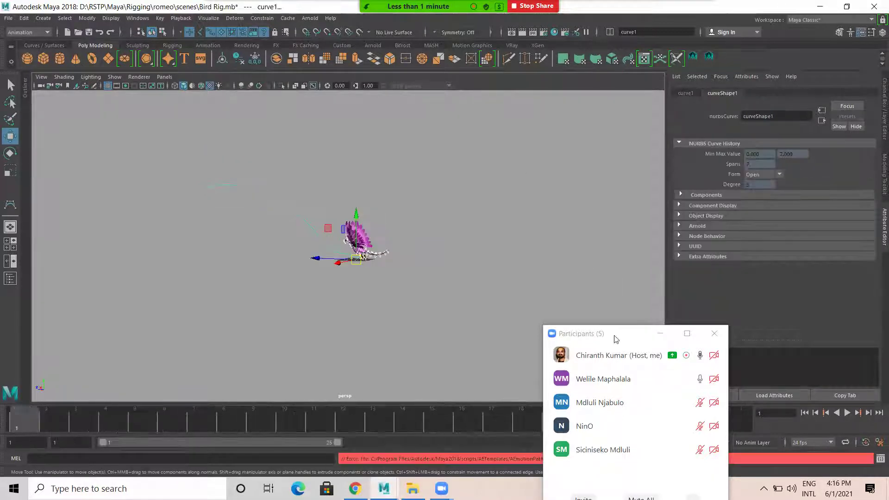
left_click_drag(338, 442, 561, 442)
left_click(596, 443)
type("120")
key("Return")
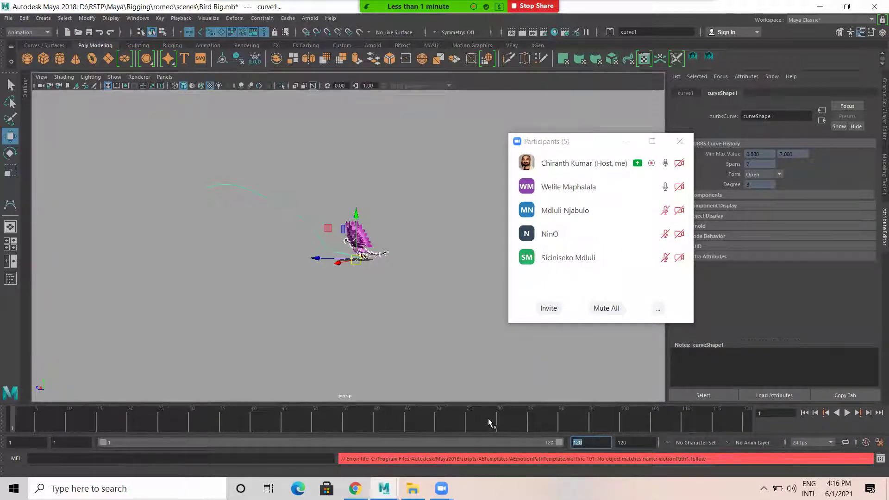
type("200")
key("Return")
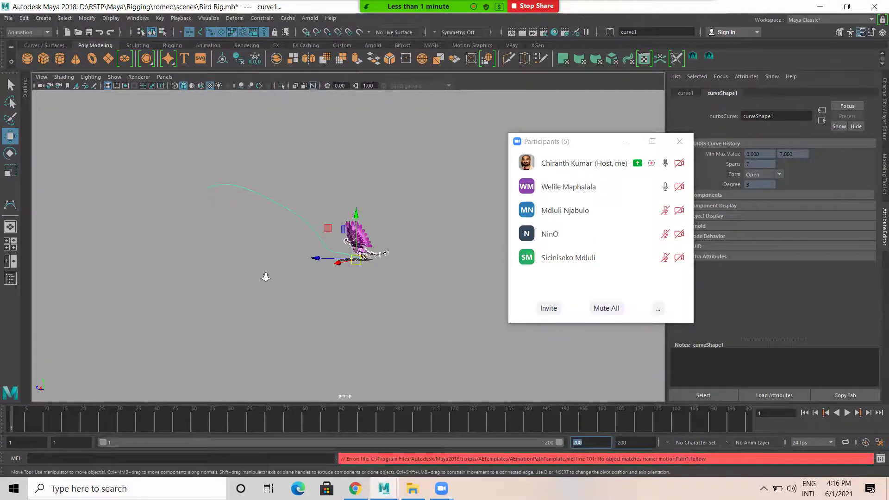